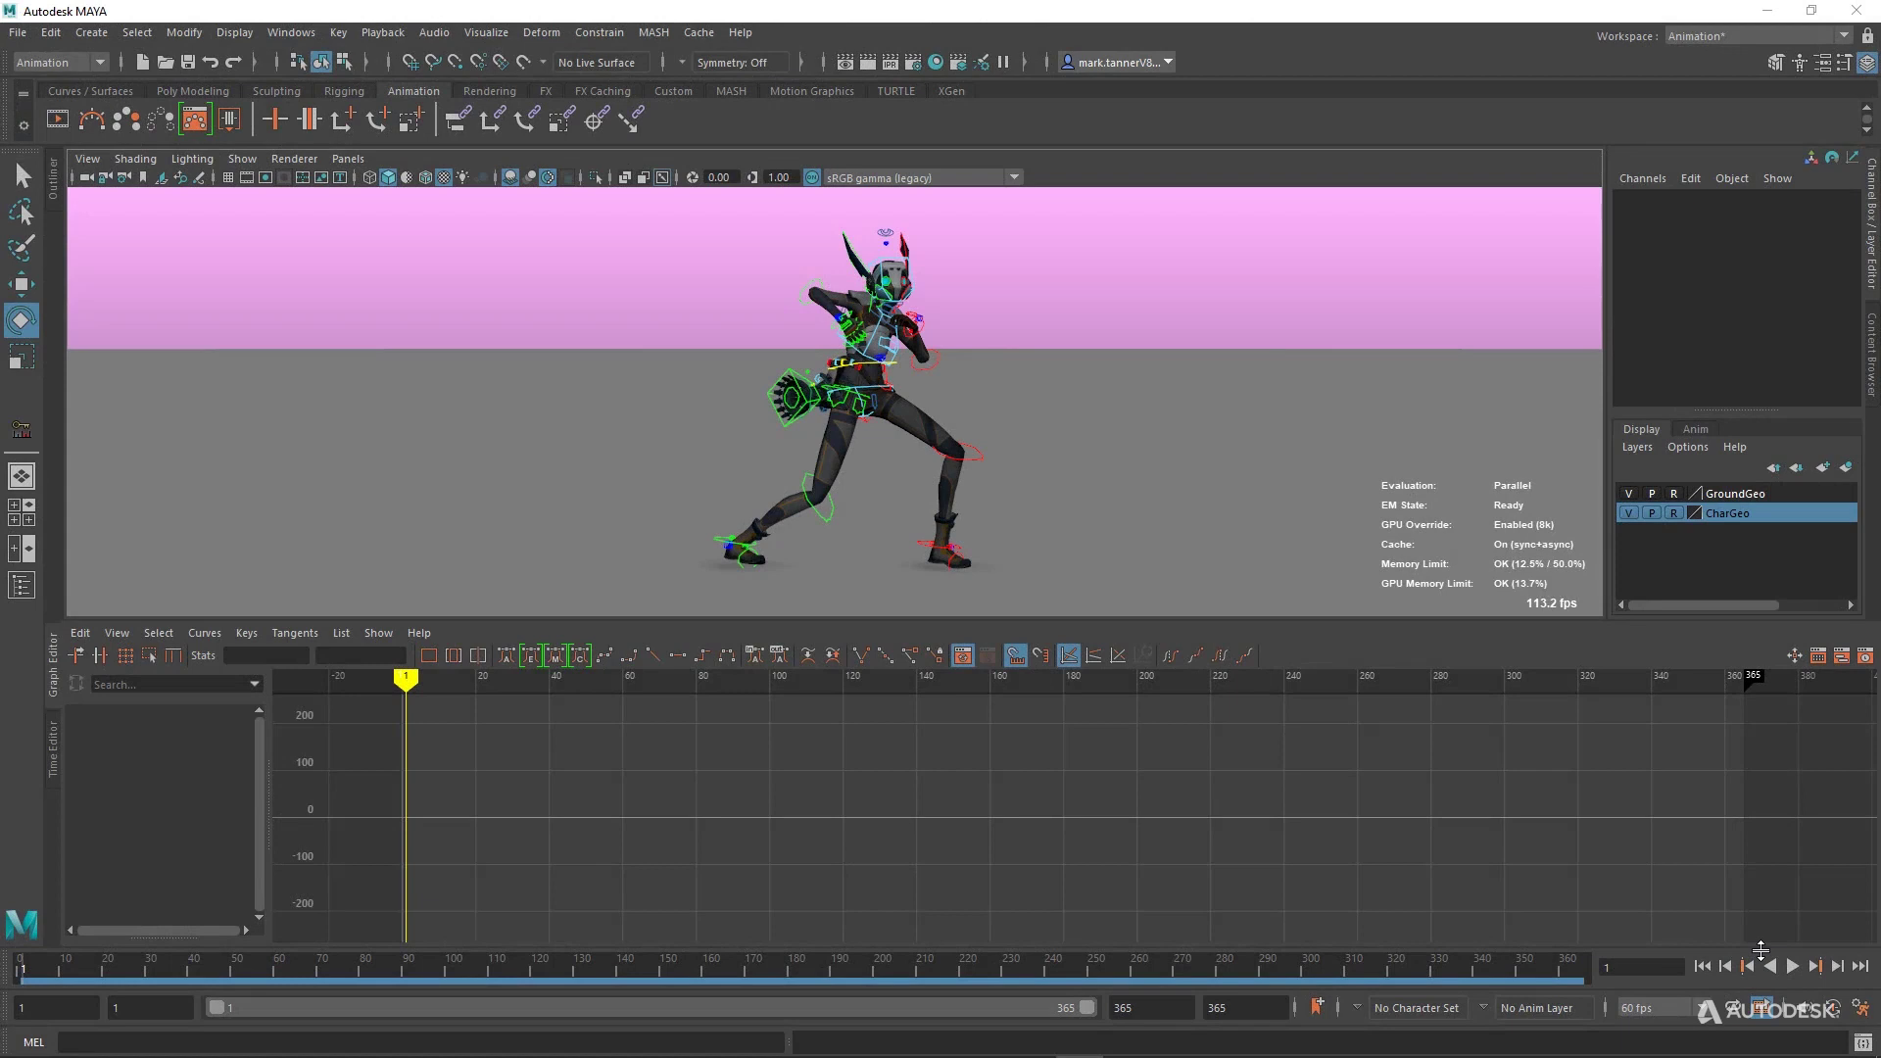
Play back the mocap animation, tilt the camera onto the character, and move the curve filters window aside.
left_click(1793, 966)
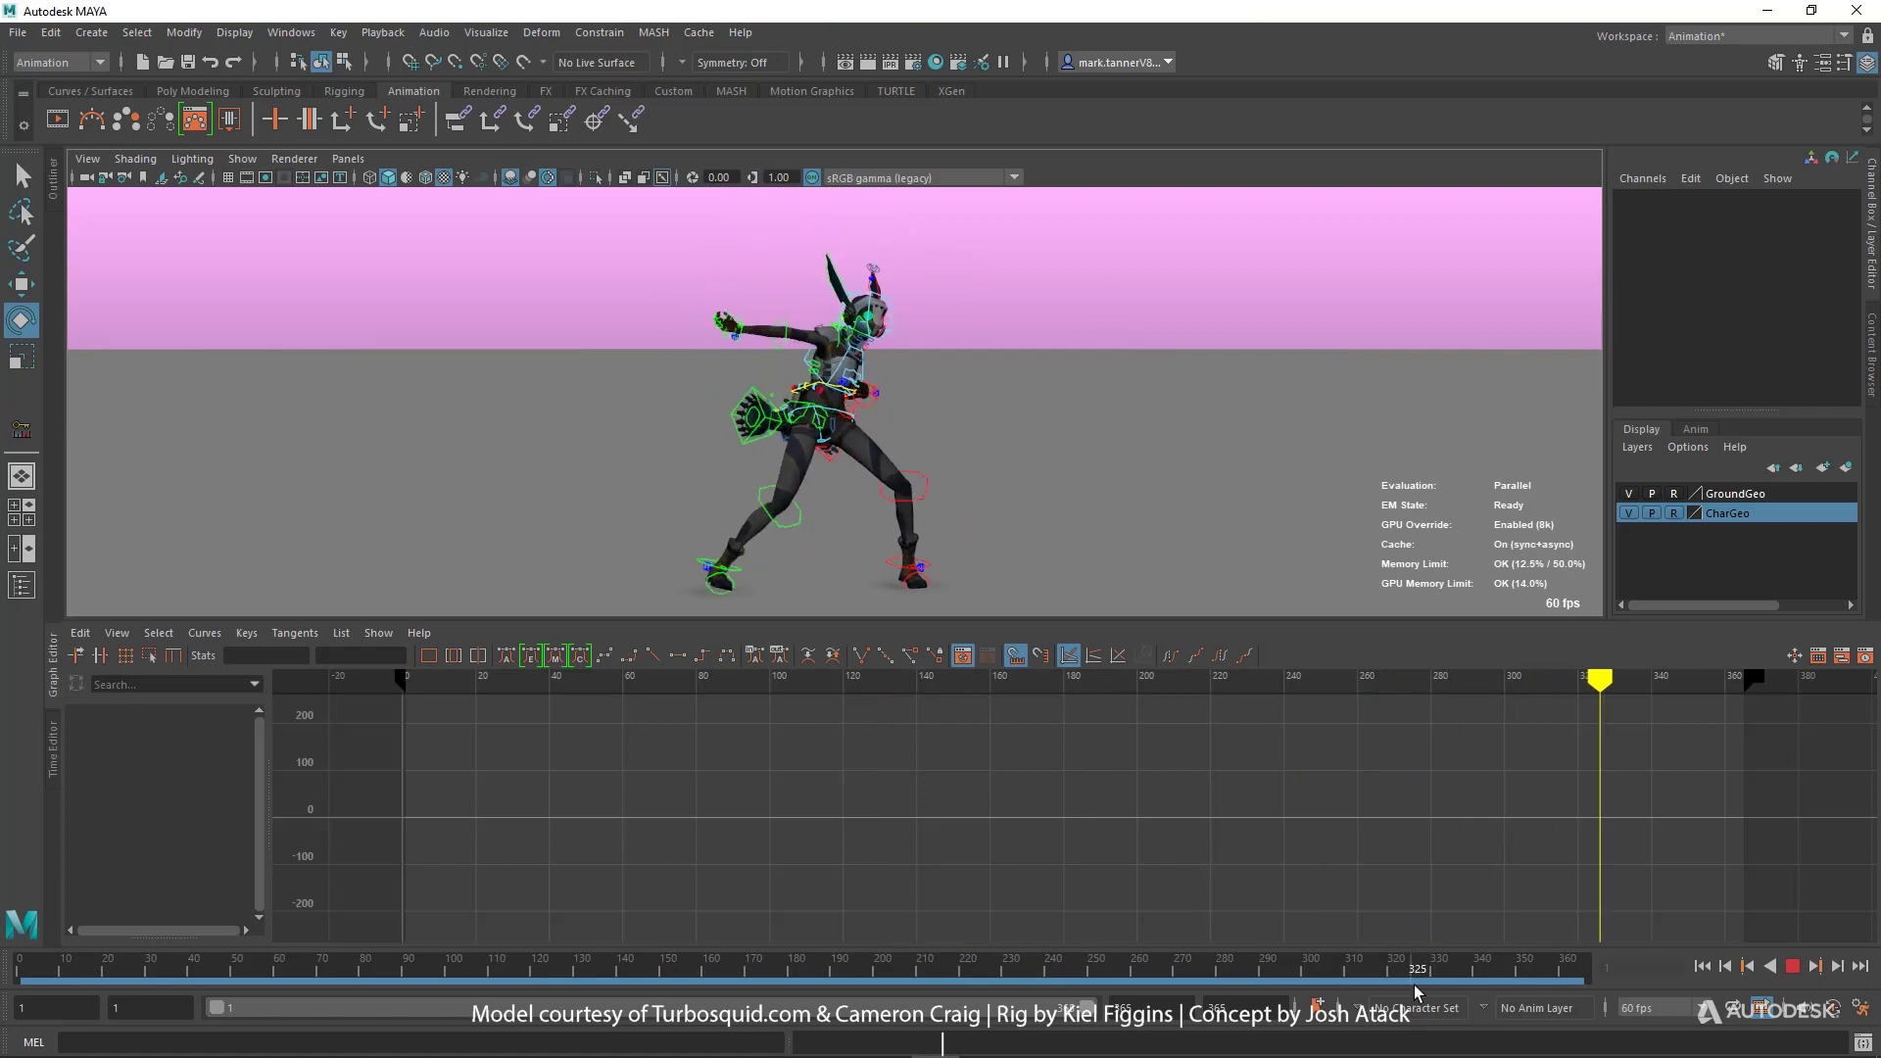
left_click_drag(1063, 482, 1063, 462, "alt")
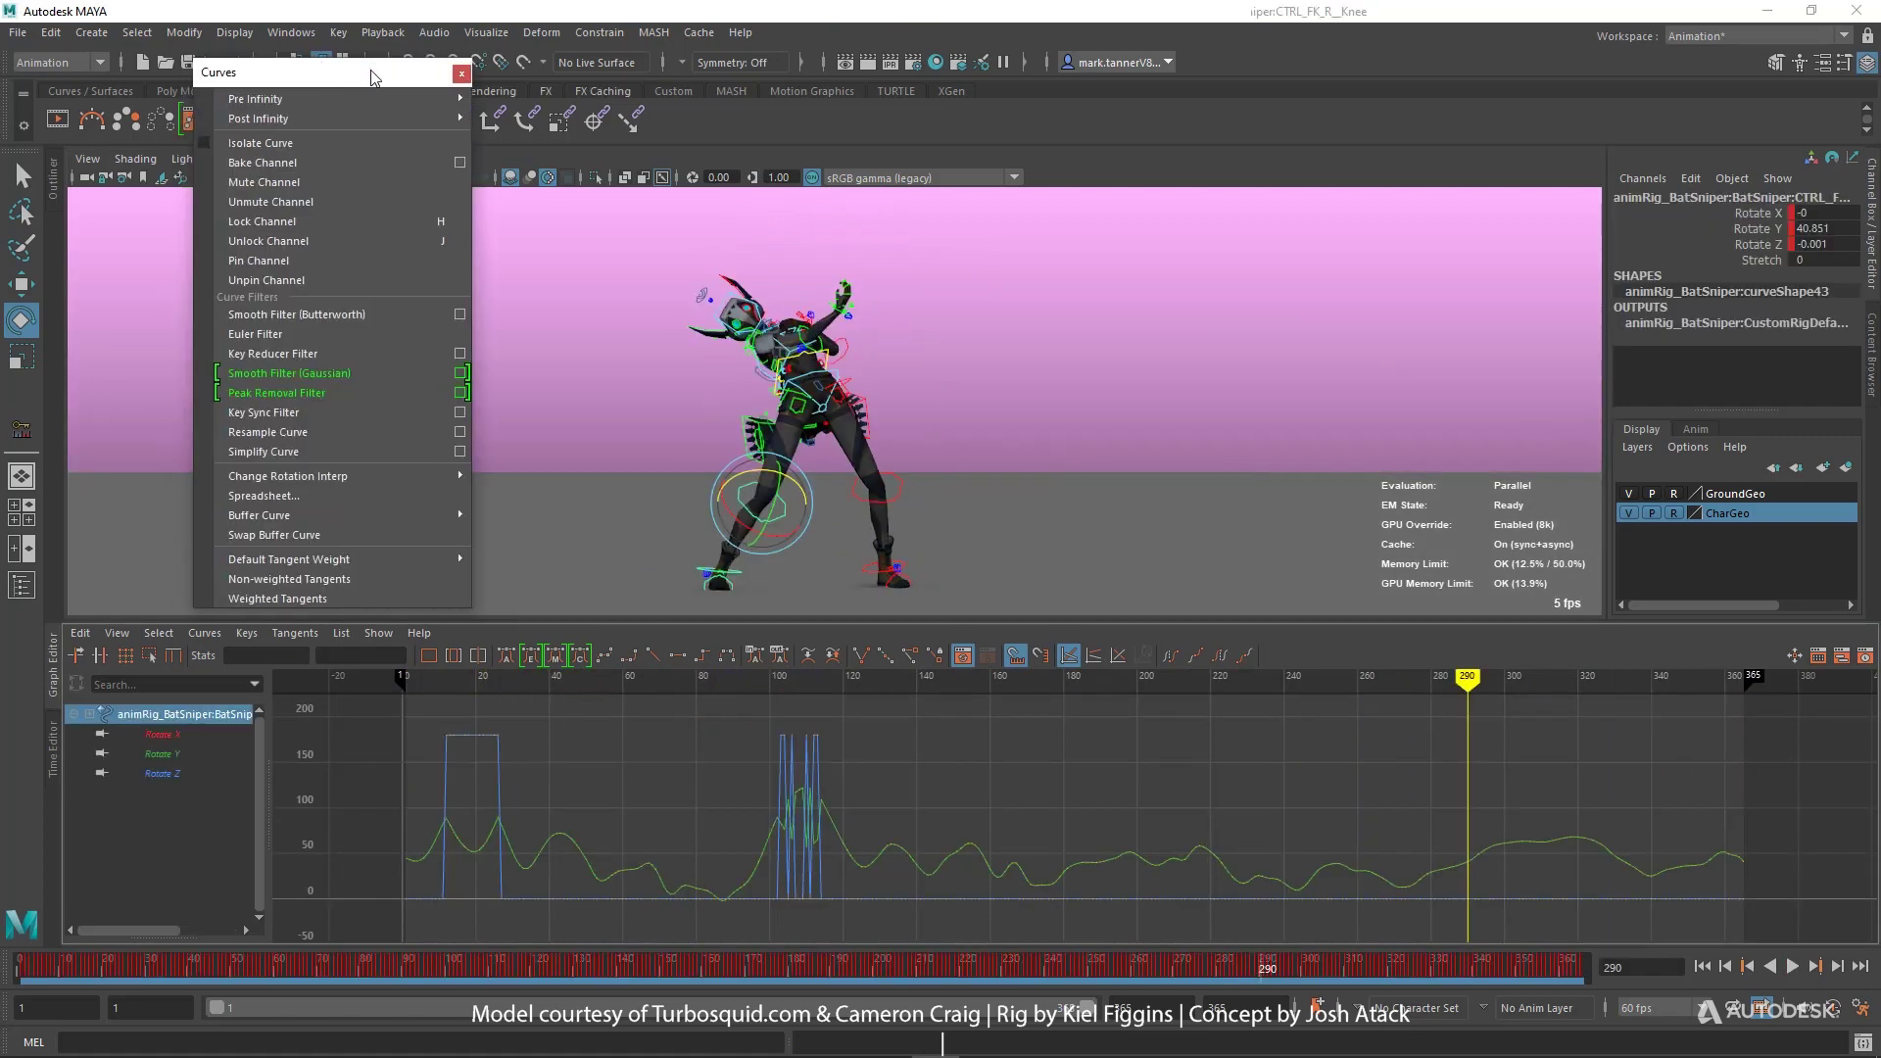
left_click_drag(368, 63, 1189, 118)
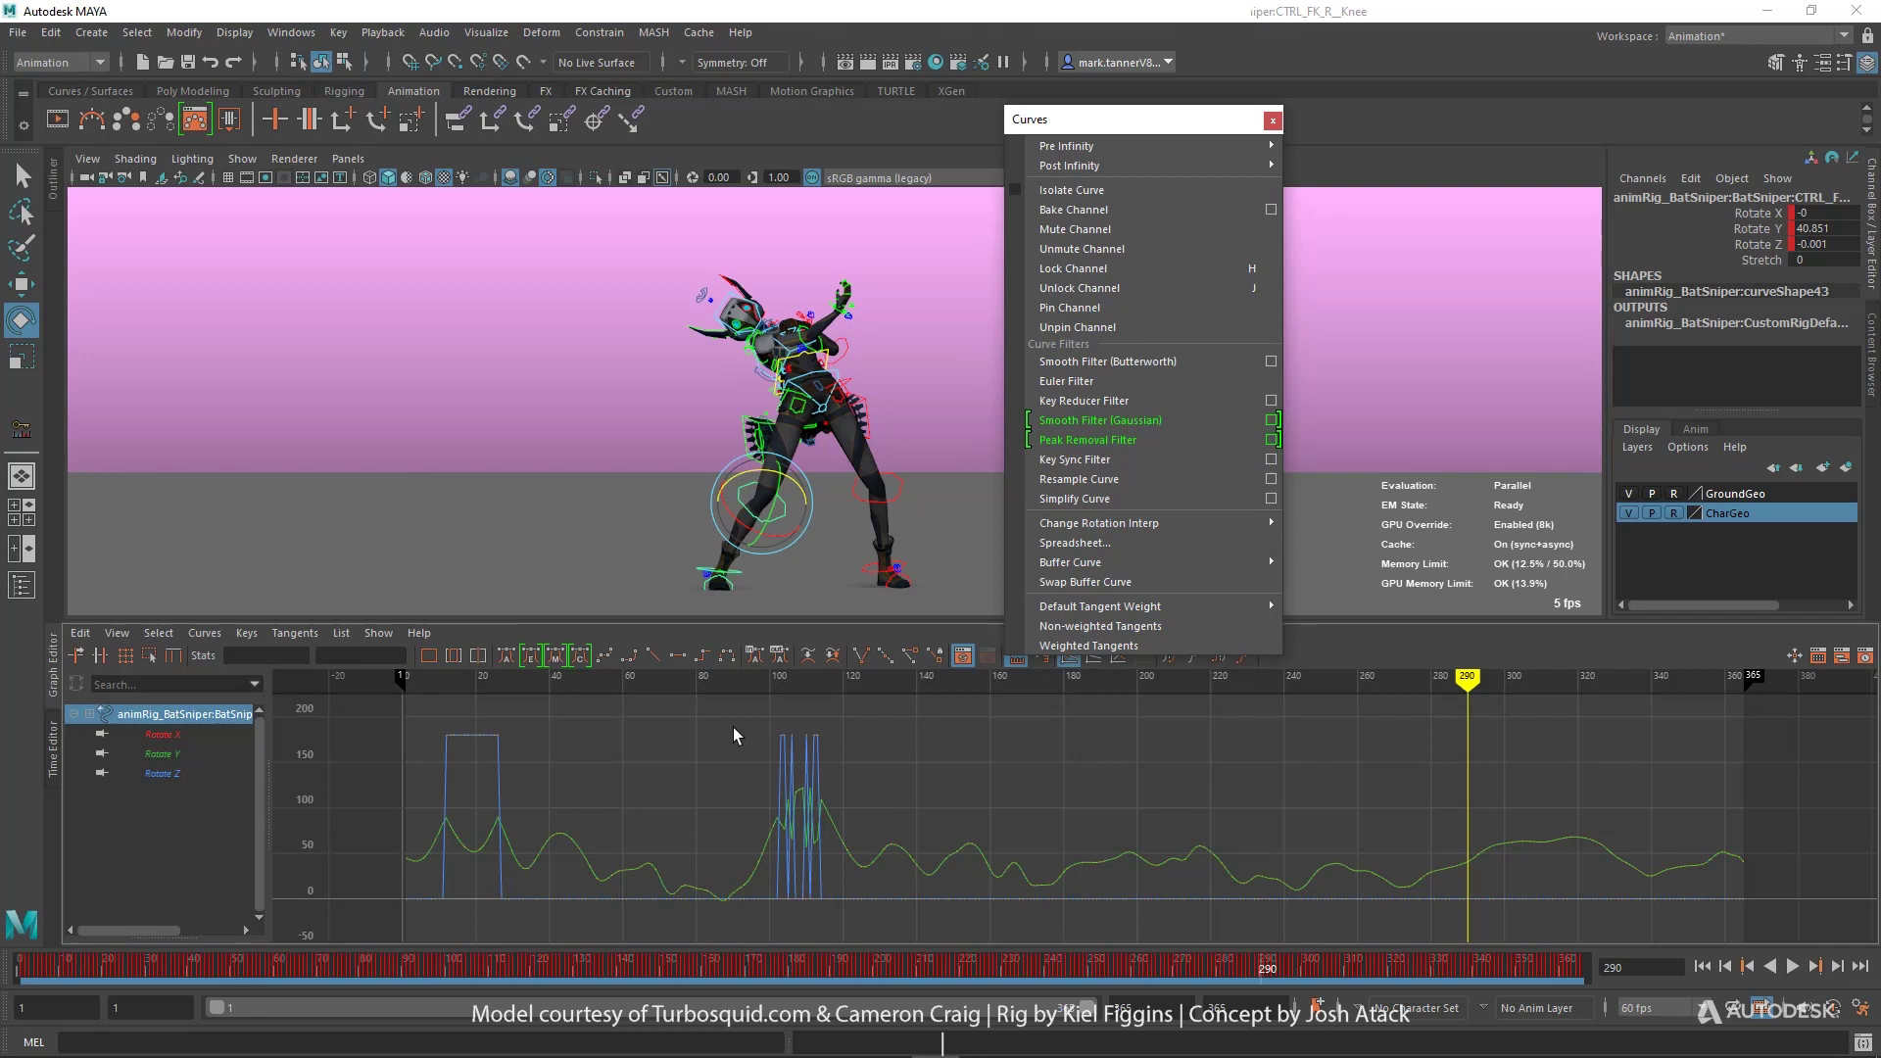
Select the right knee control and apply Peak Removal Filter to all its rotation keys.
left_click(654, 446)
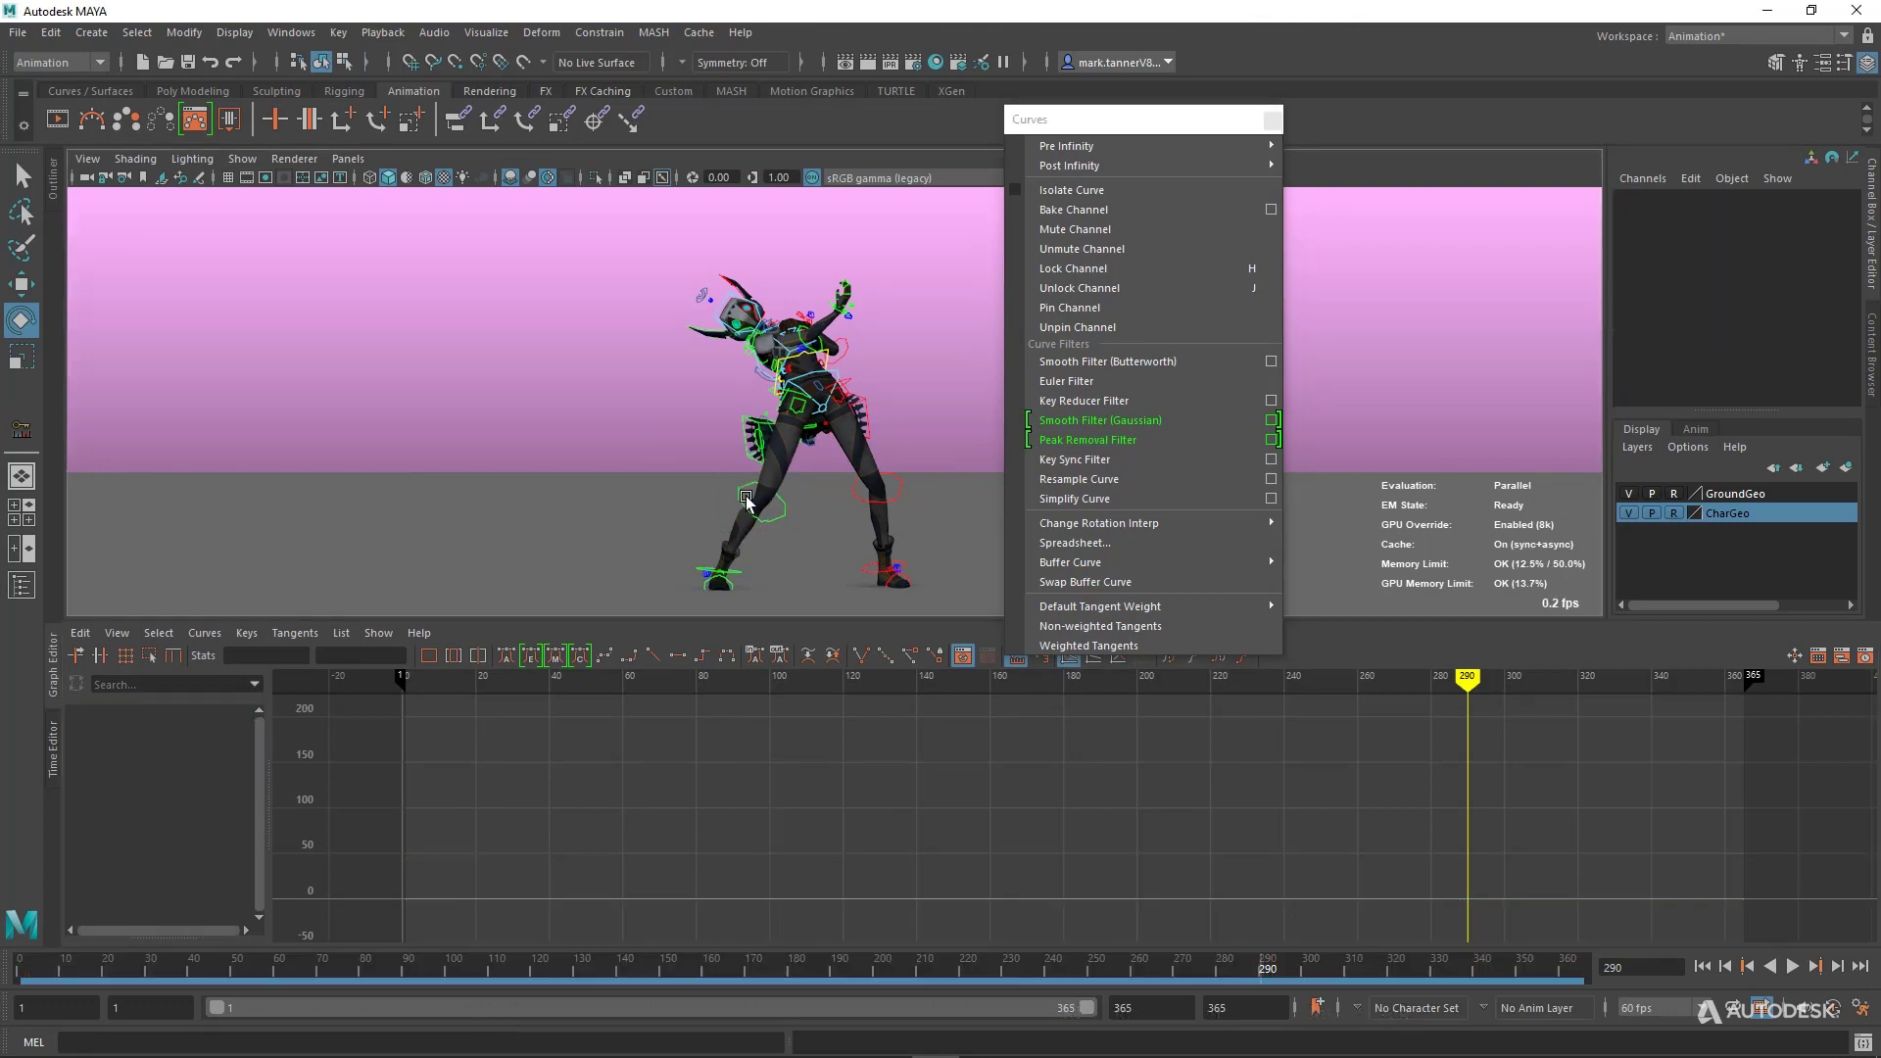
left_click(737, 495)
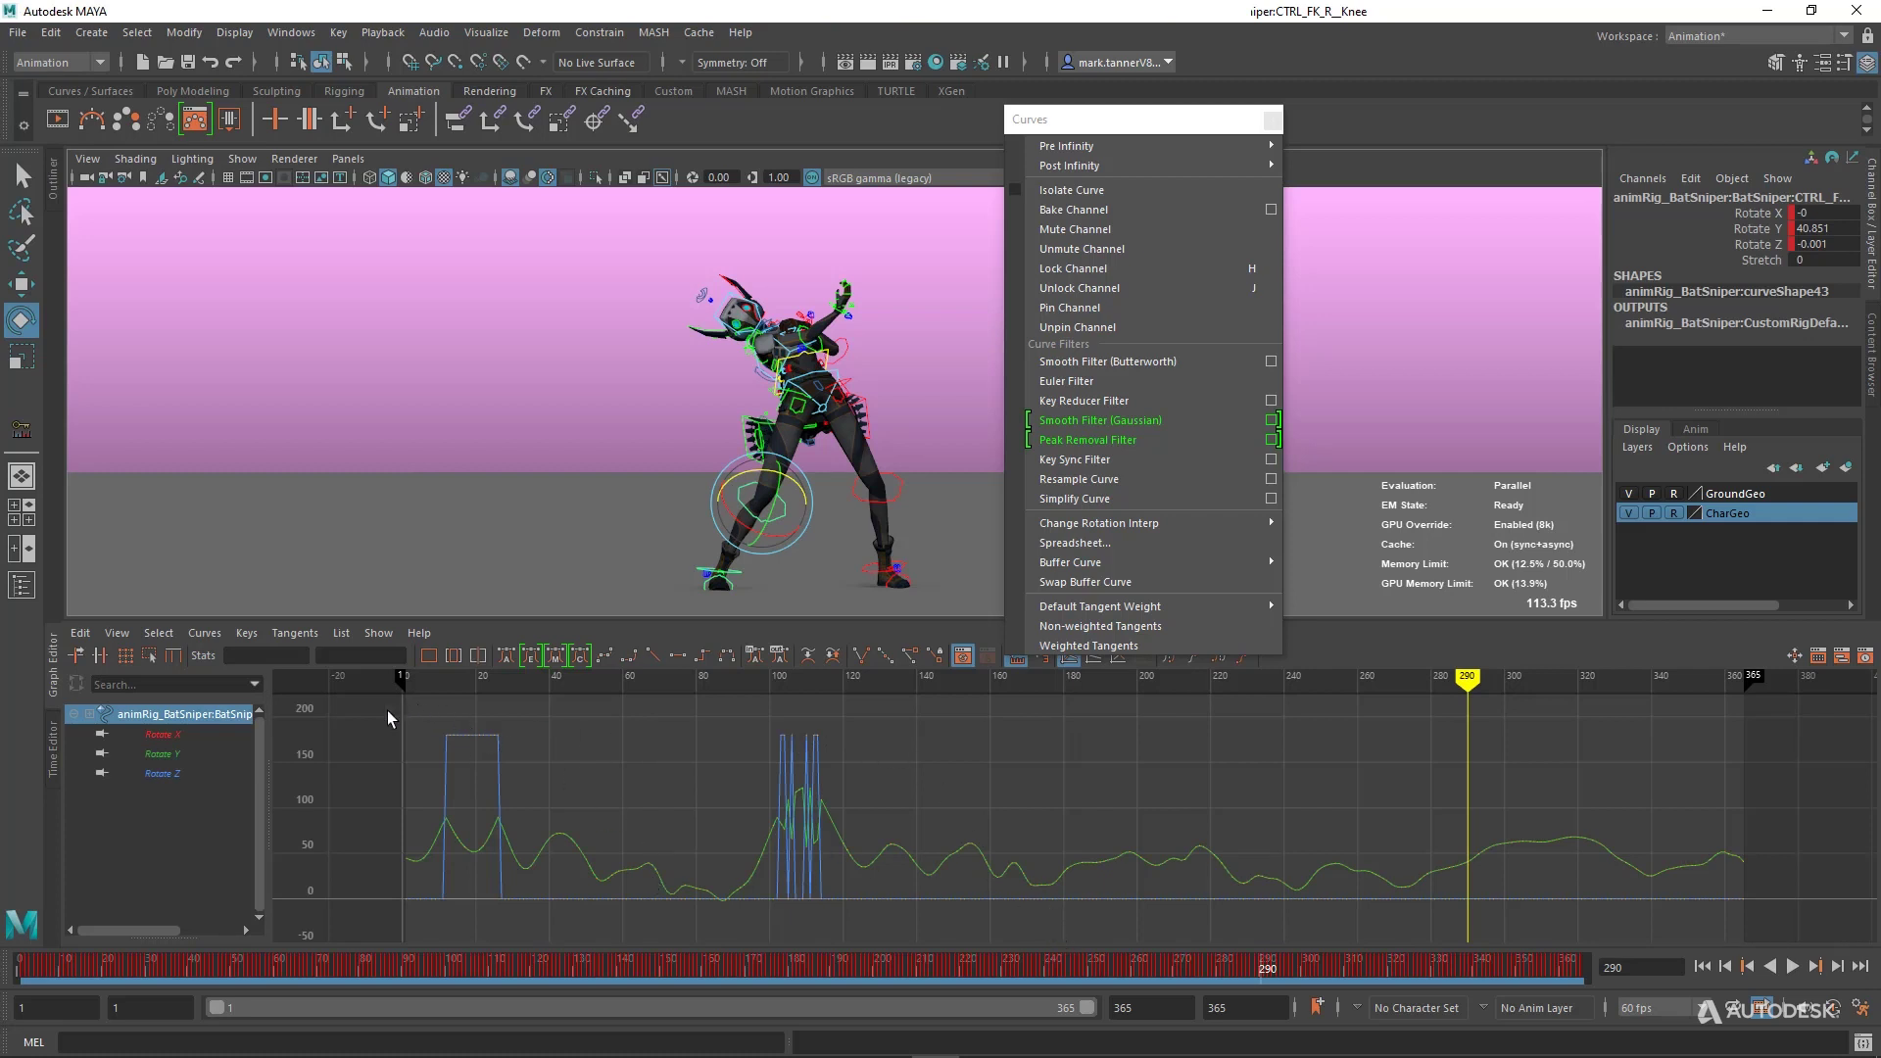
left_click_drag(383, 718, 1754, 951)
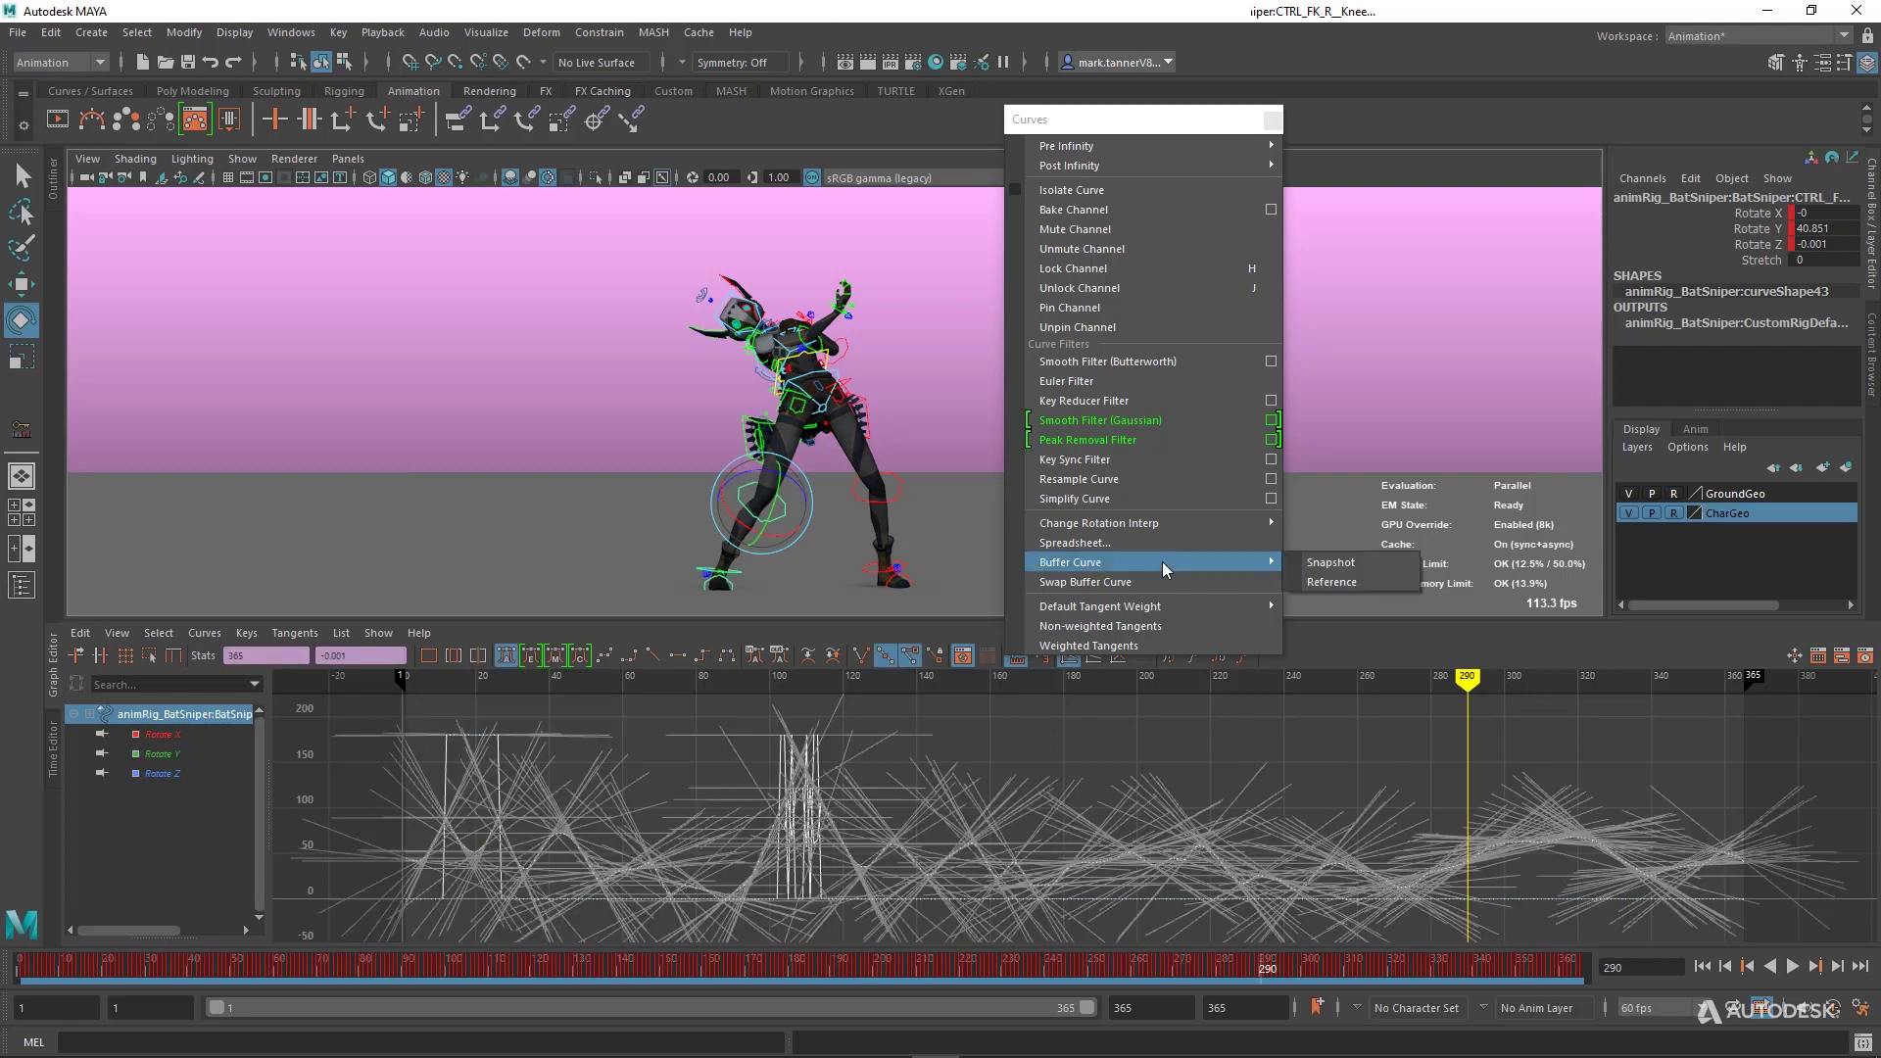
left_click(1116, 447)
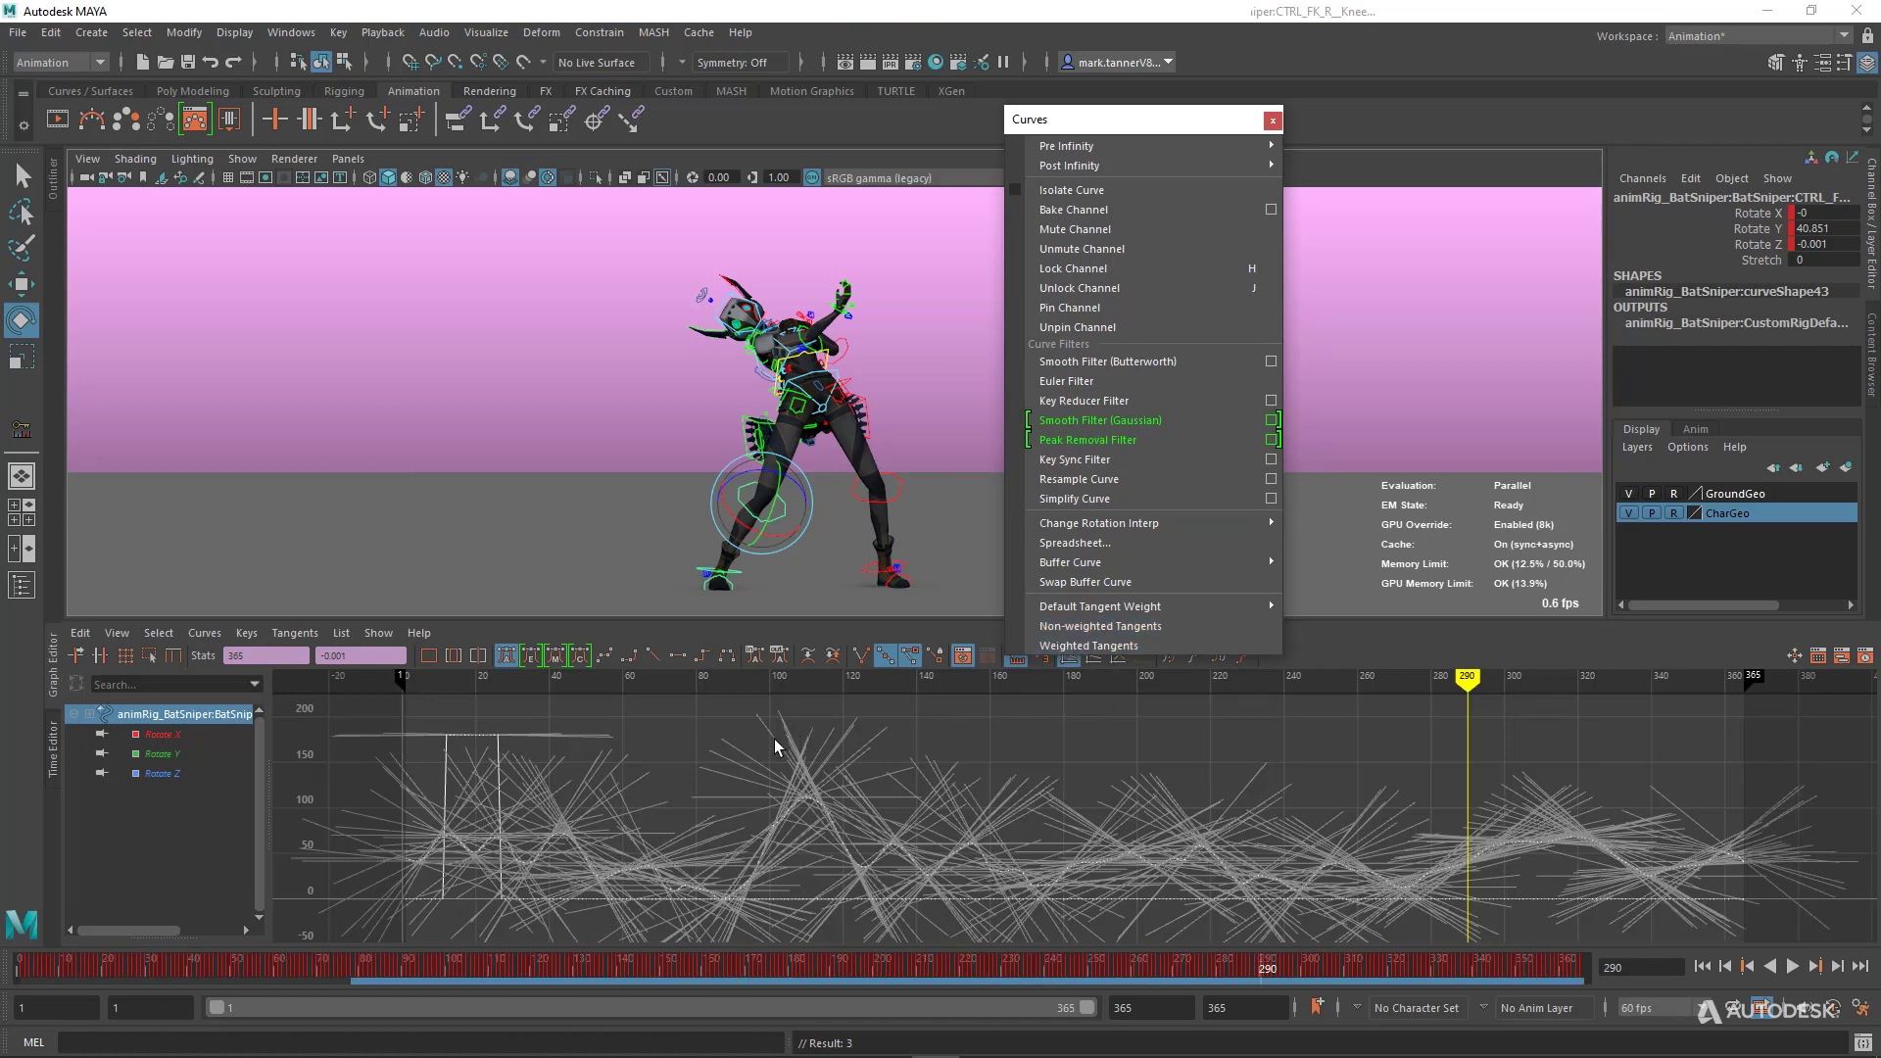
left_click(747, 760)
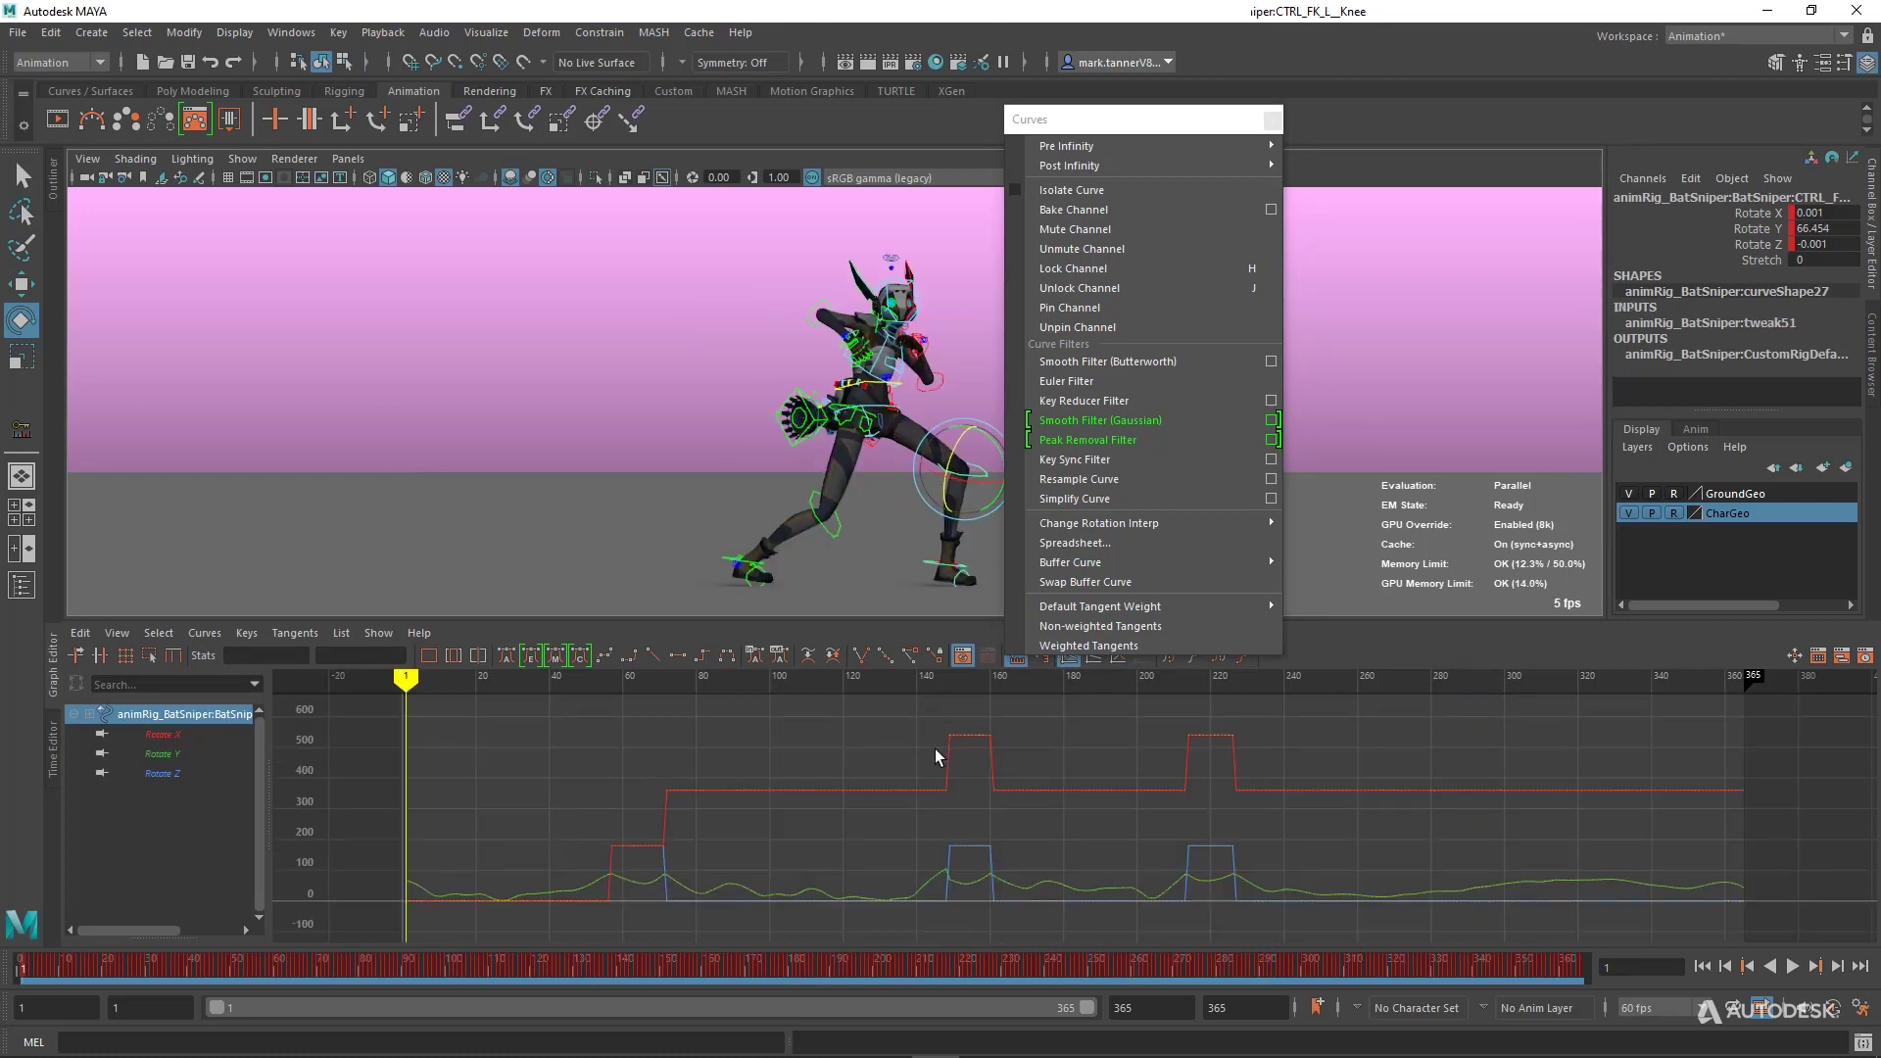
Apply Smooth Filter (Gaussian) to all of the left knee's rotation keys.
left_click_drag(363, 725, 1768, 938)
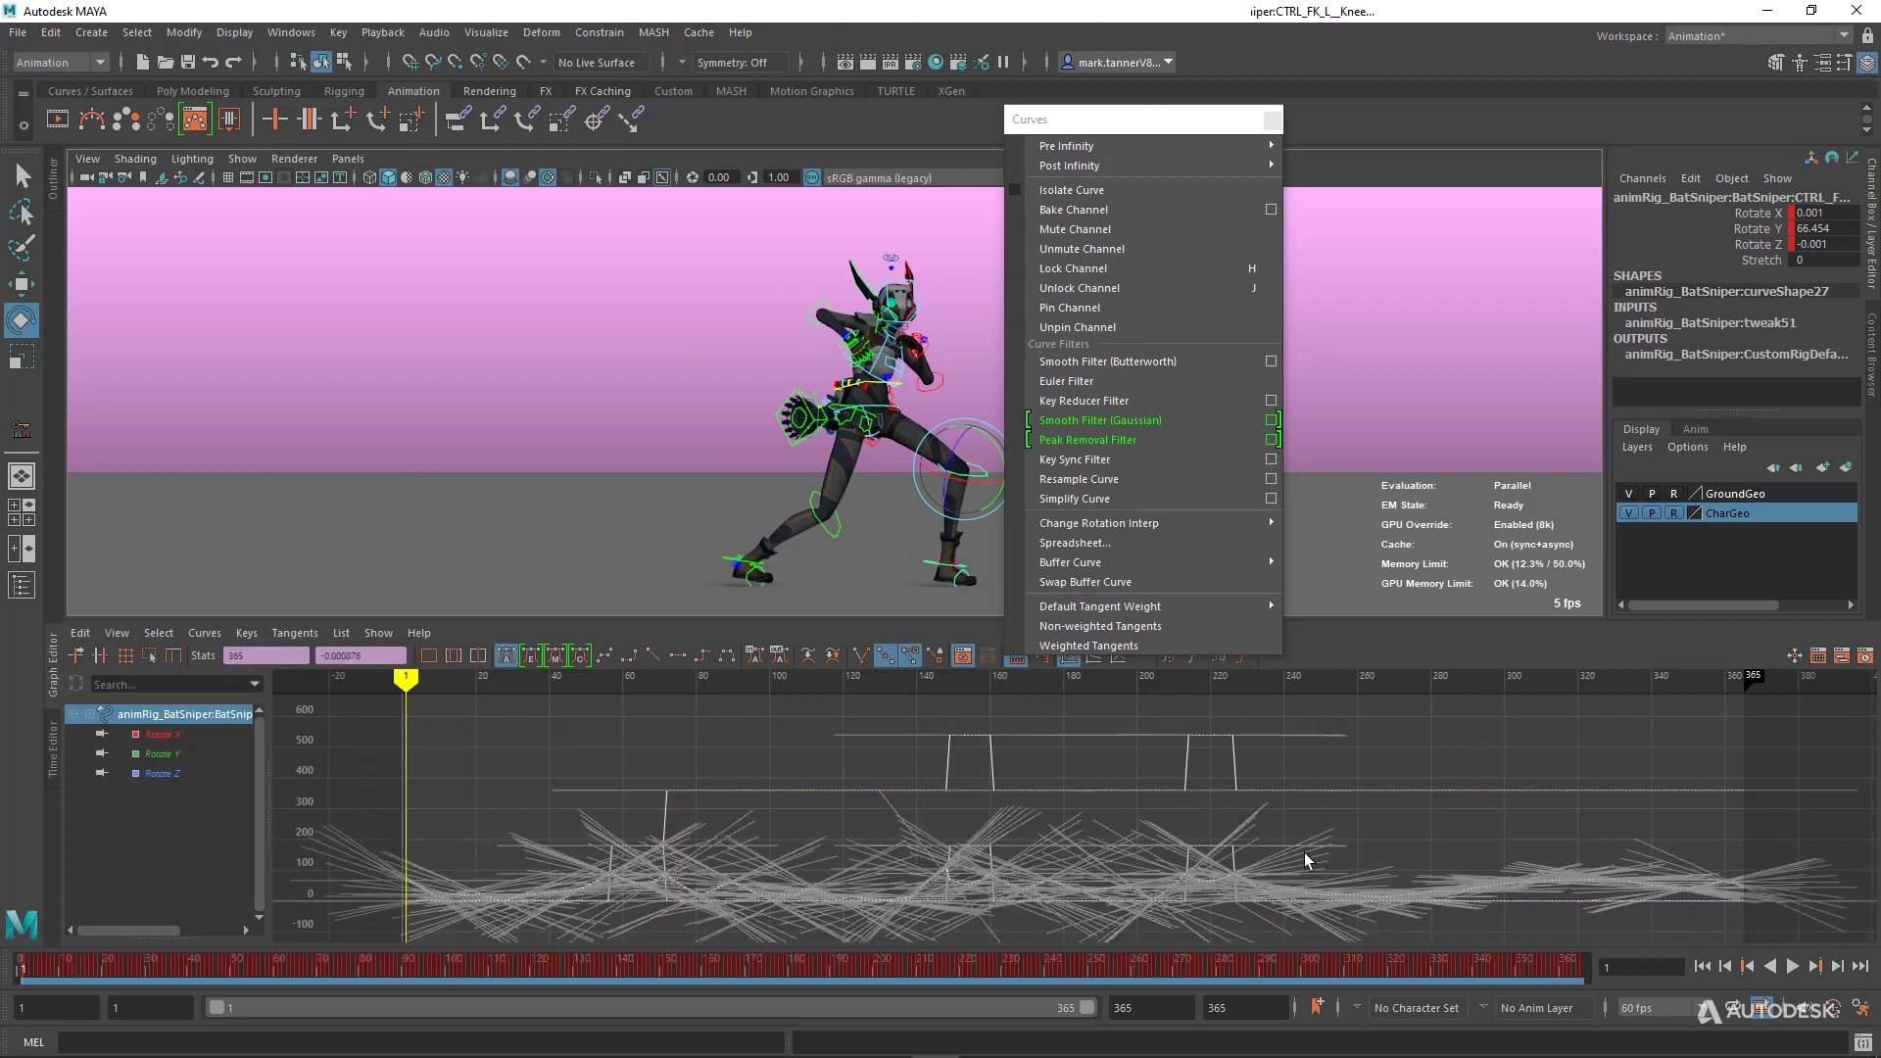
left_click(1091, 402)
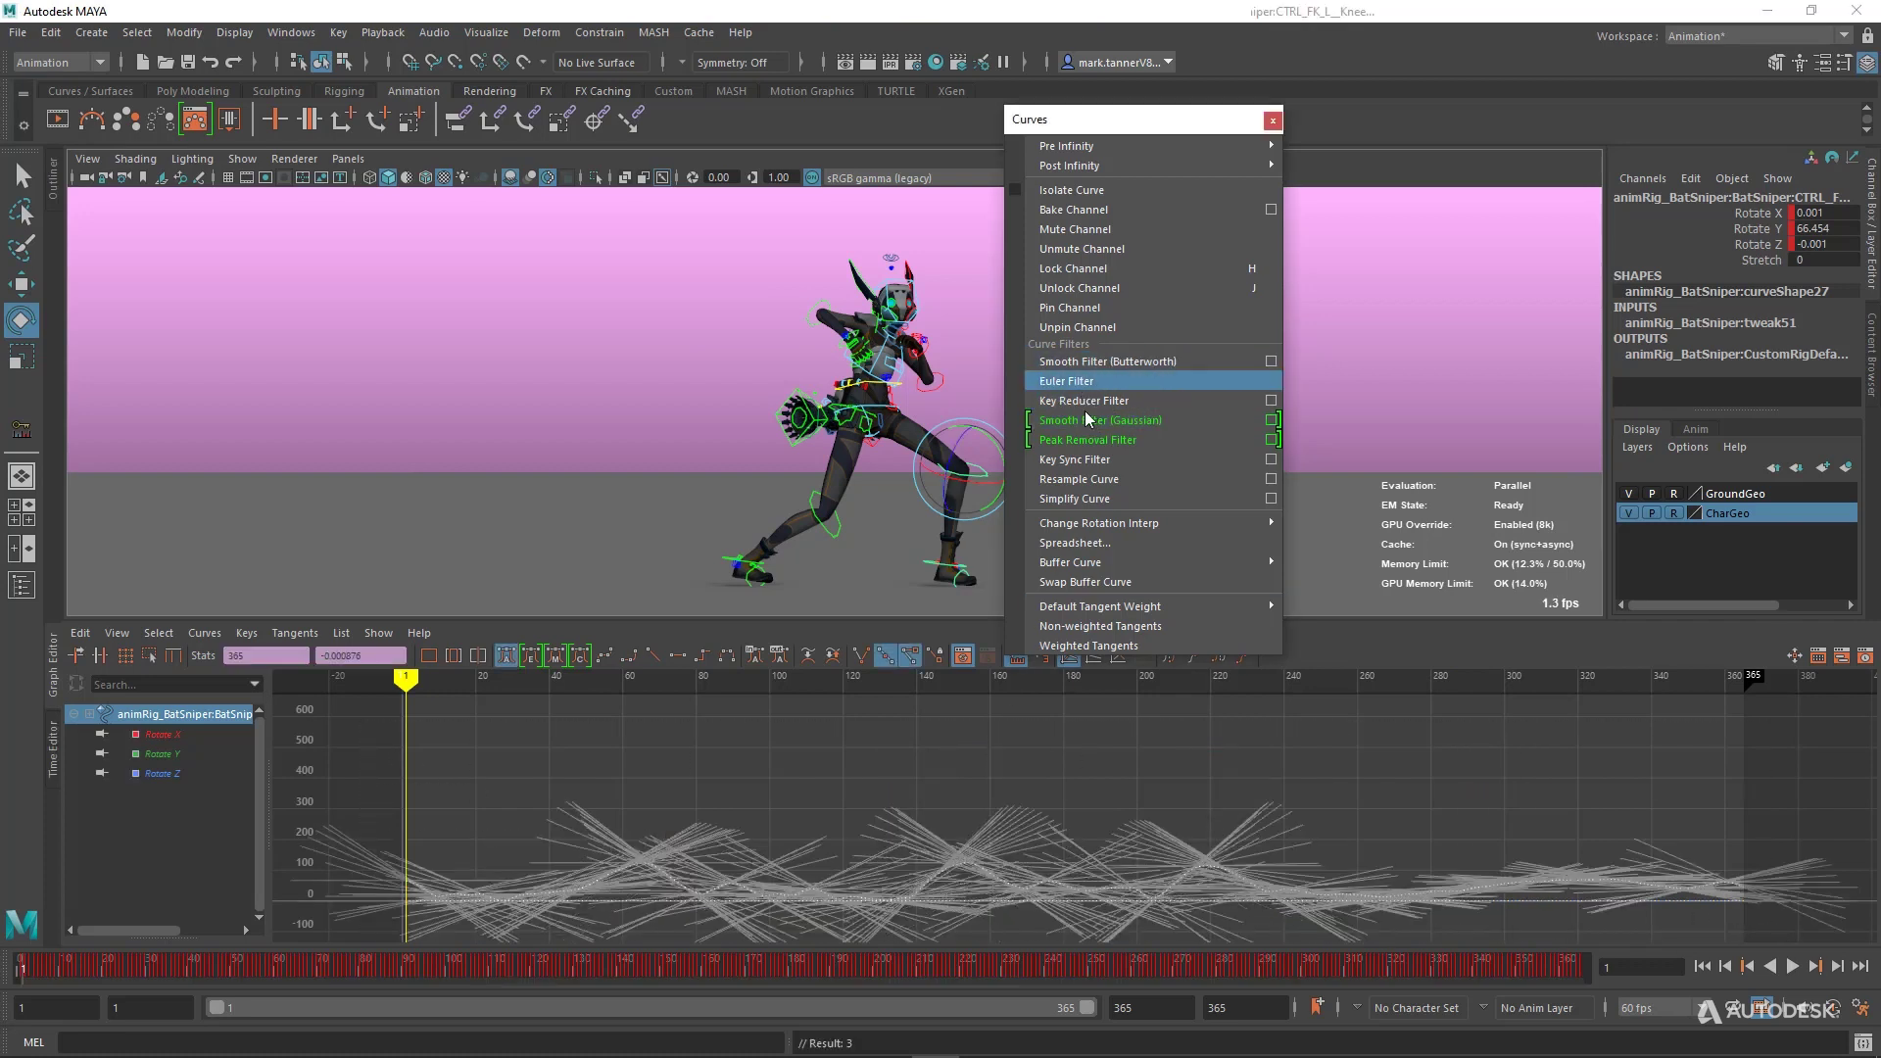
left_click(984, 766)
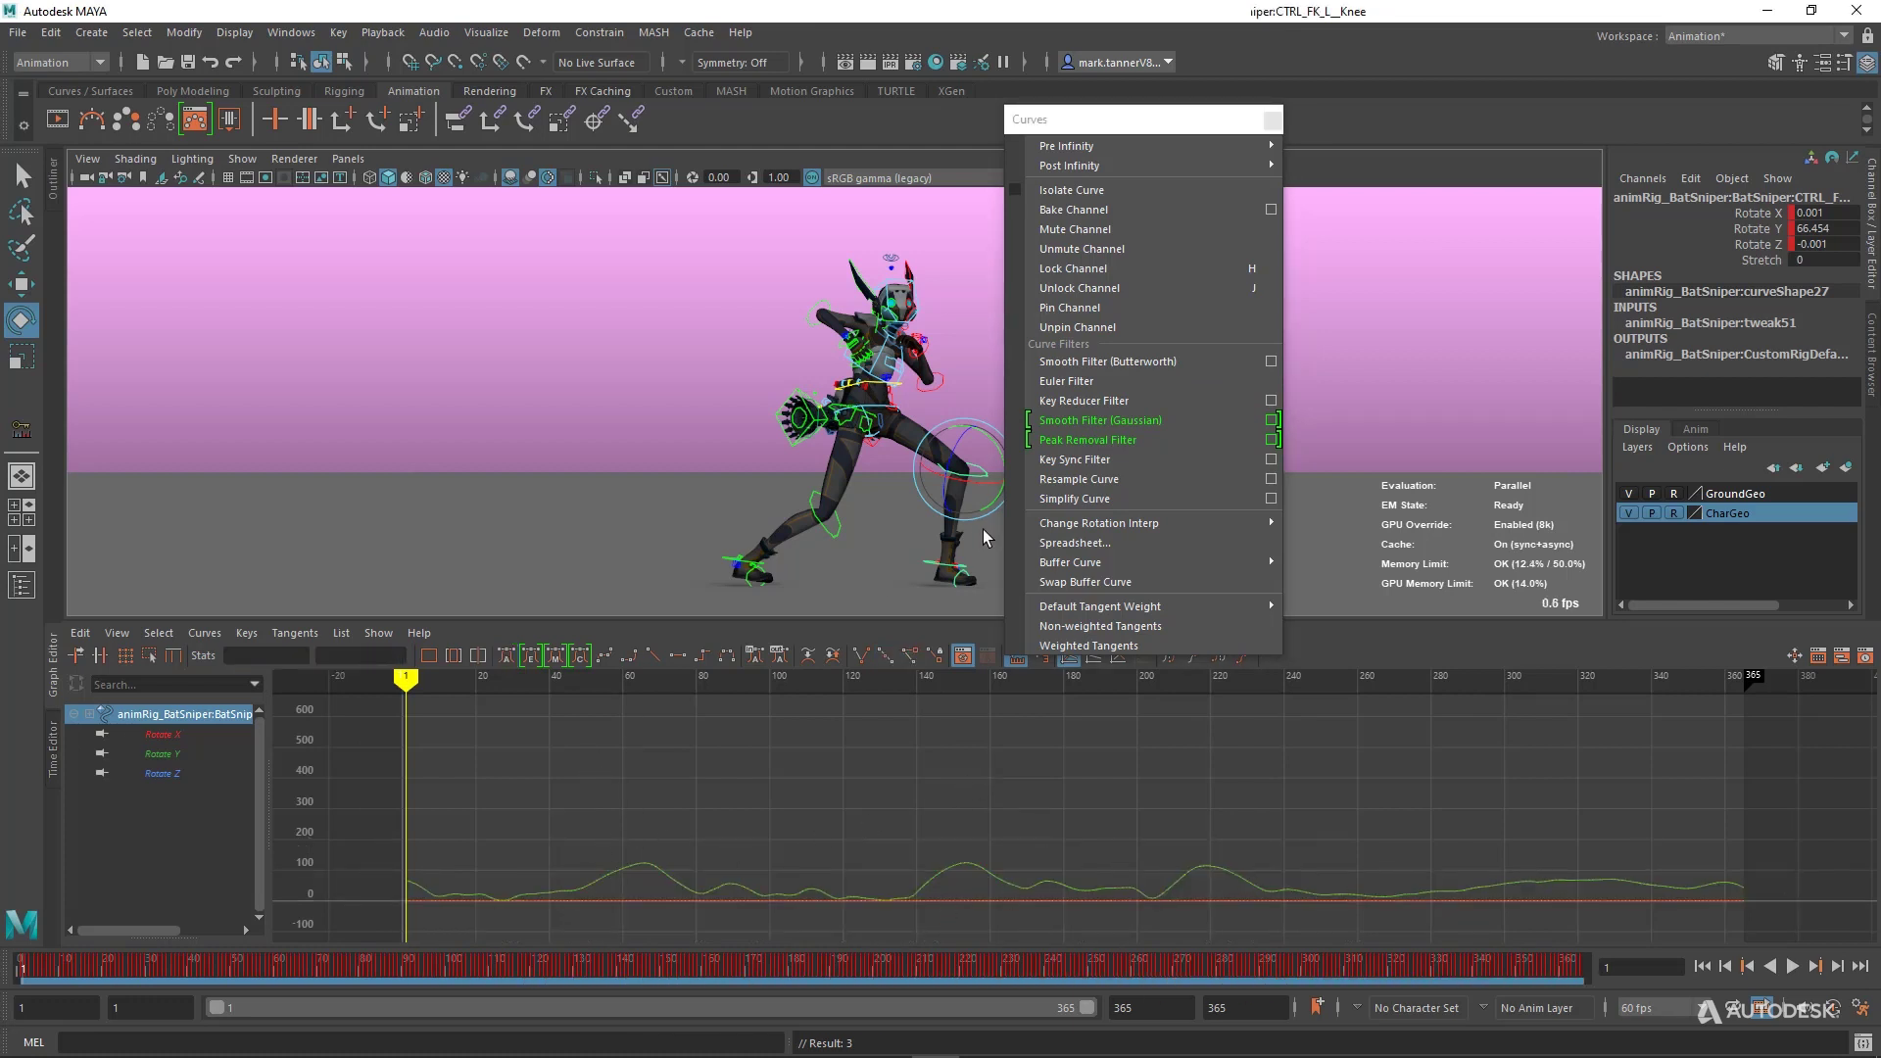
Apply Smooth Filter (Butterworth) to all right elbow rotation keys, then reselect the left knee control.
left_click(828, 299)
left_click(811, 325)
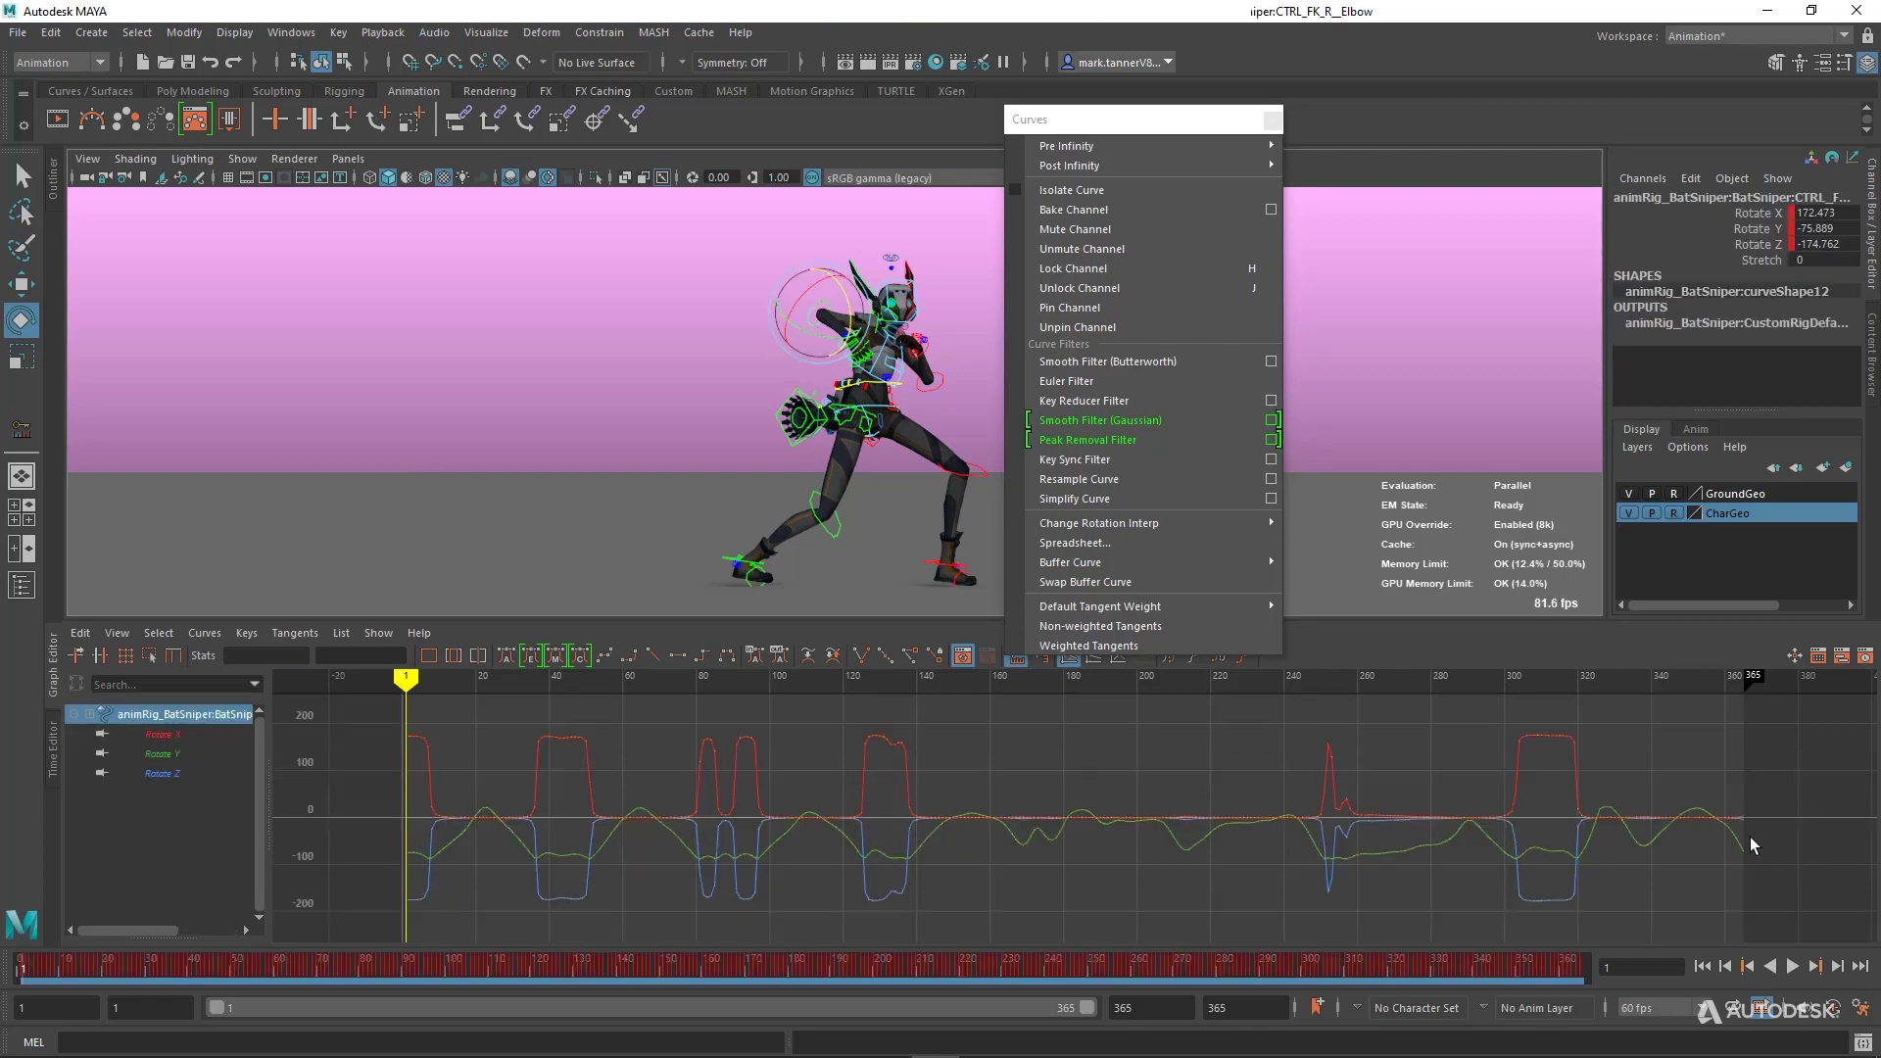
left_click_drag(382, 727, 1756, 946)
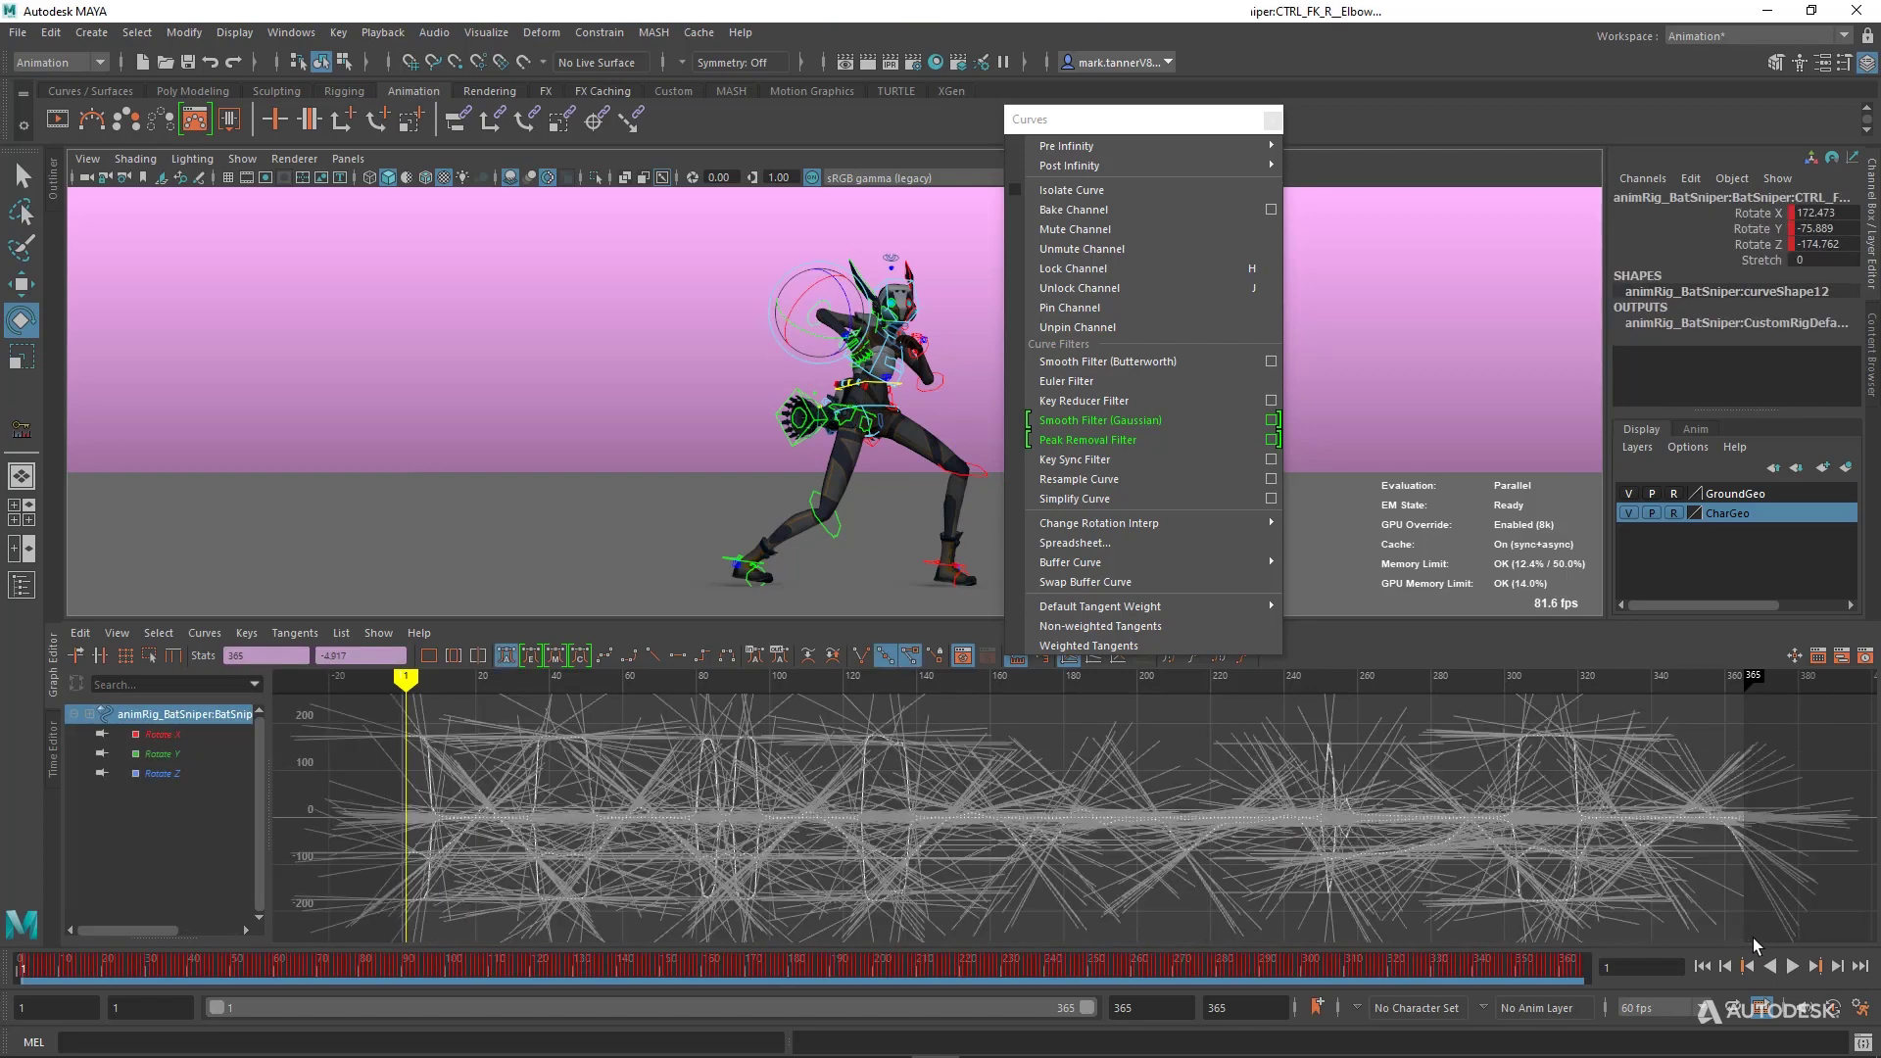
left_click(1107, 362)
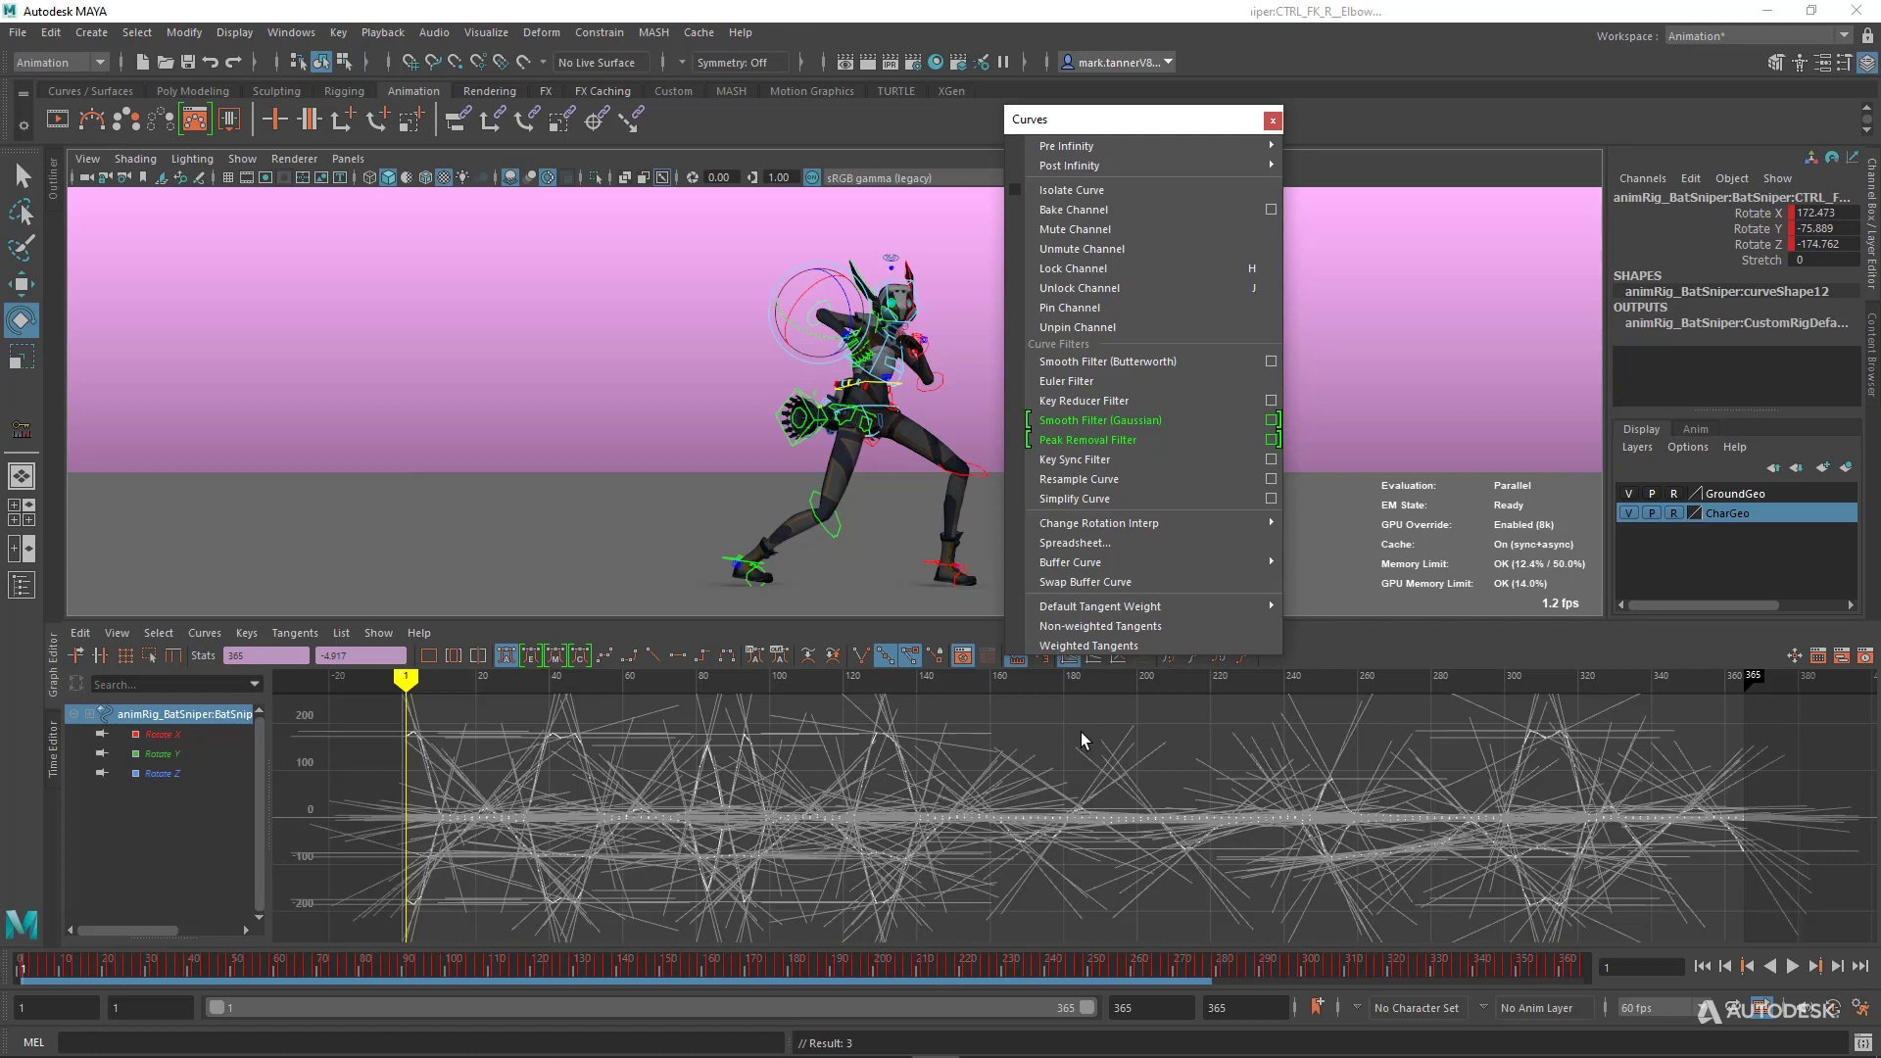
left_click(995, 472)
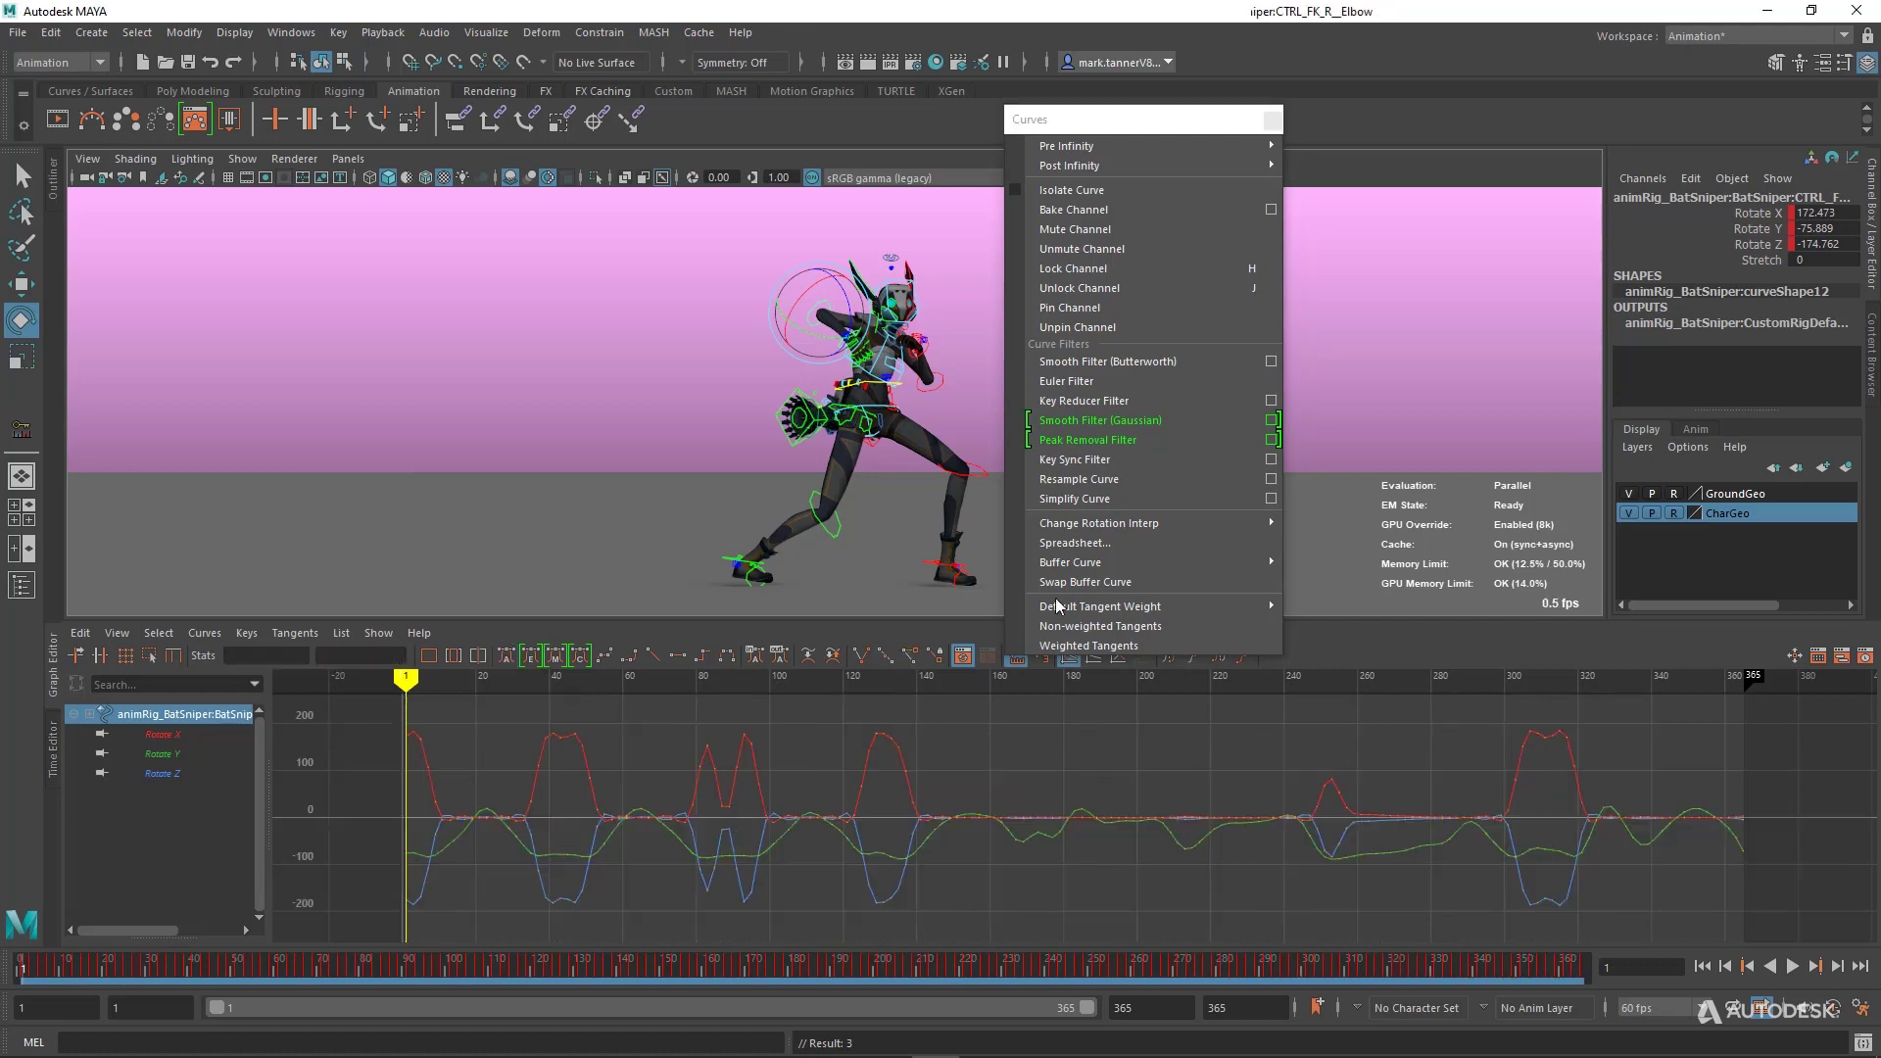
left_click(991, 476)
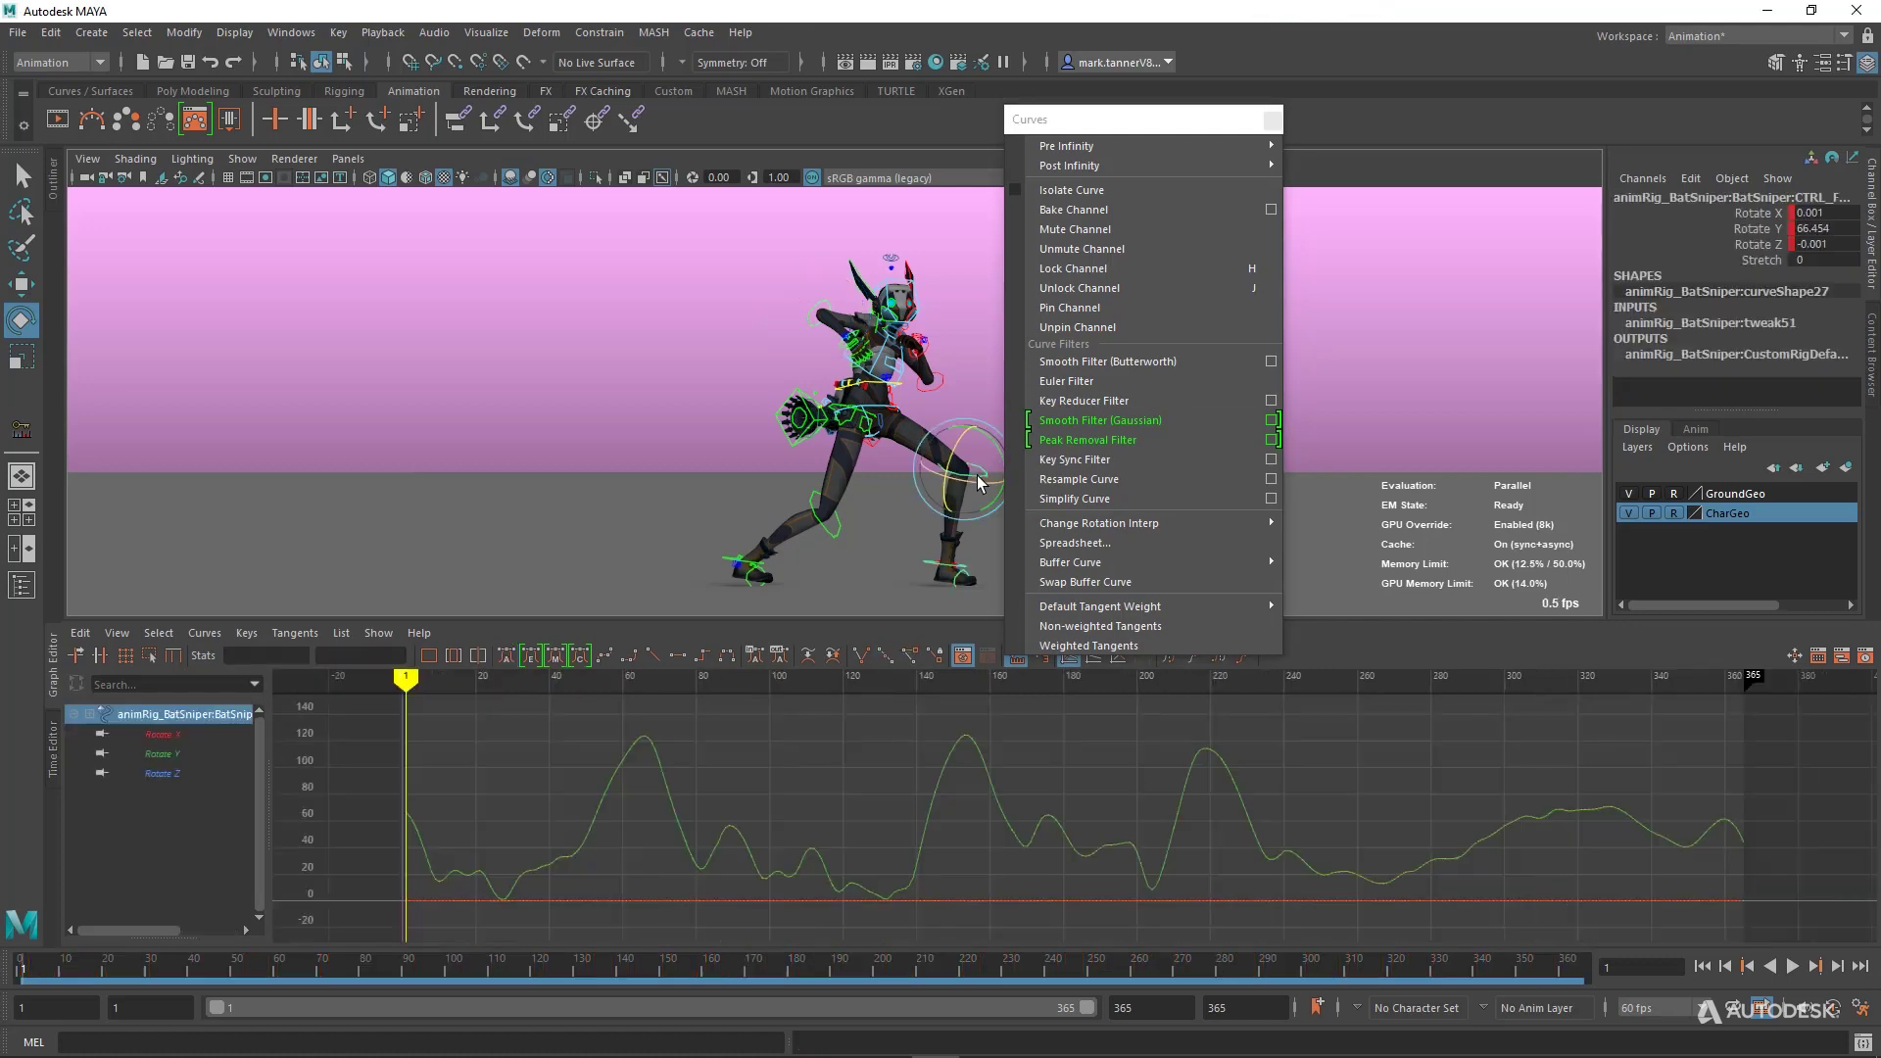
Apply Peak Removal Filter to the left knee's Rotate X curve on its own.
left_click(210, 736)
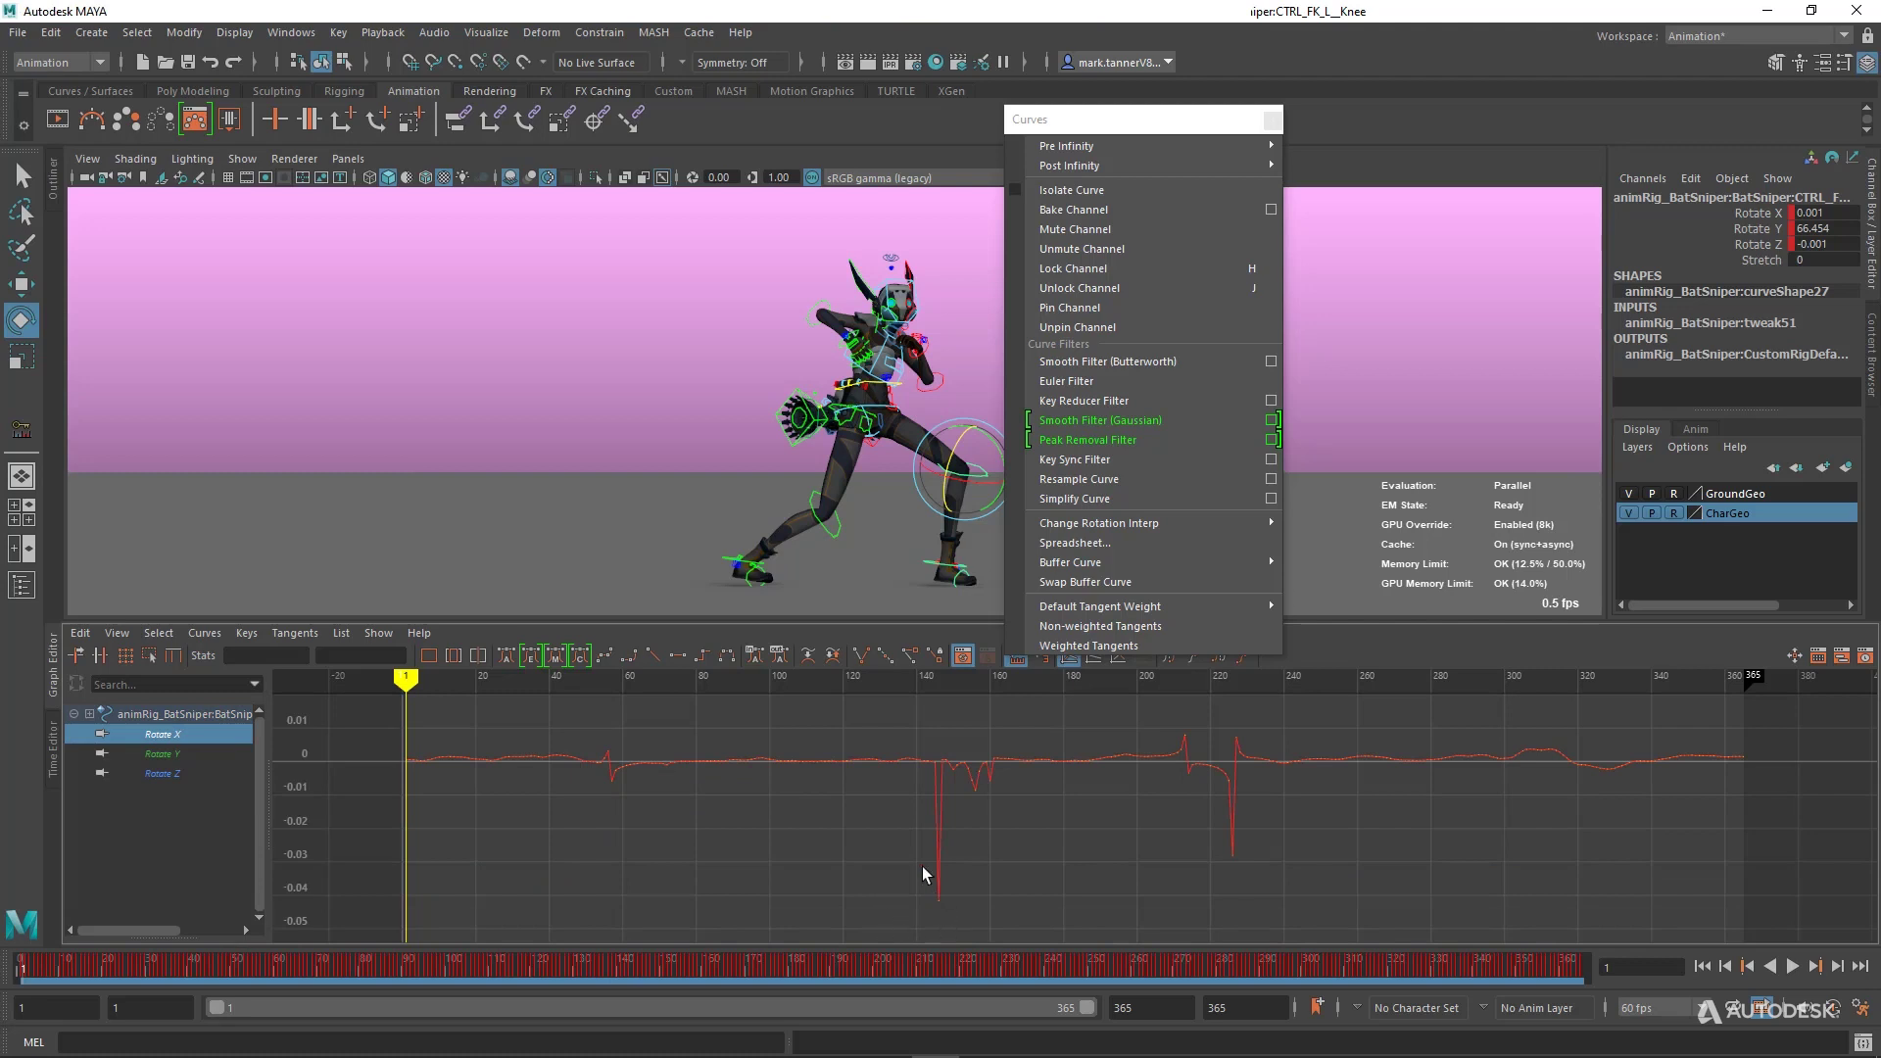
left_click_drag(384, 746, 1764, 915)
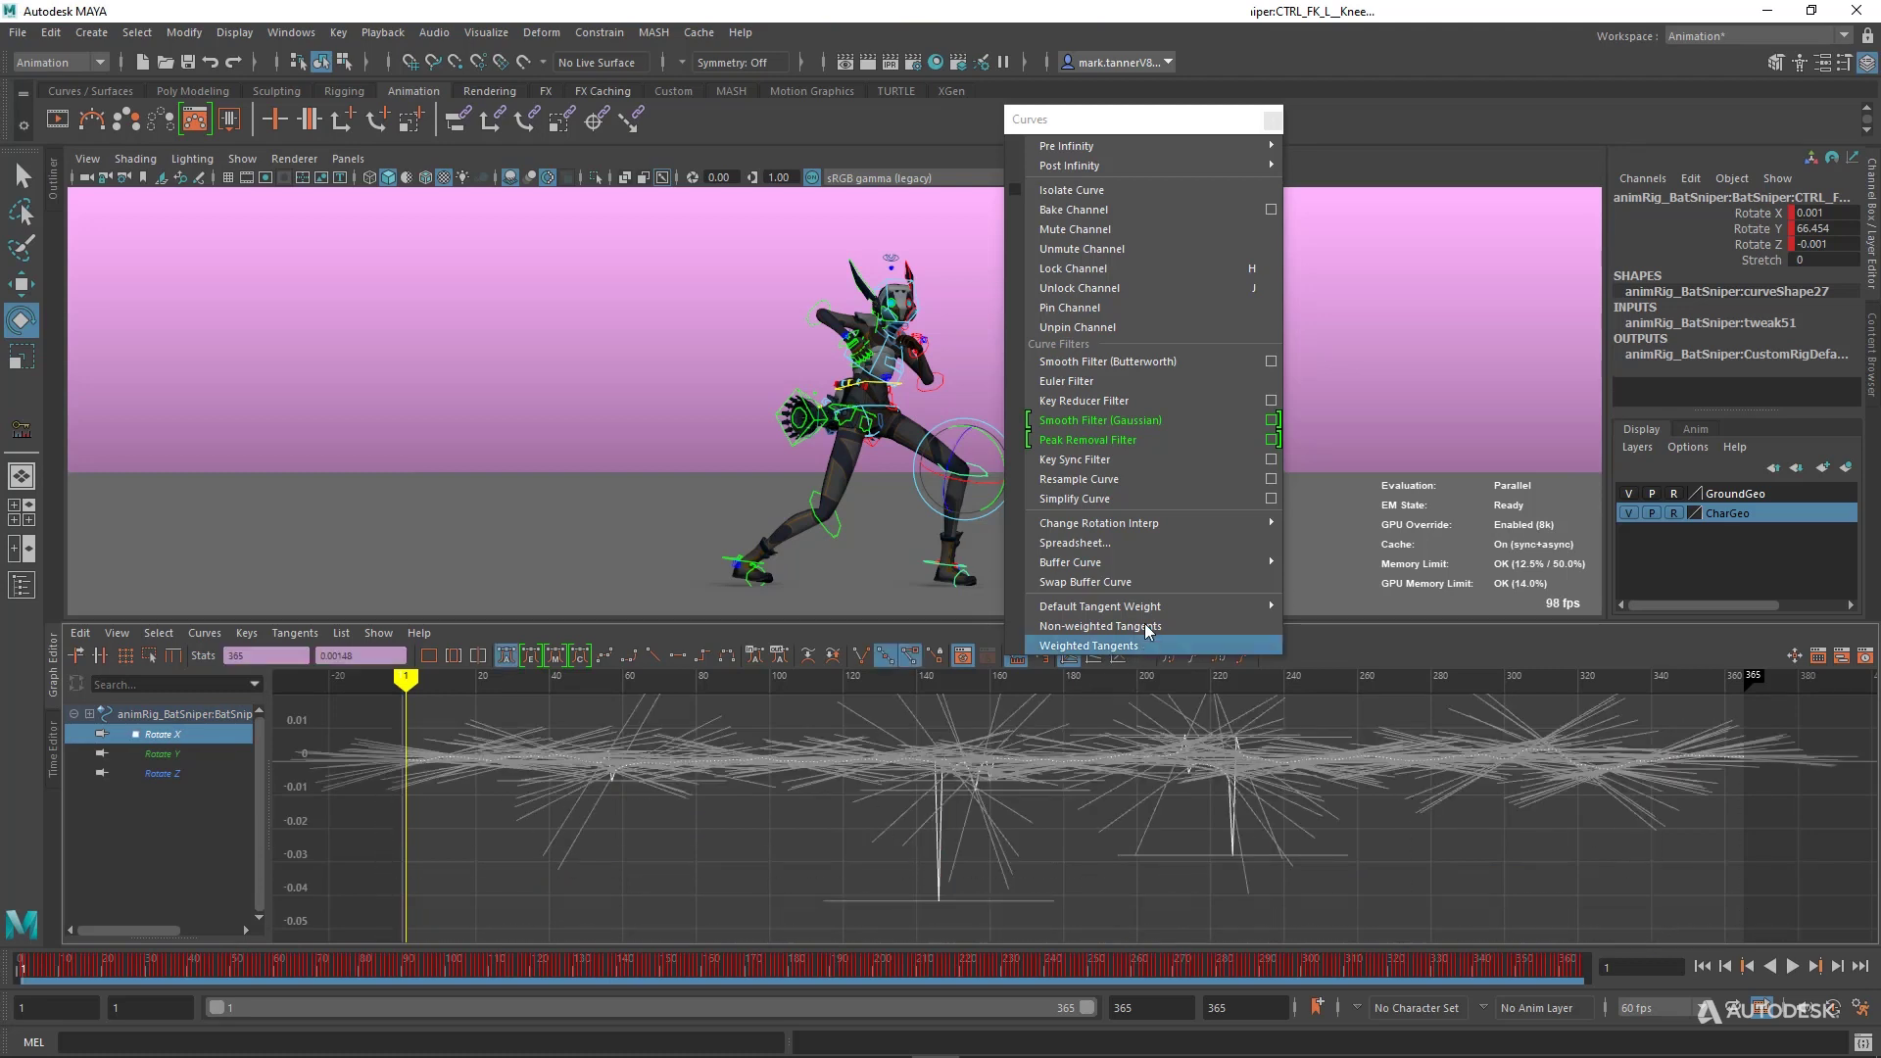
left_click(1152, 443)
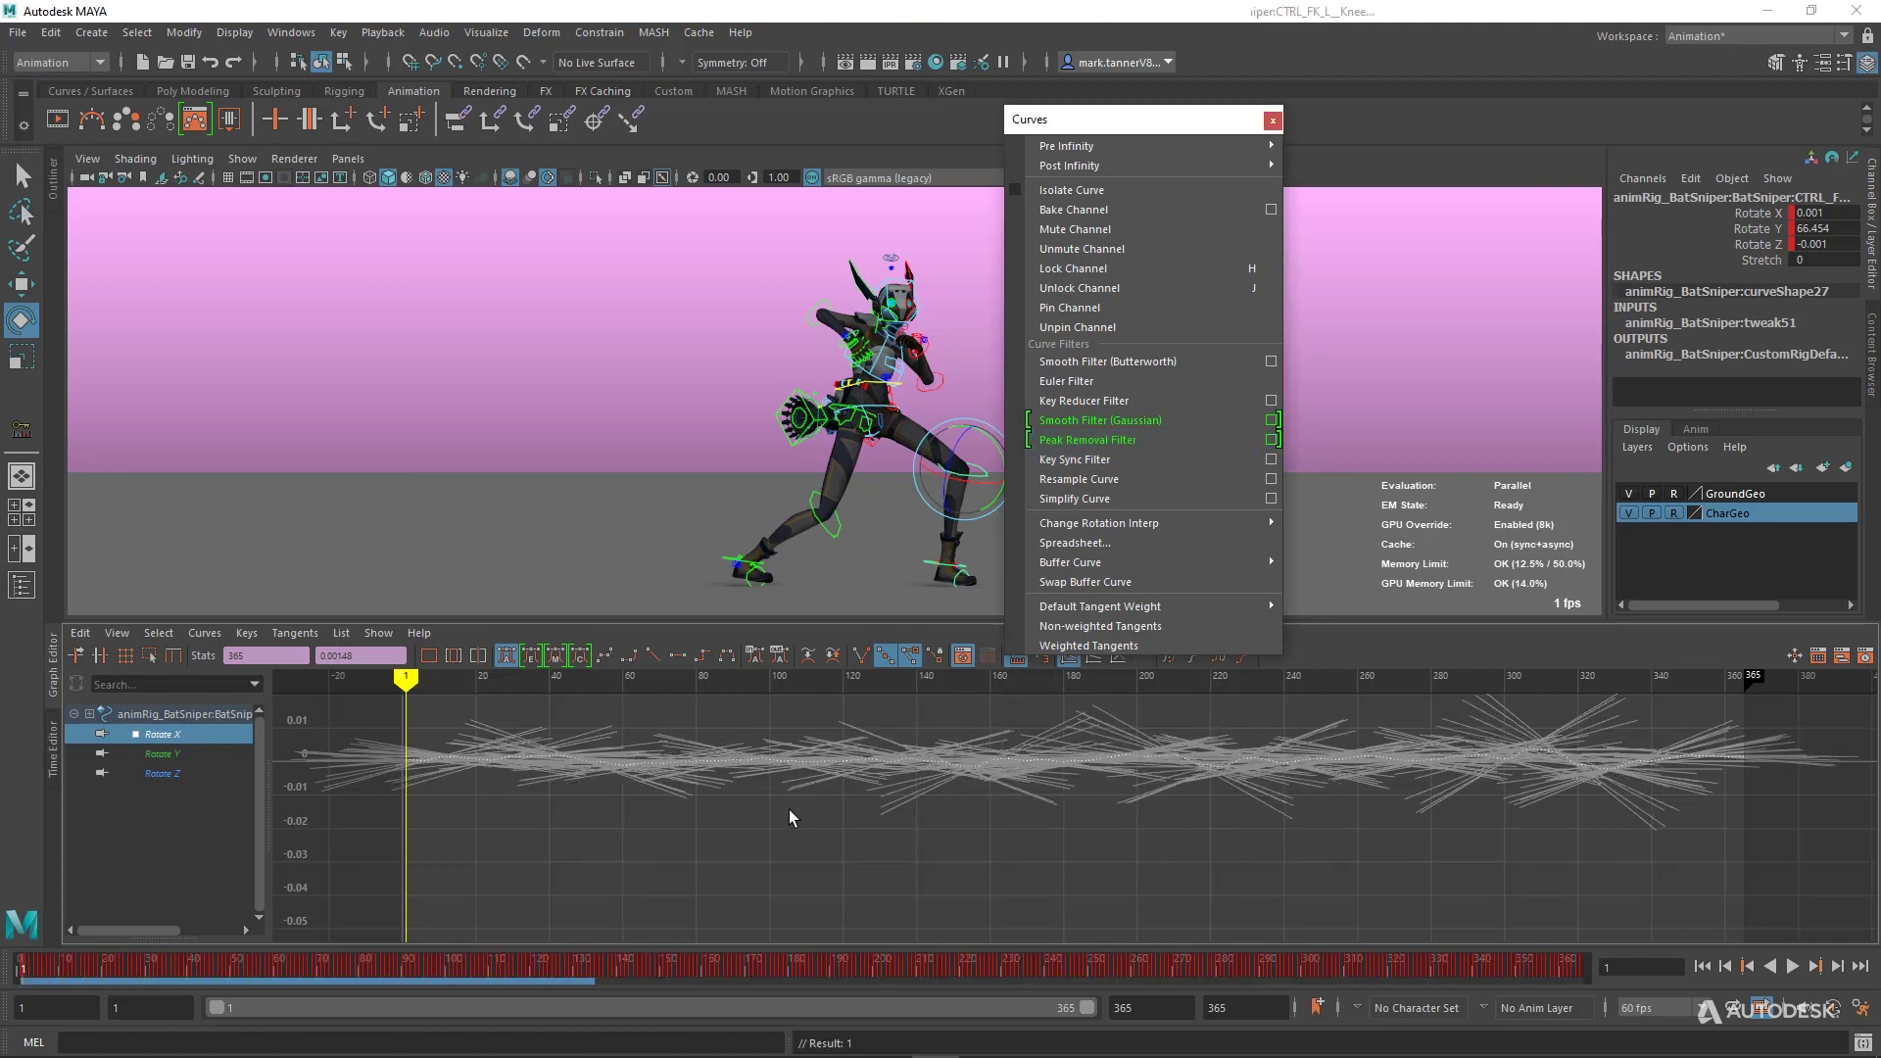
left_click(796, 833)
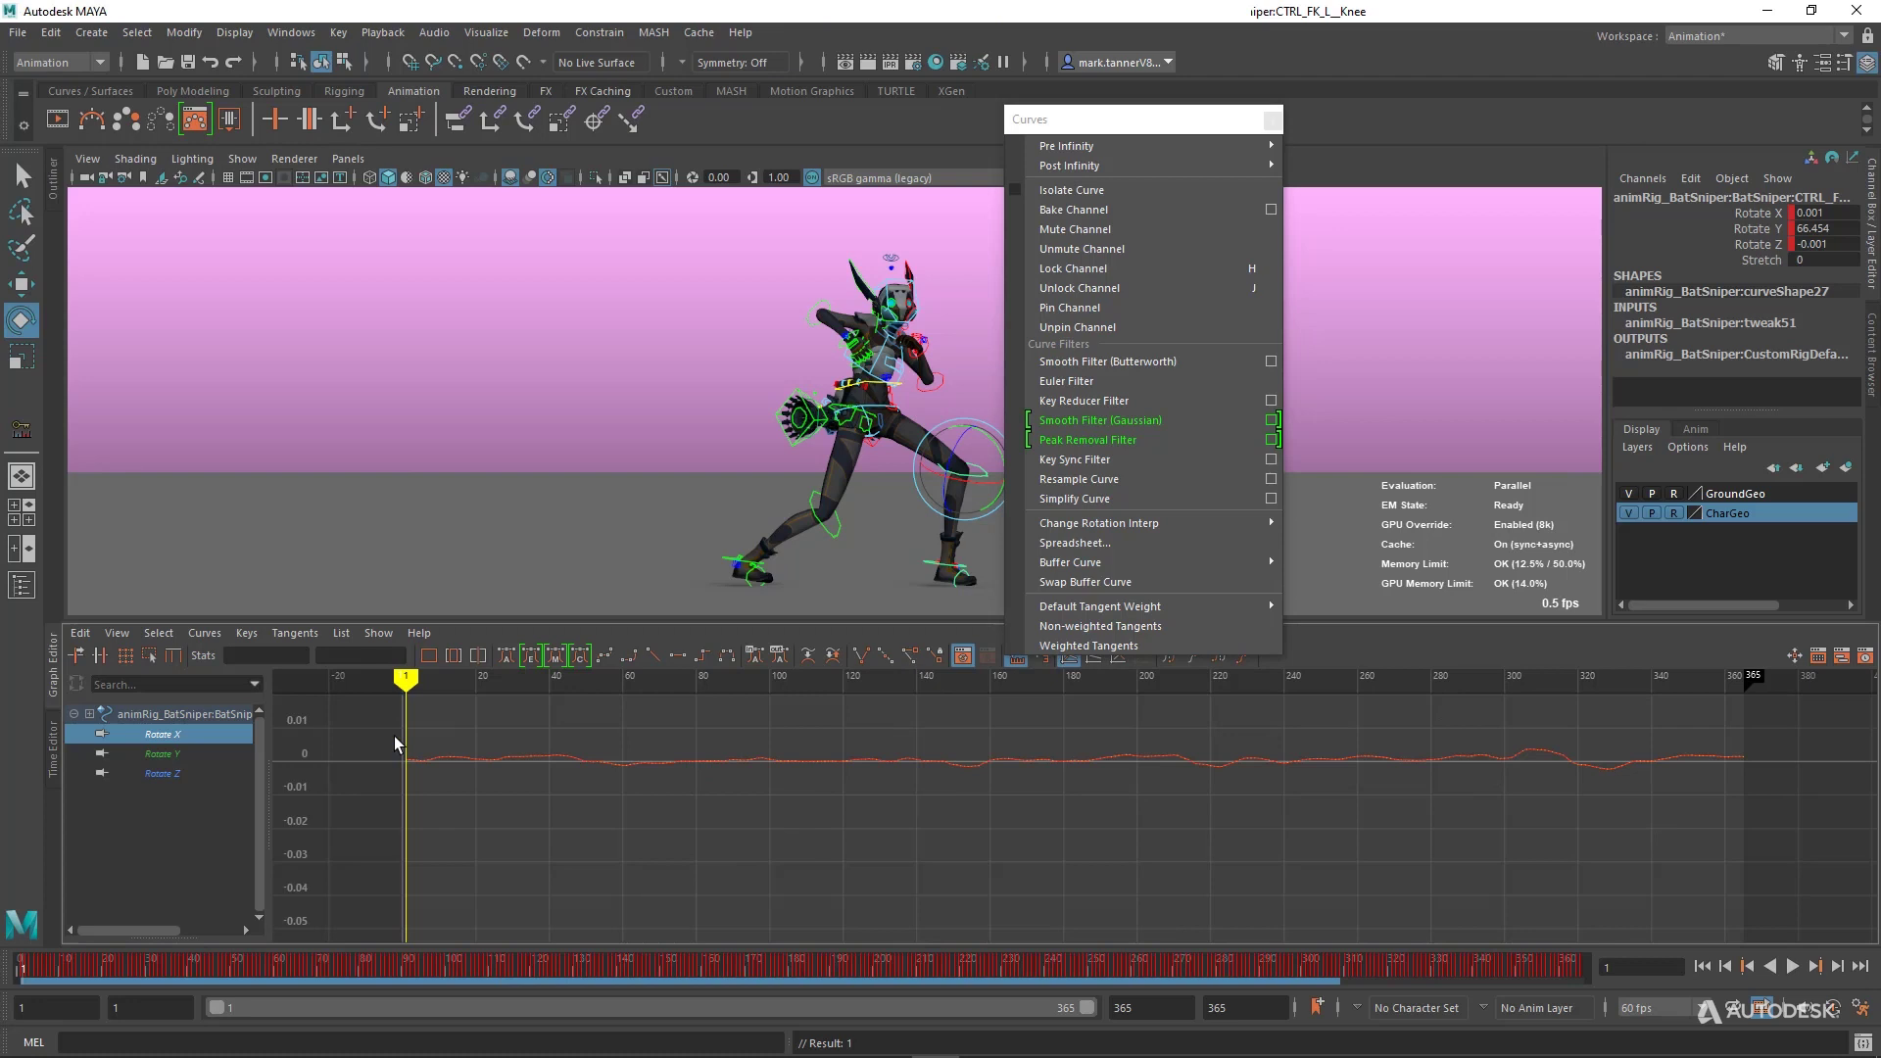
Apply Peak Removal Filter to the Rotate Z curve, then clear the selection.
left_click(233, 754)
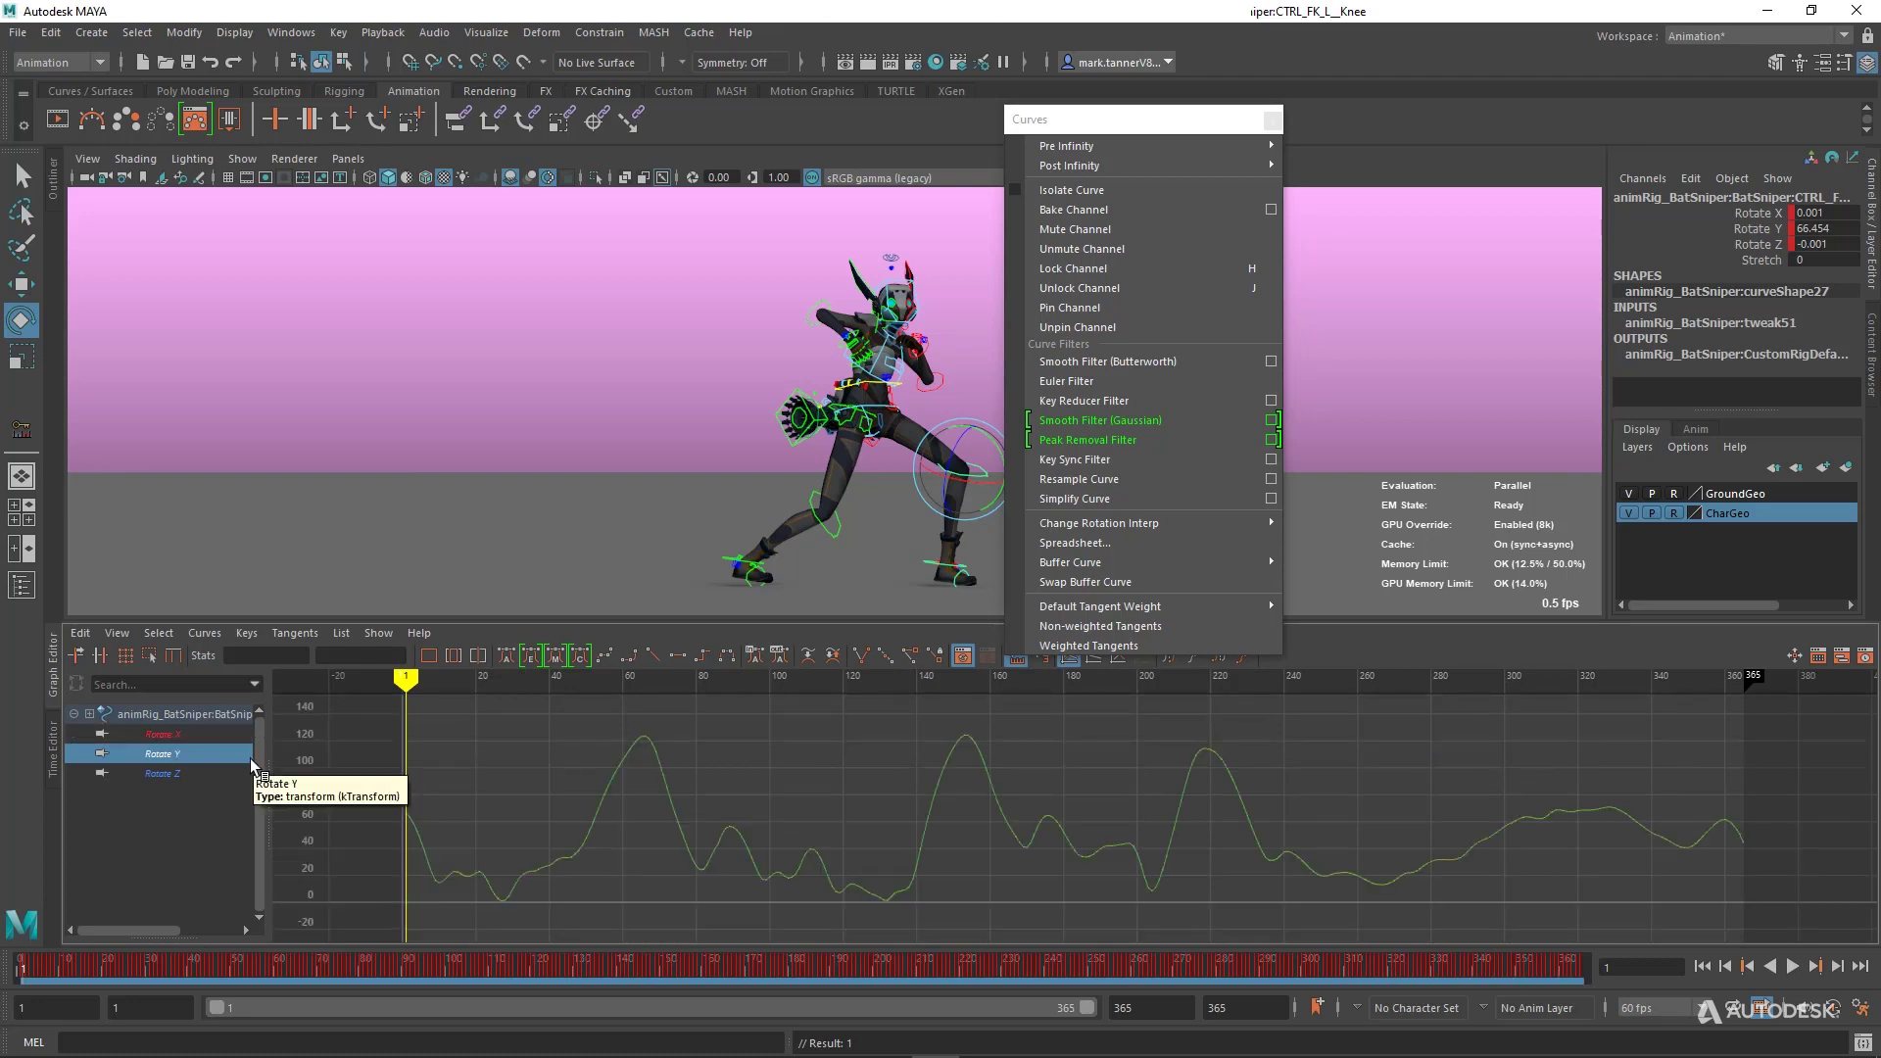
left_click(240, 773)
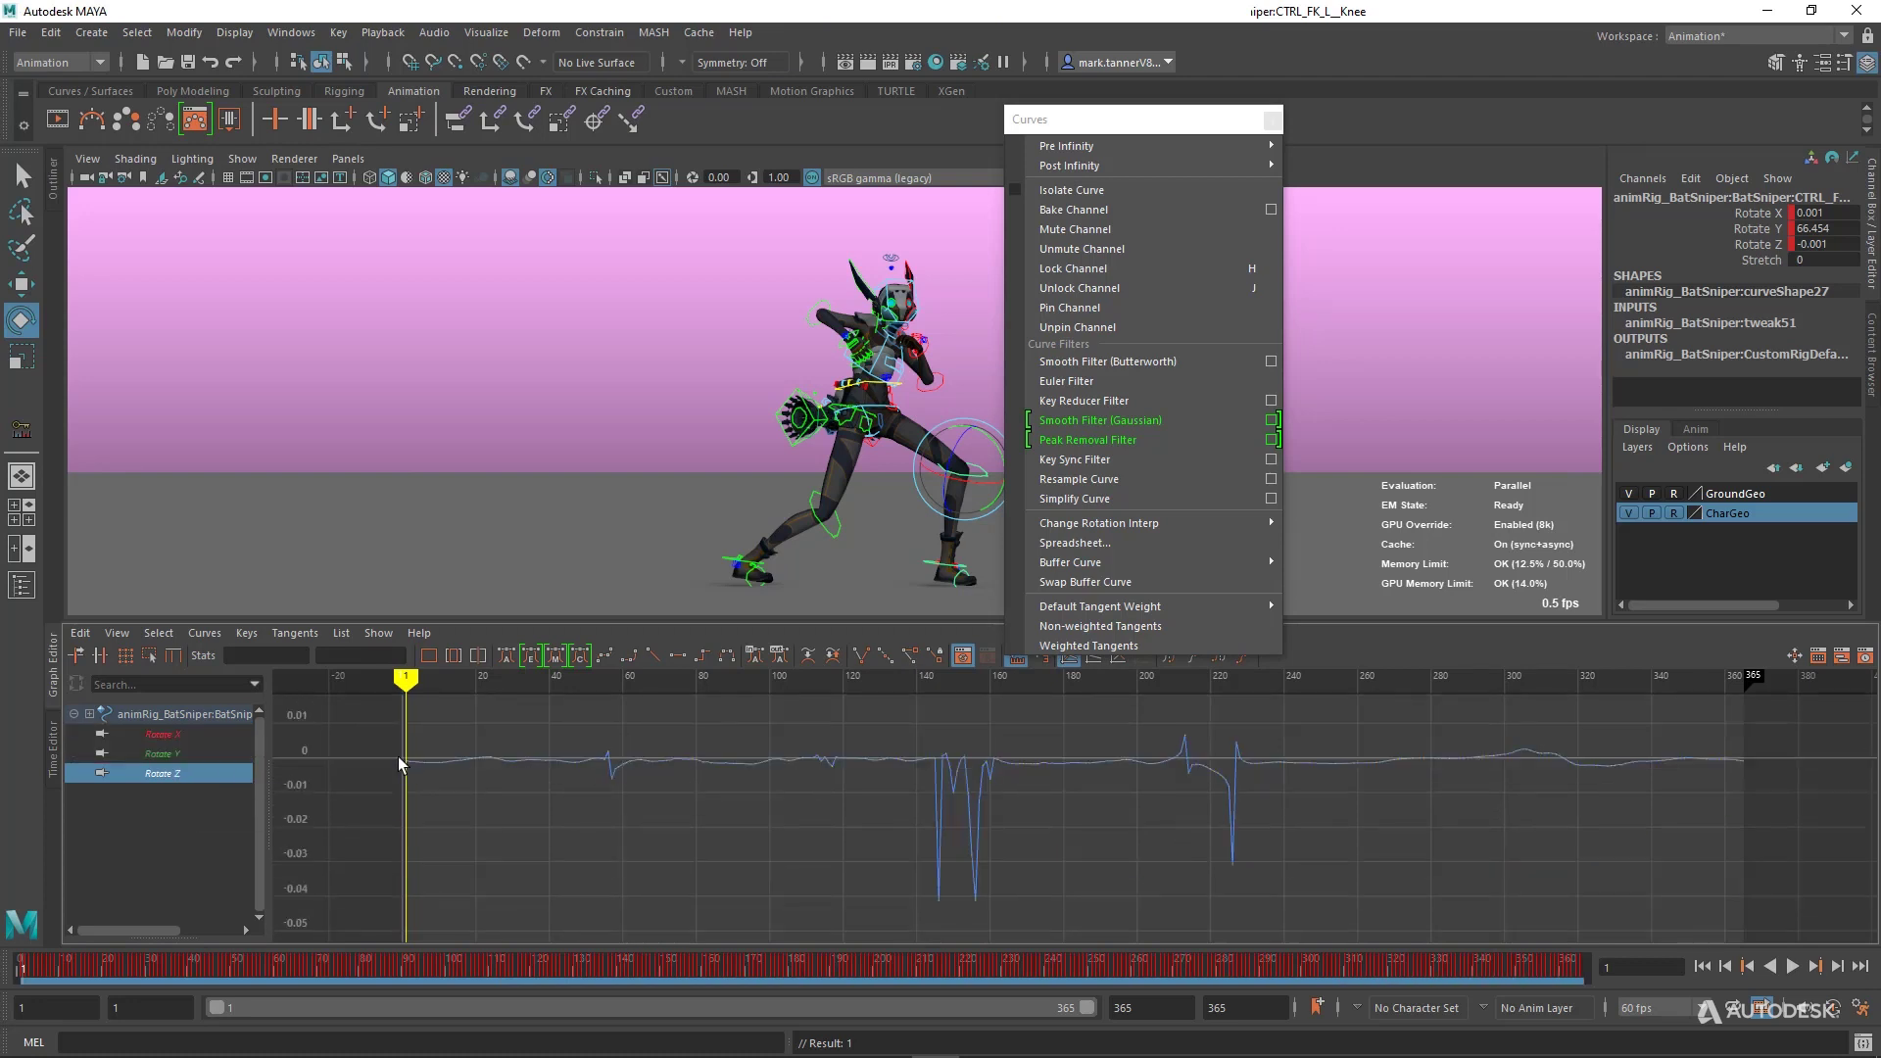
left_click_drag(377, 725, 1785, 933)
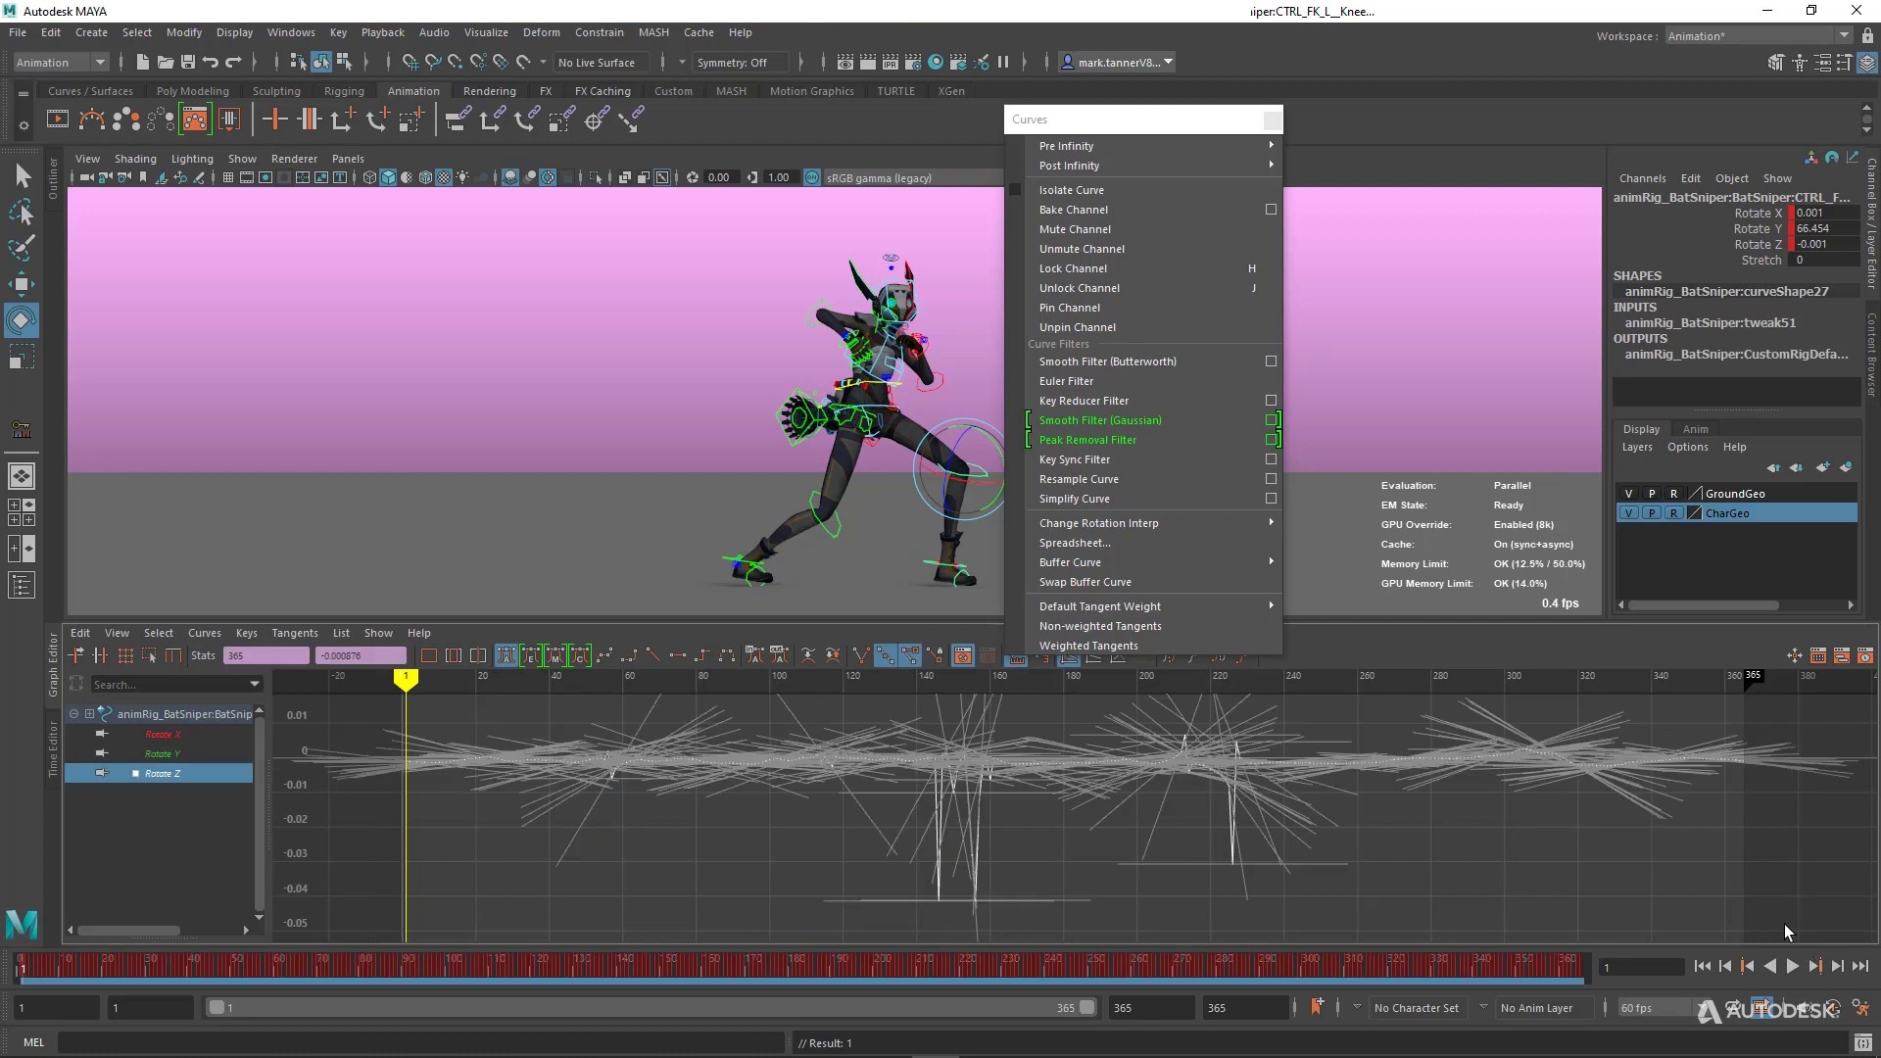
left_click(1083, 440)
left_click(642, 766)
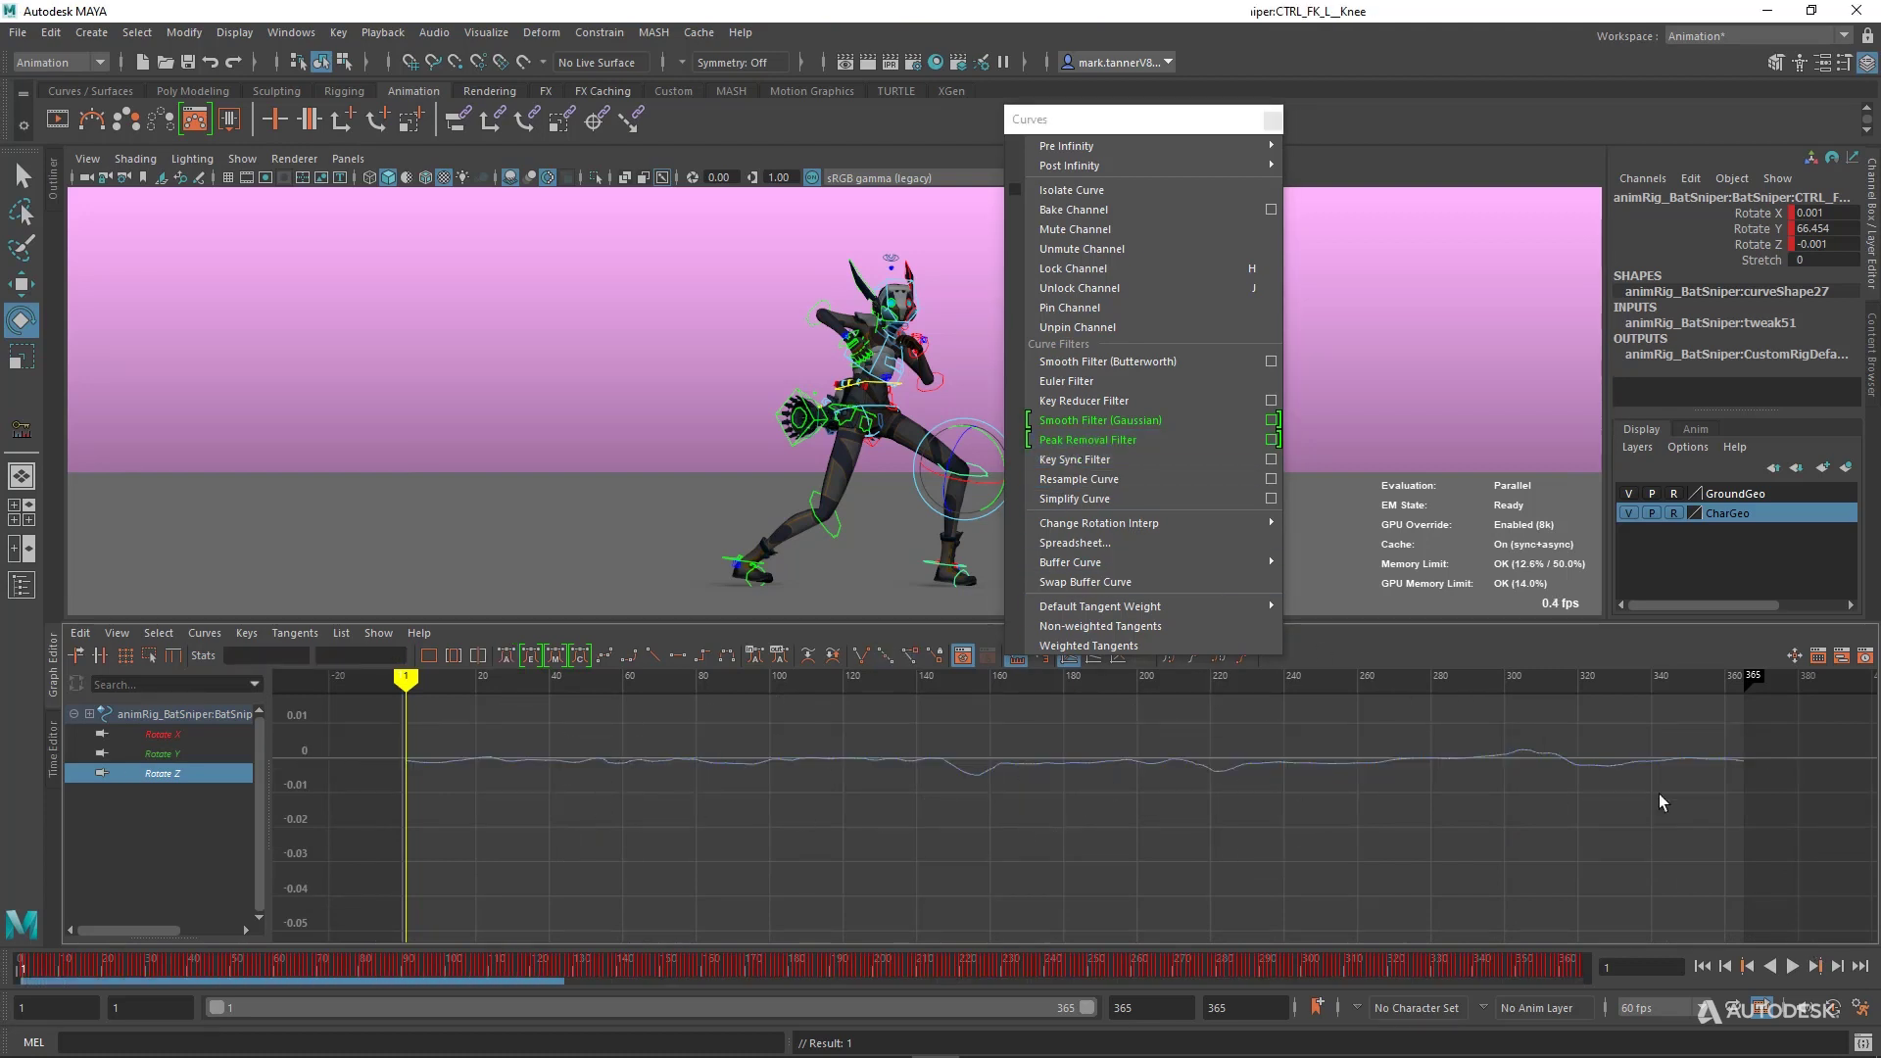
left_click(201, 754)
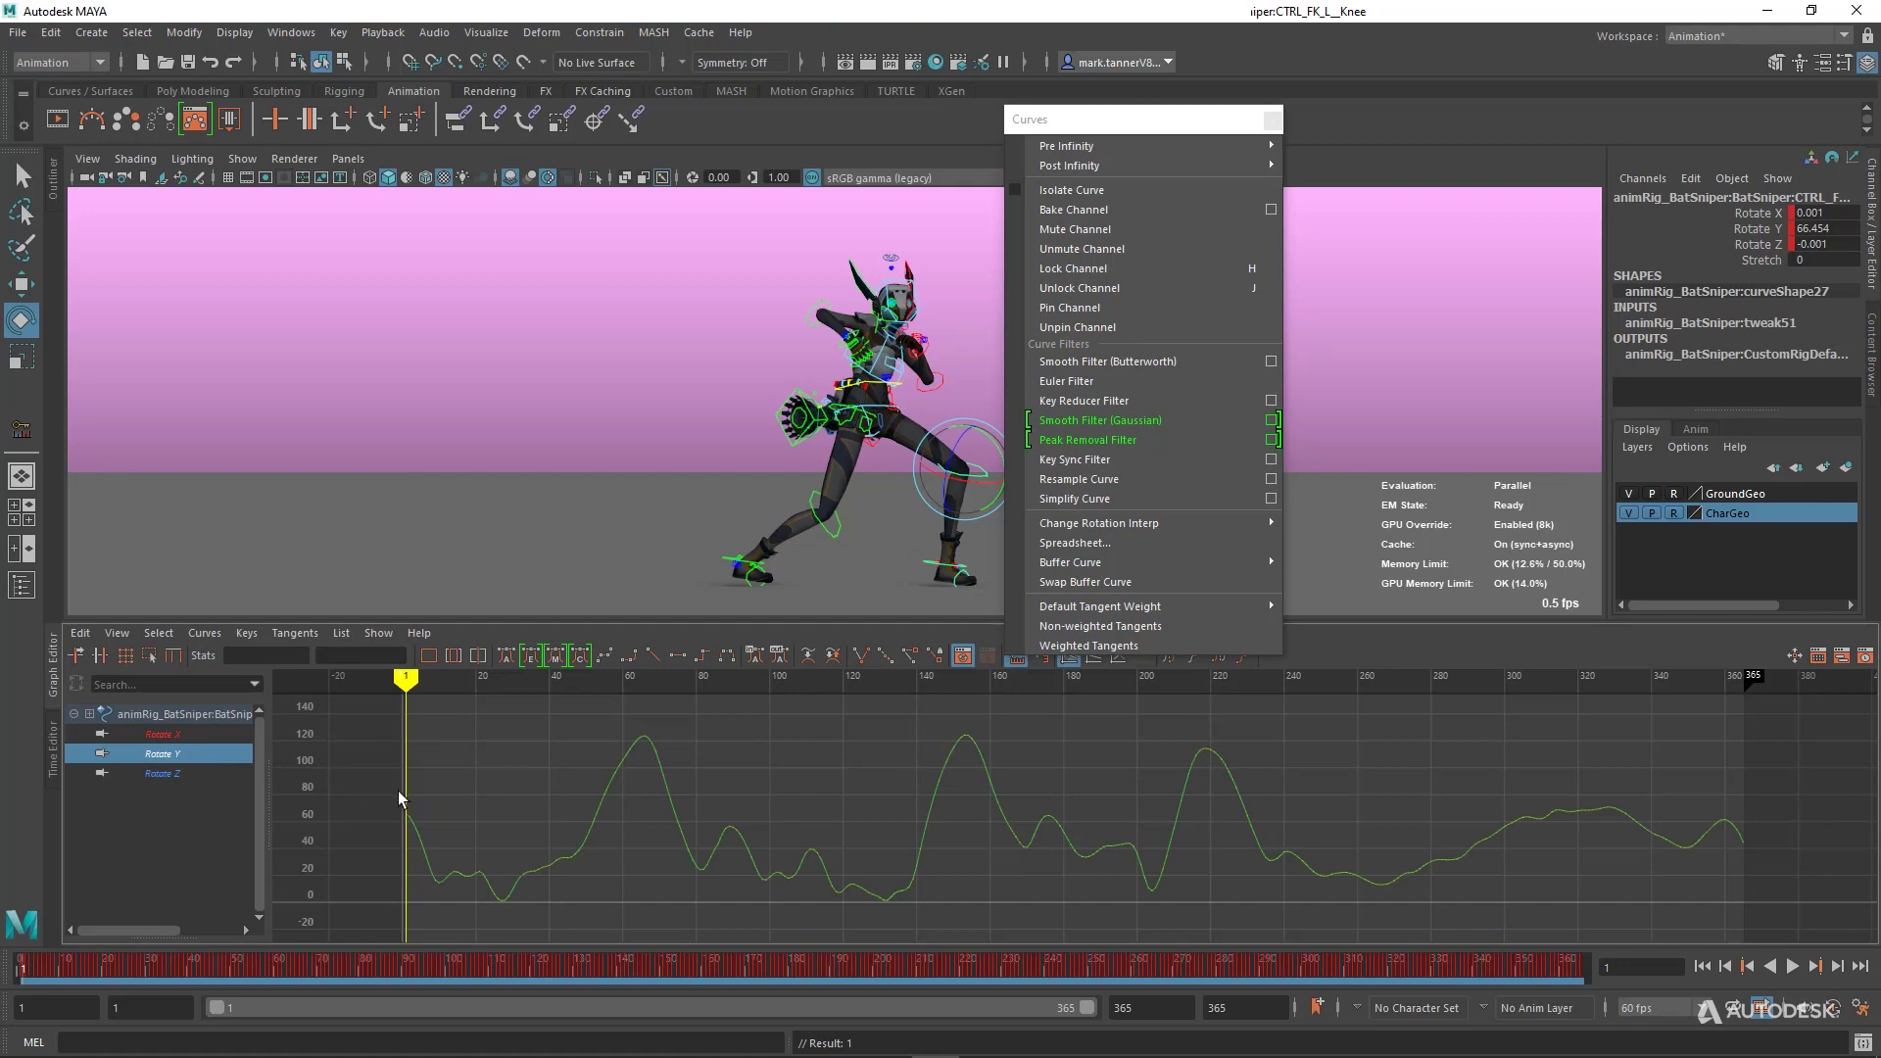
left_click(802, 505)
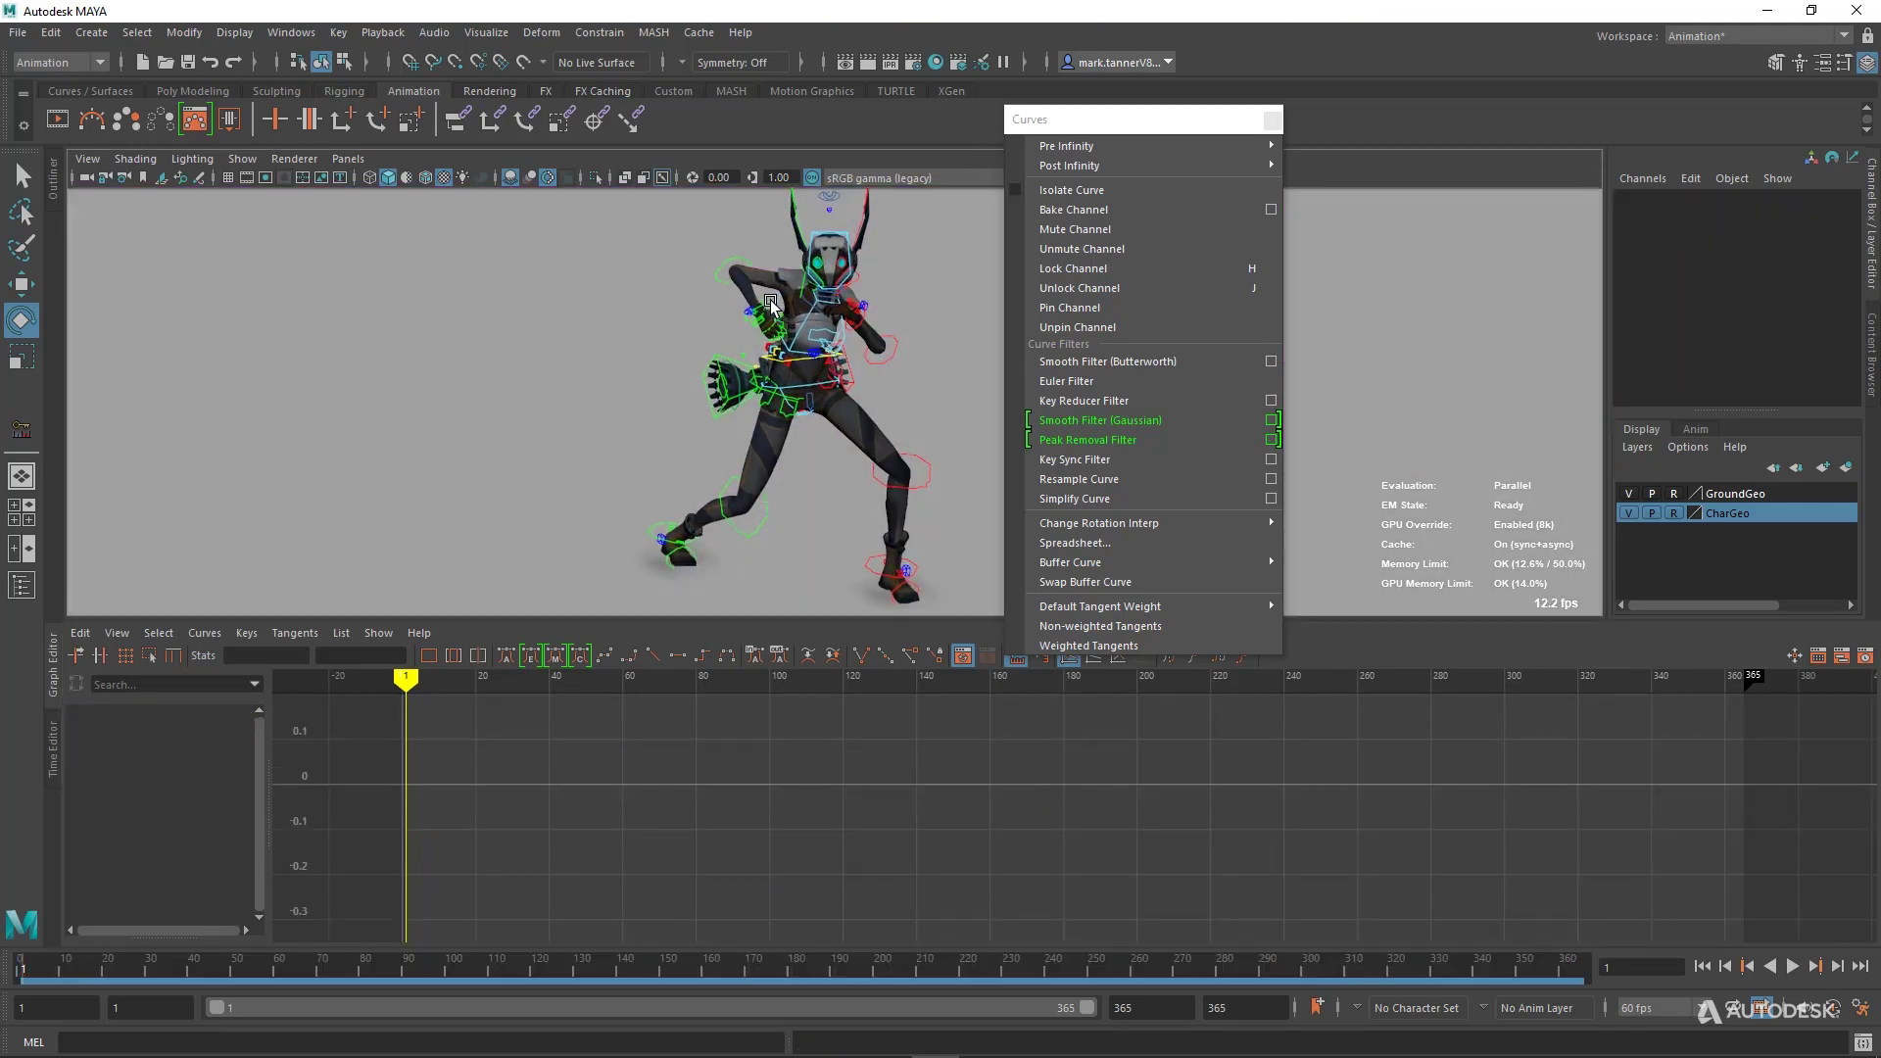
Select CTRL_FK_R_Wrist and CTRL_FK_L_Wrist and apply Peak Removal Filter to all their keys.
left_click(774, 308)
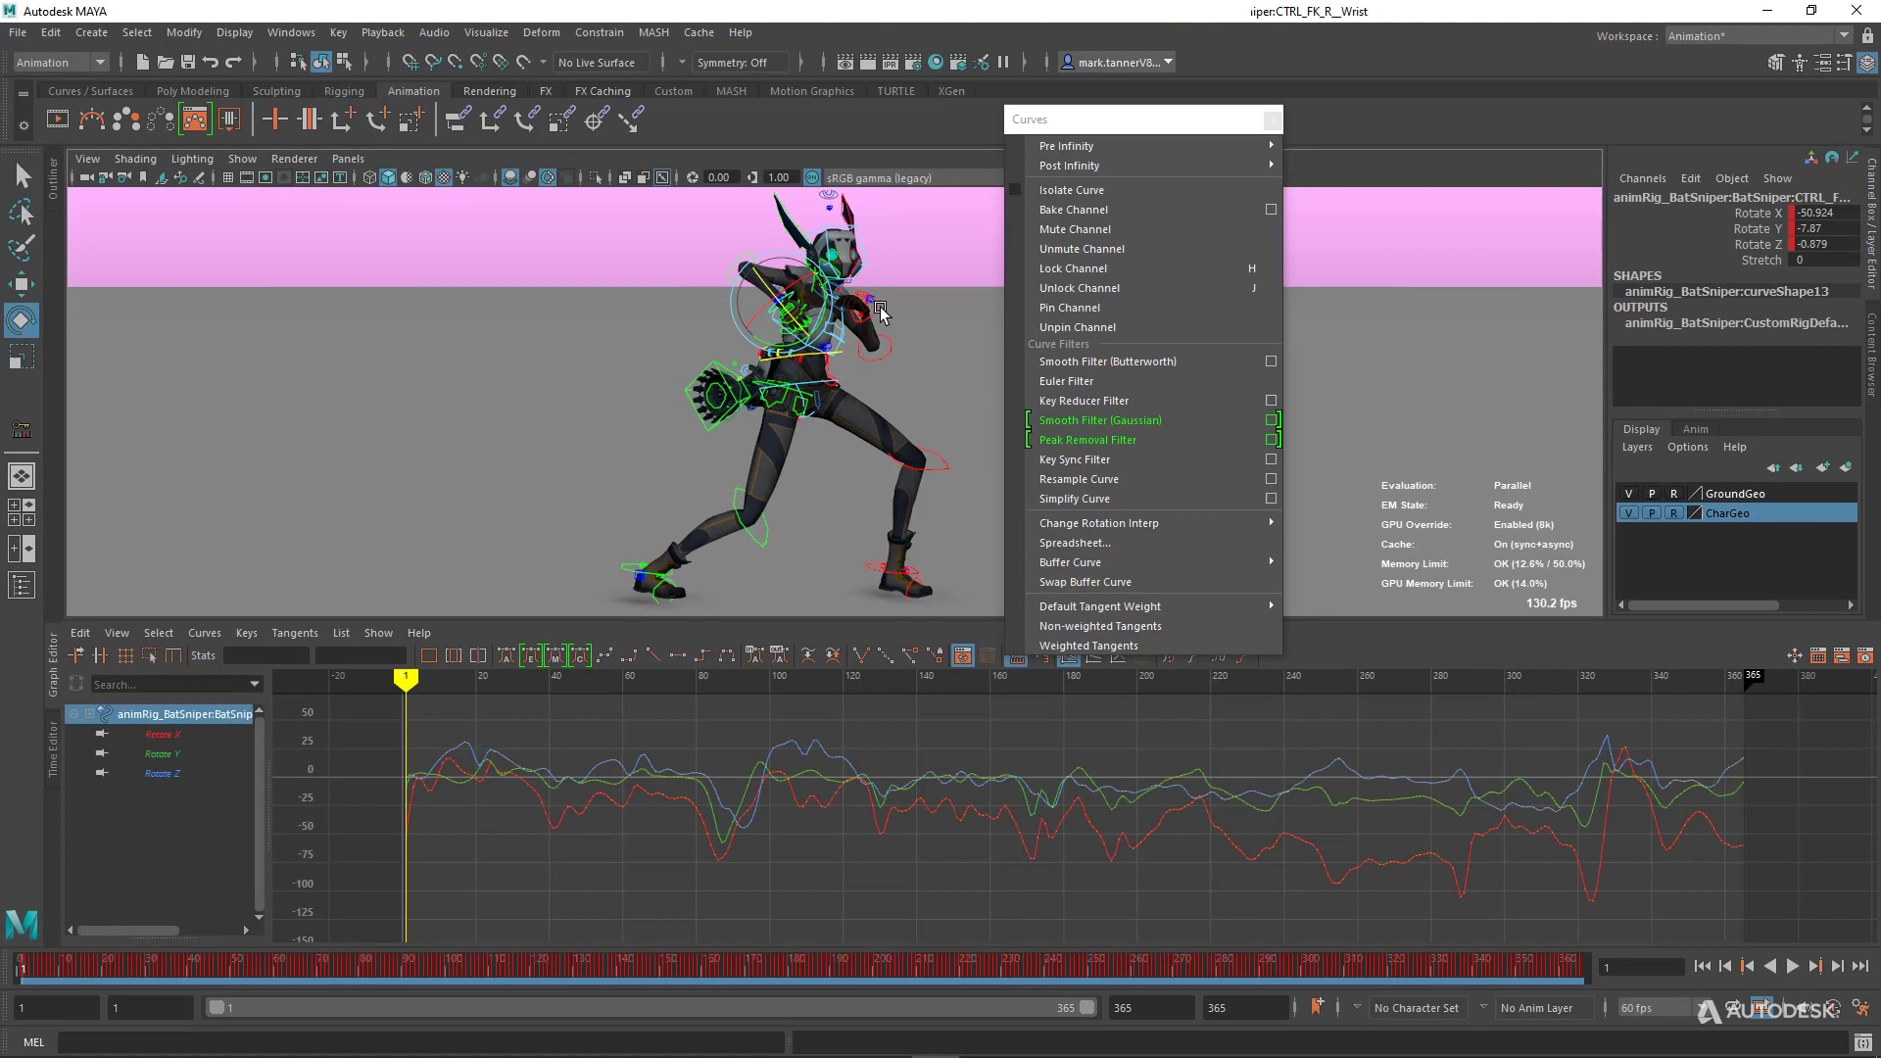
left_click(878, 311, "shift")
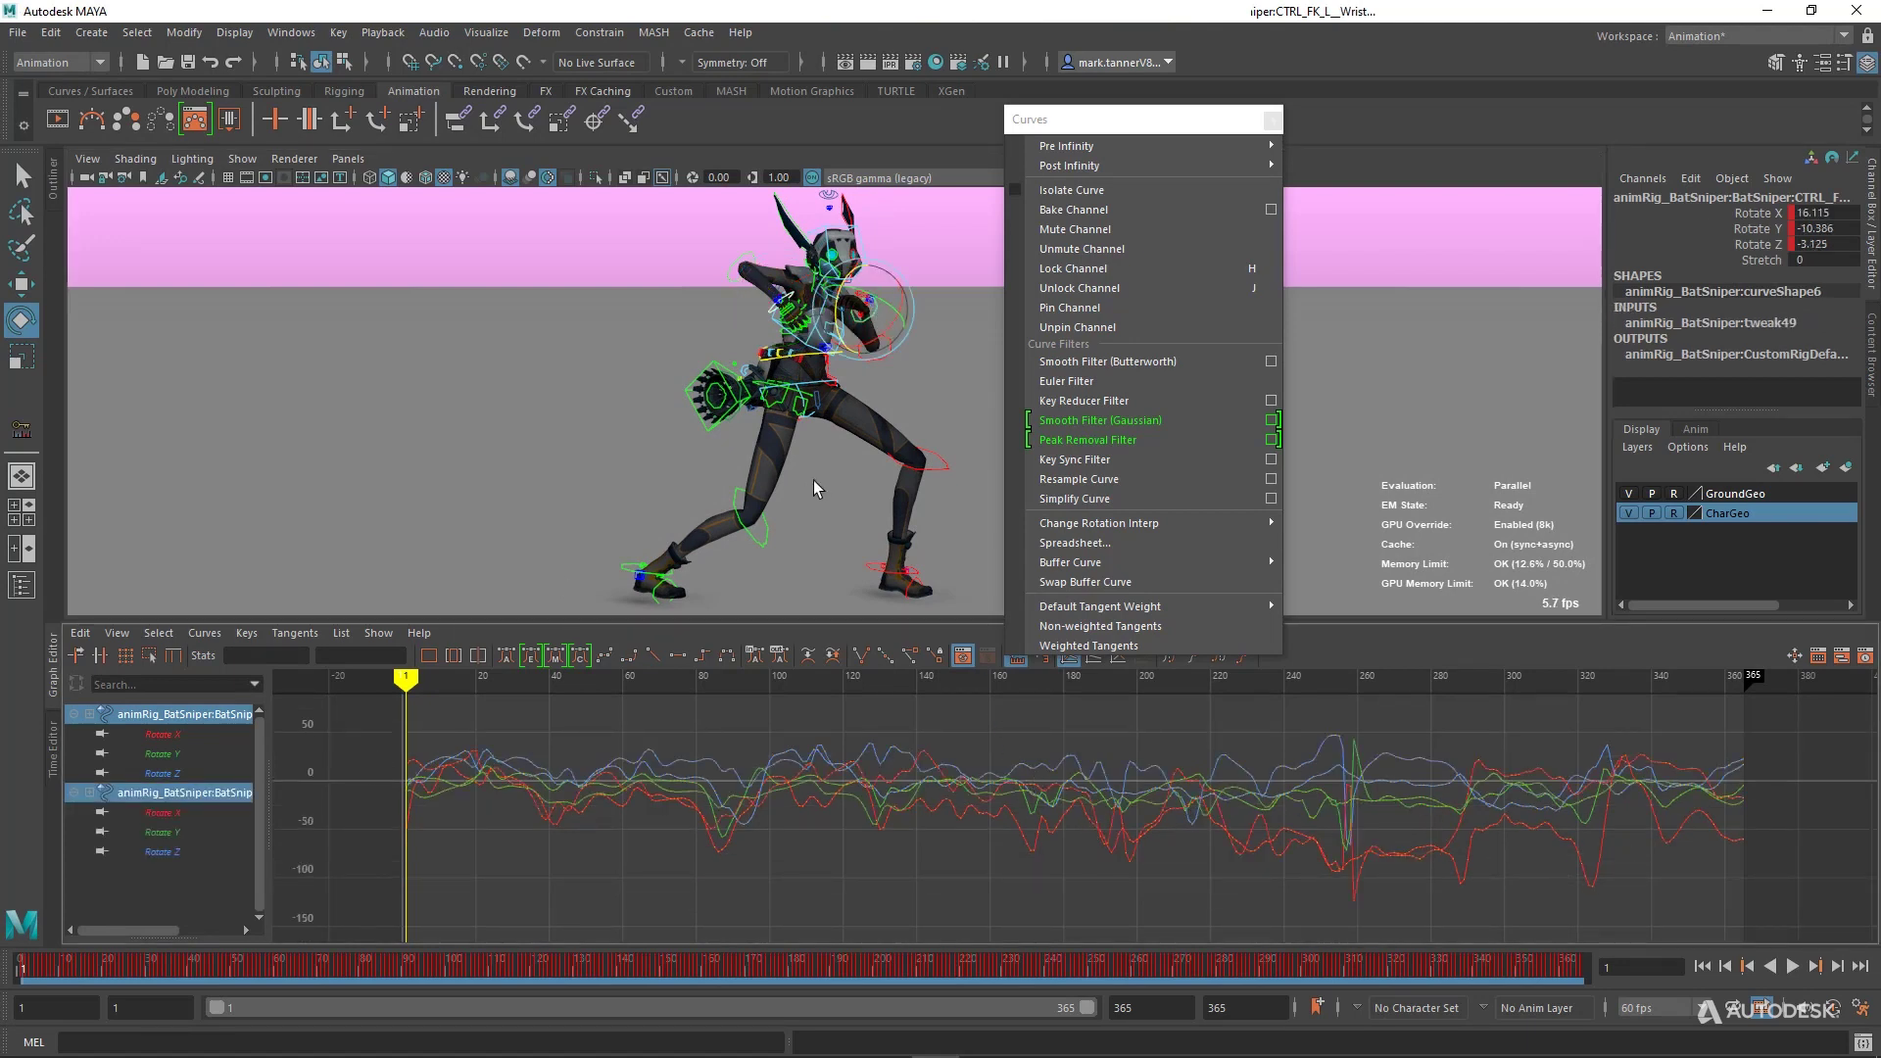
left_click_drag(385, 716, 1773, 965)
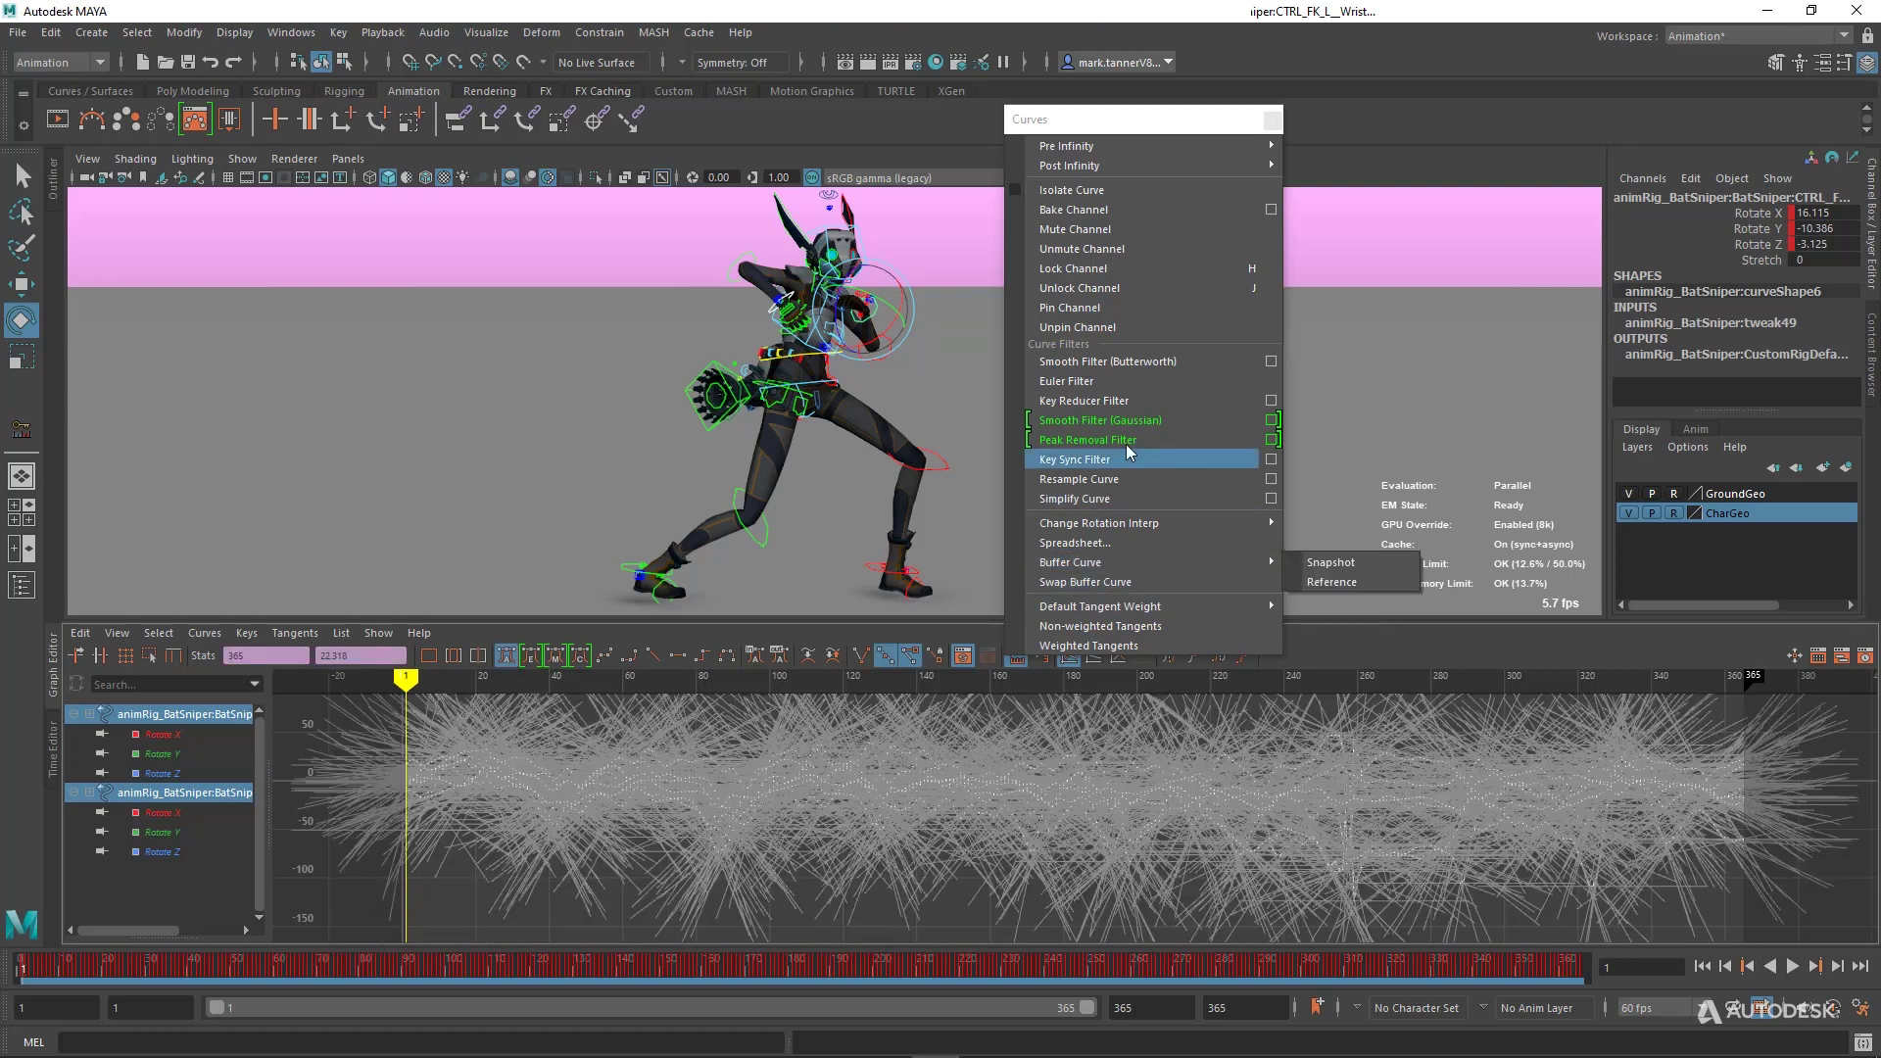
left_click(1115, 432)
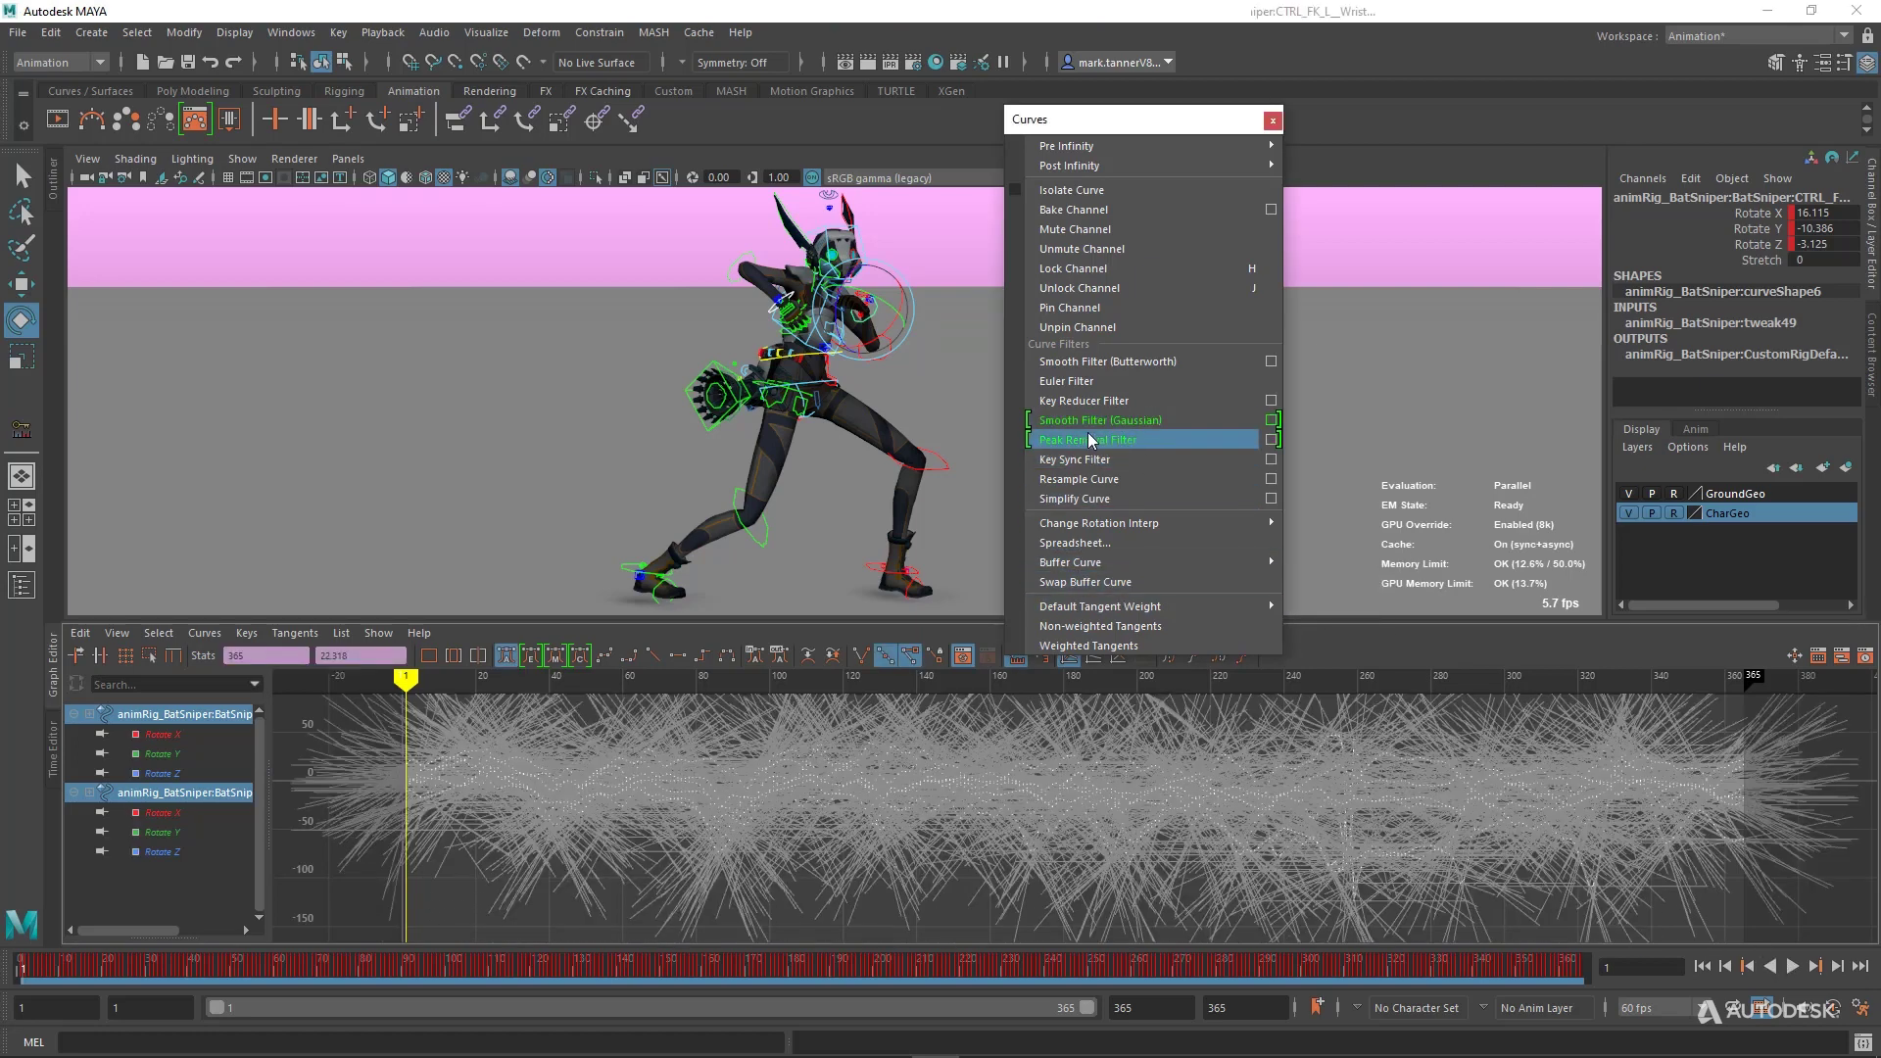
left_click(1091, 440)
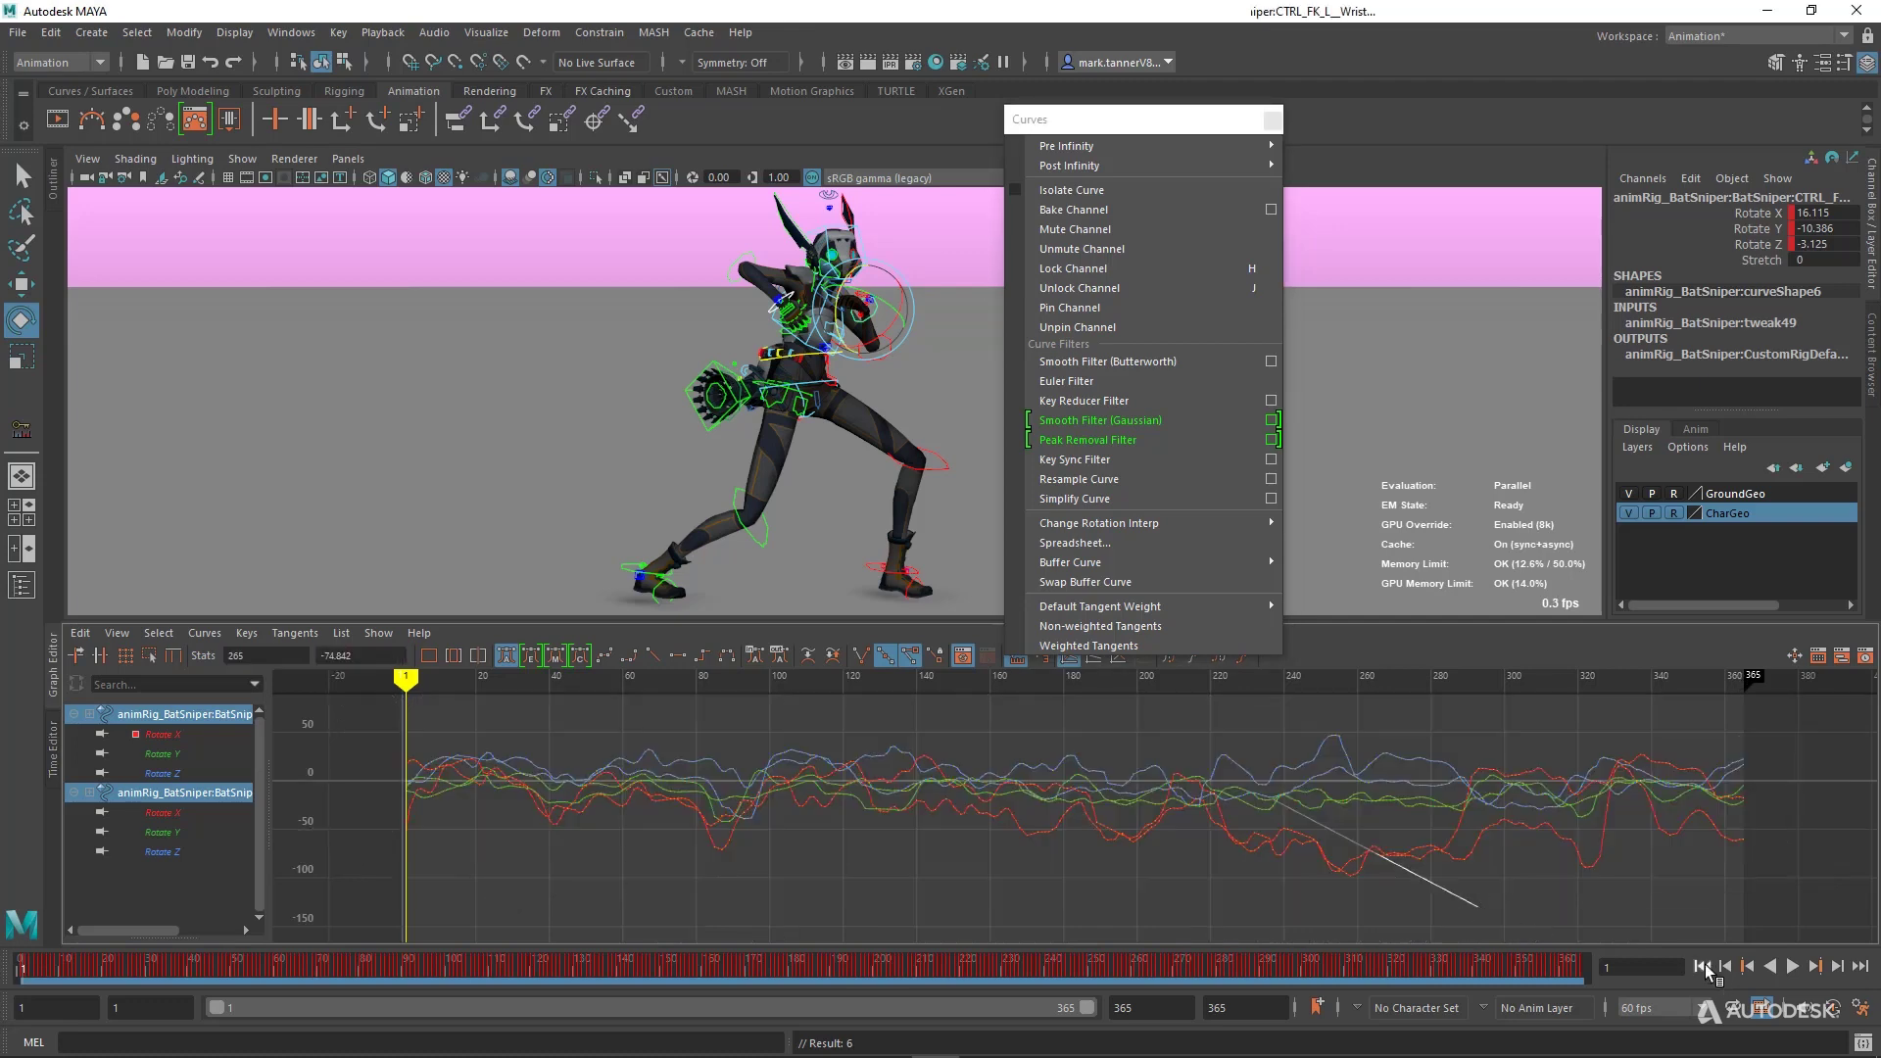
left_click(1791, 967)
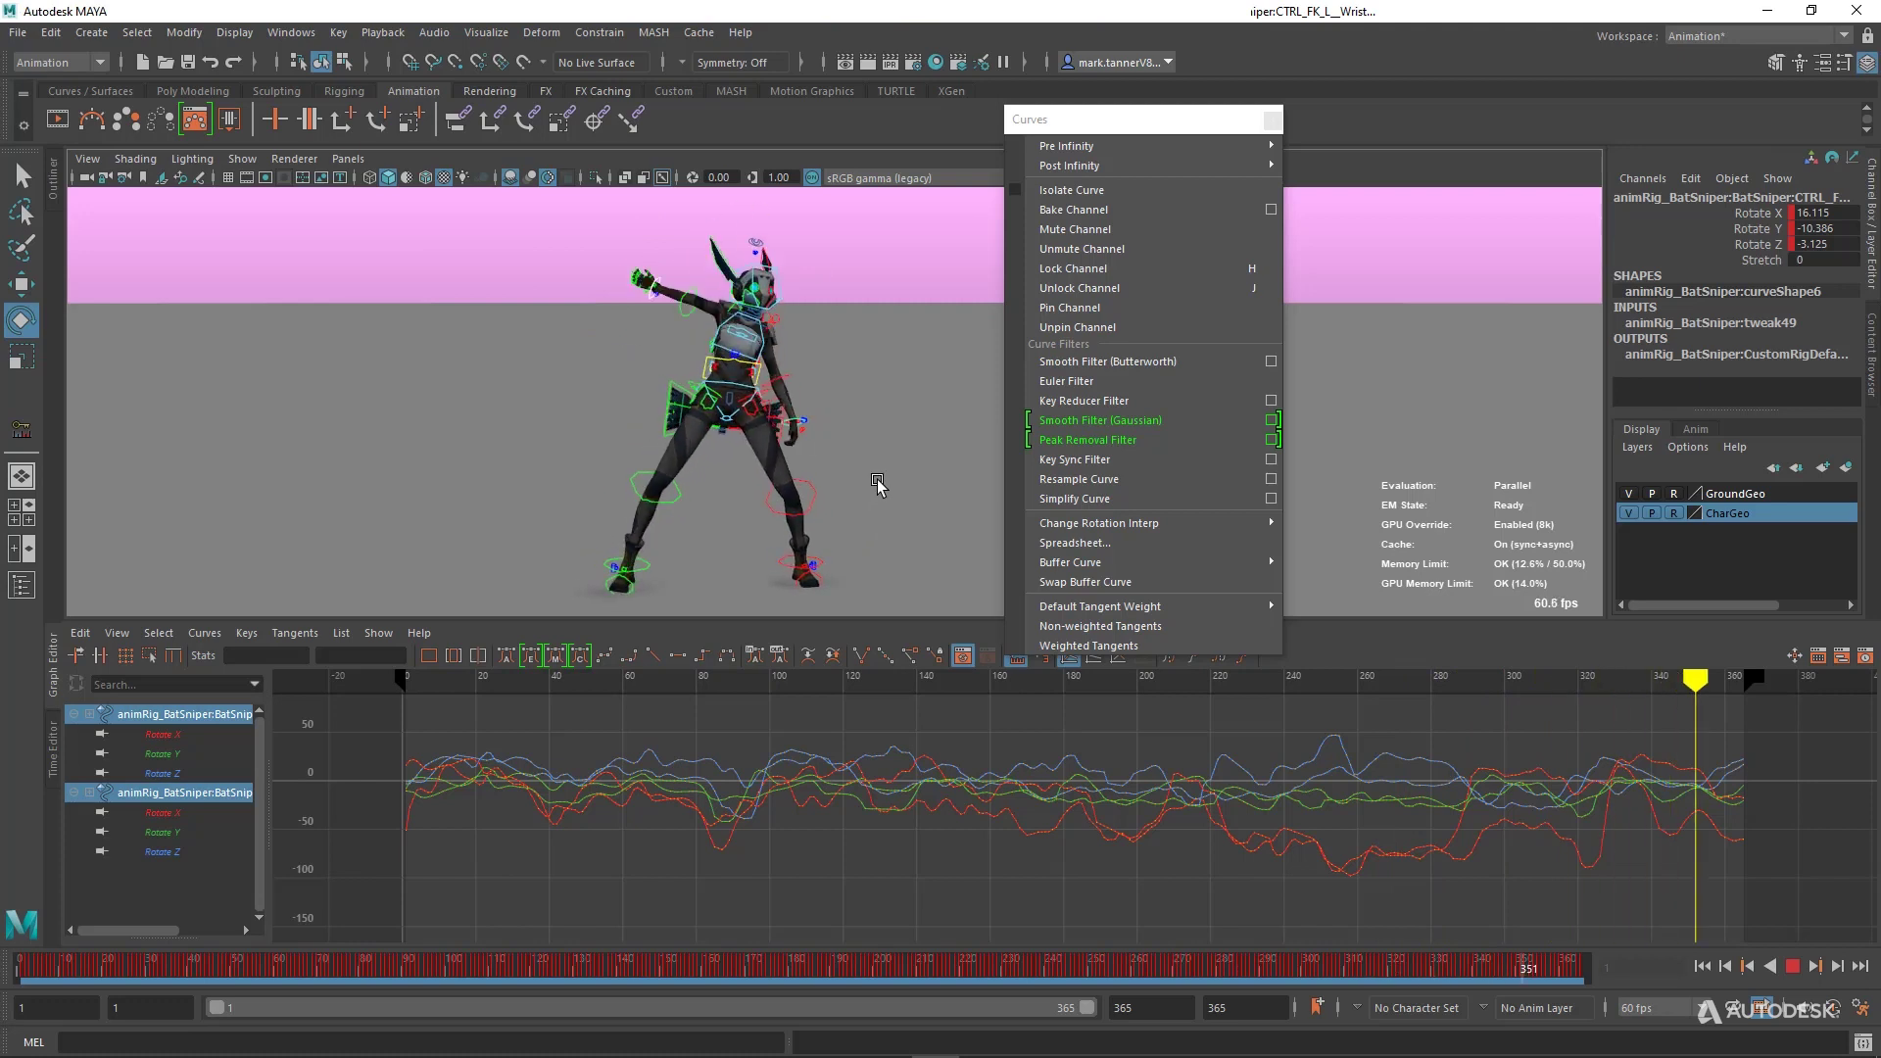
left_click(1792, 965)
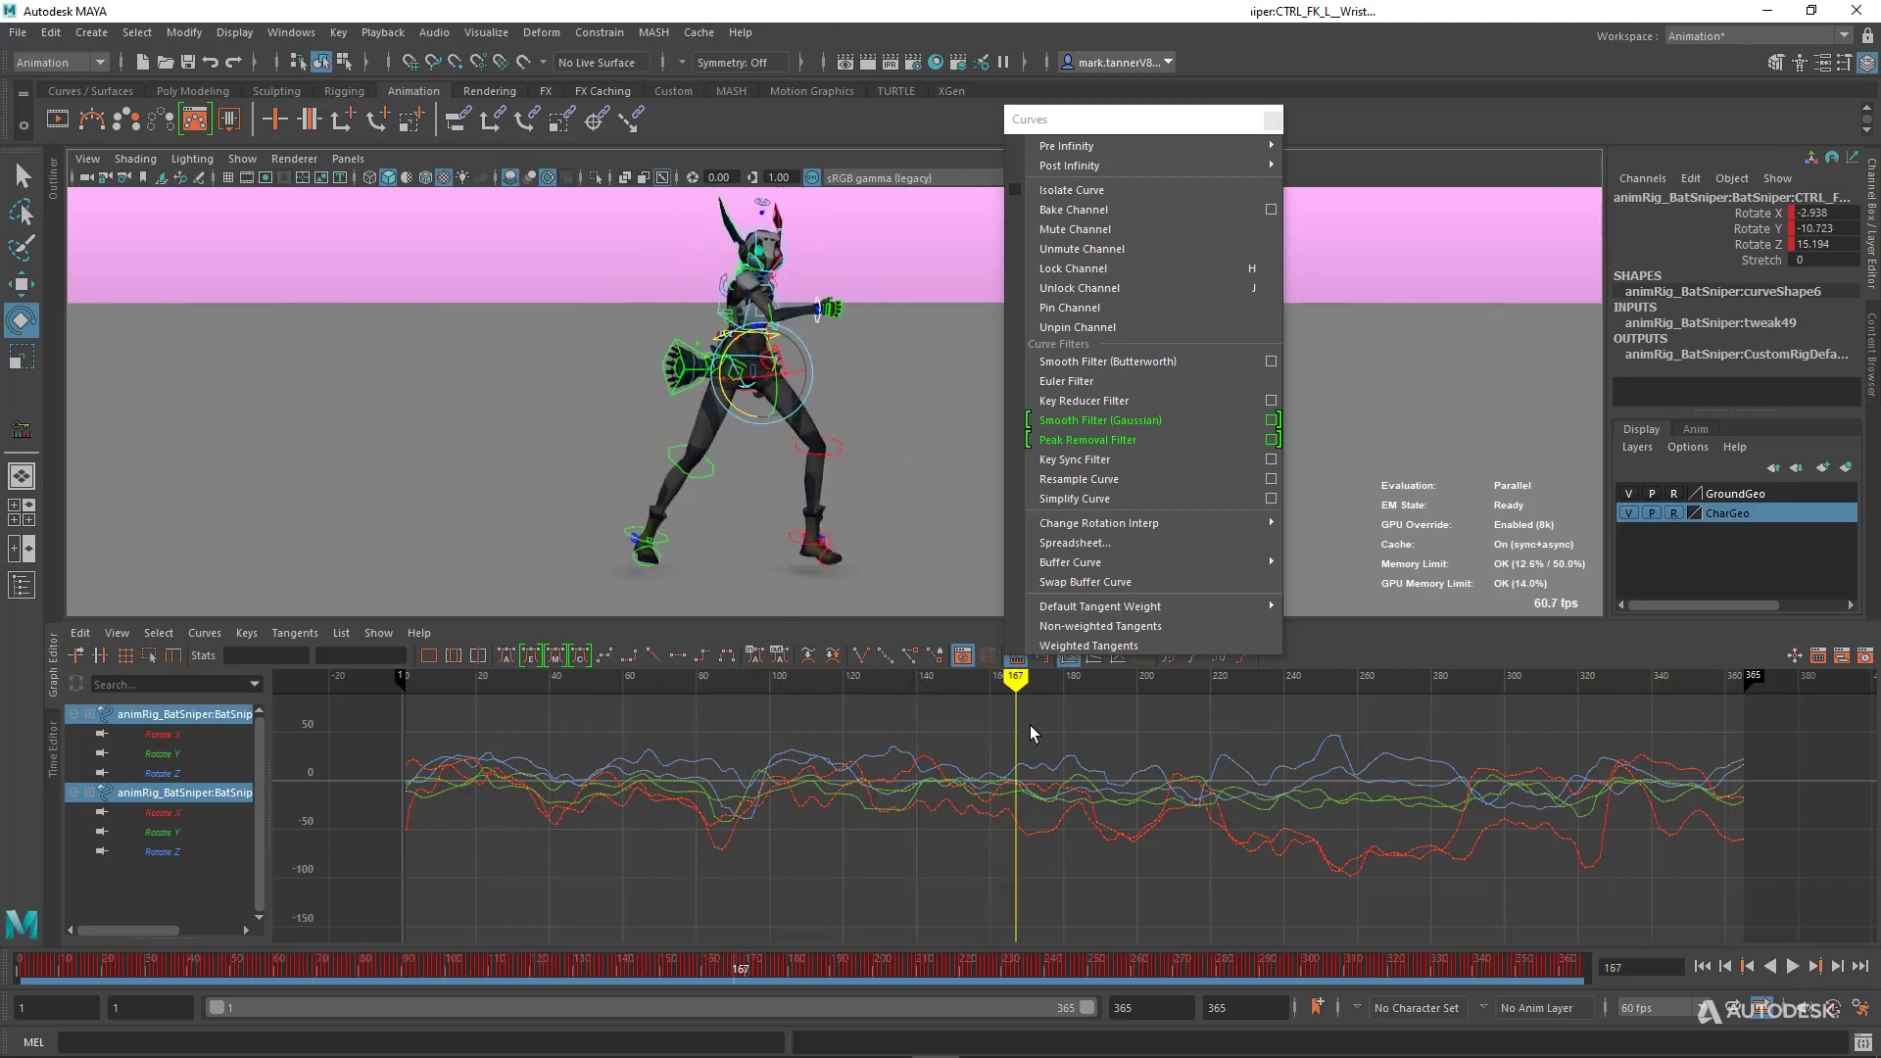
mouse_move(1016, 686)
left_mouse_down()
mouse_move(485, 720)
mouse_move(519, 717)
mouse_move(469, 713)
mouse_move(546, 712)
mouse_move(399, 705)
left_mouse_up()
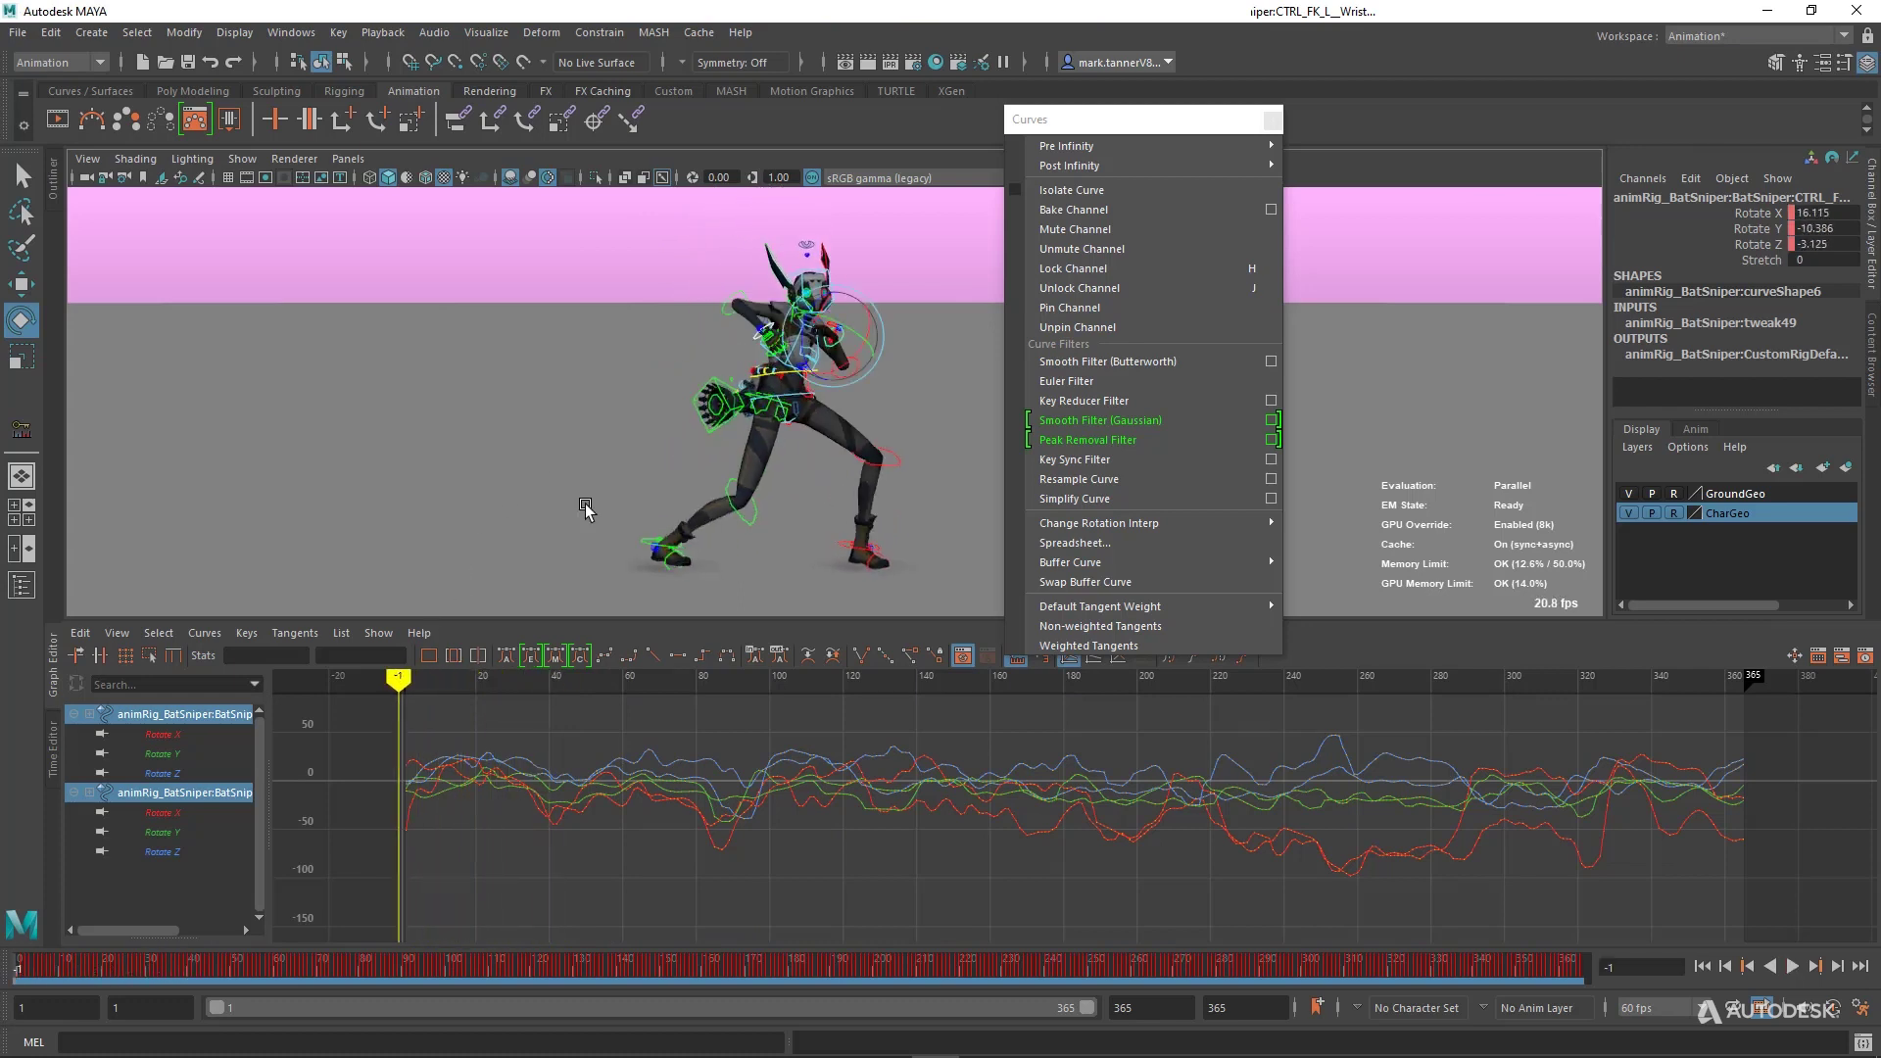
Select CTRL_FK_R_Knee, go to frame 10, frame its Rotate Y keys, and select frames 6–13 and 23–29.
left_click(740, 524)
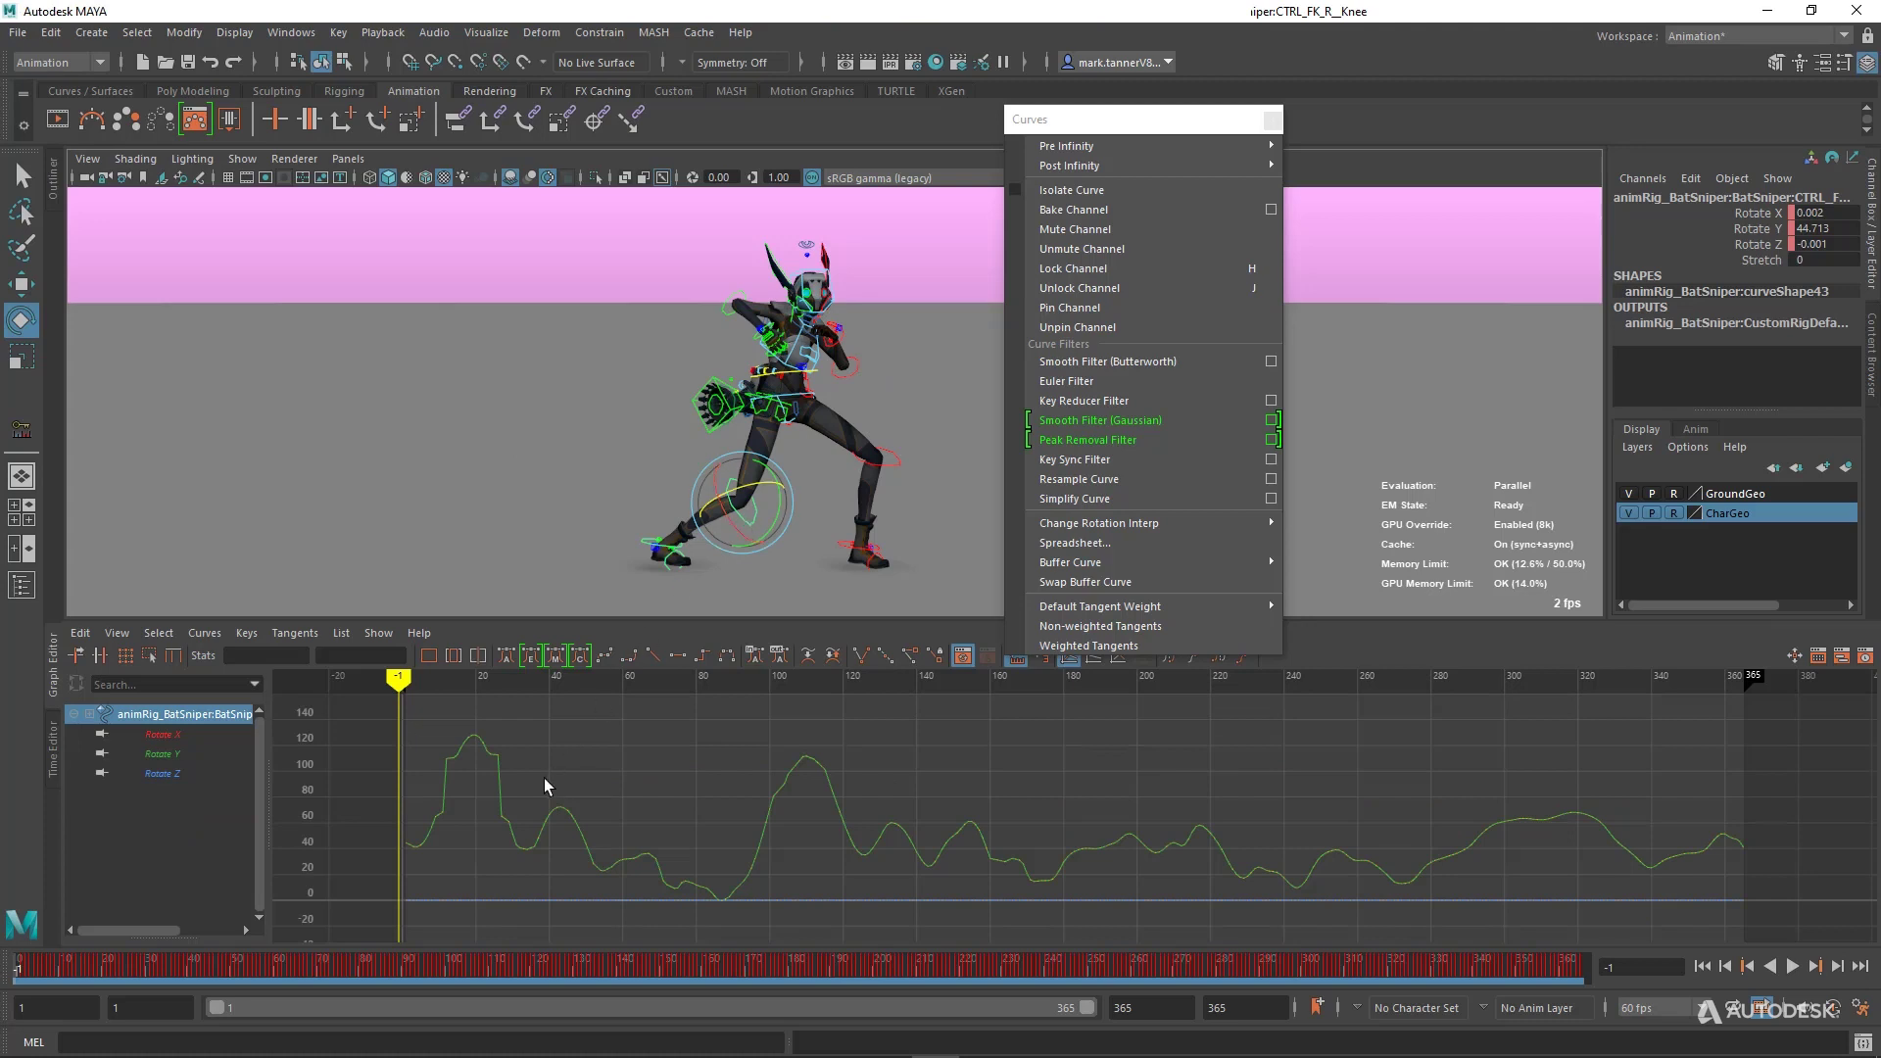
left_click_drag(399, 676, 439, 676)
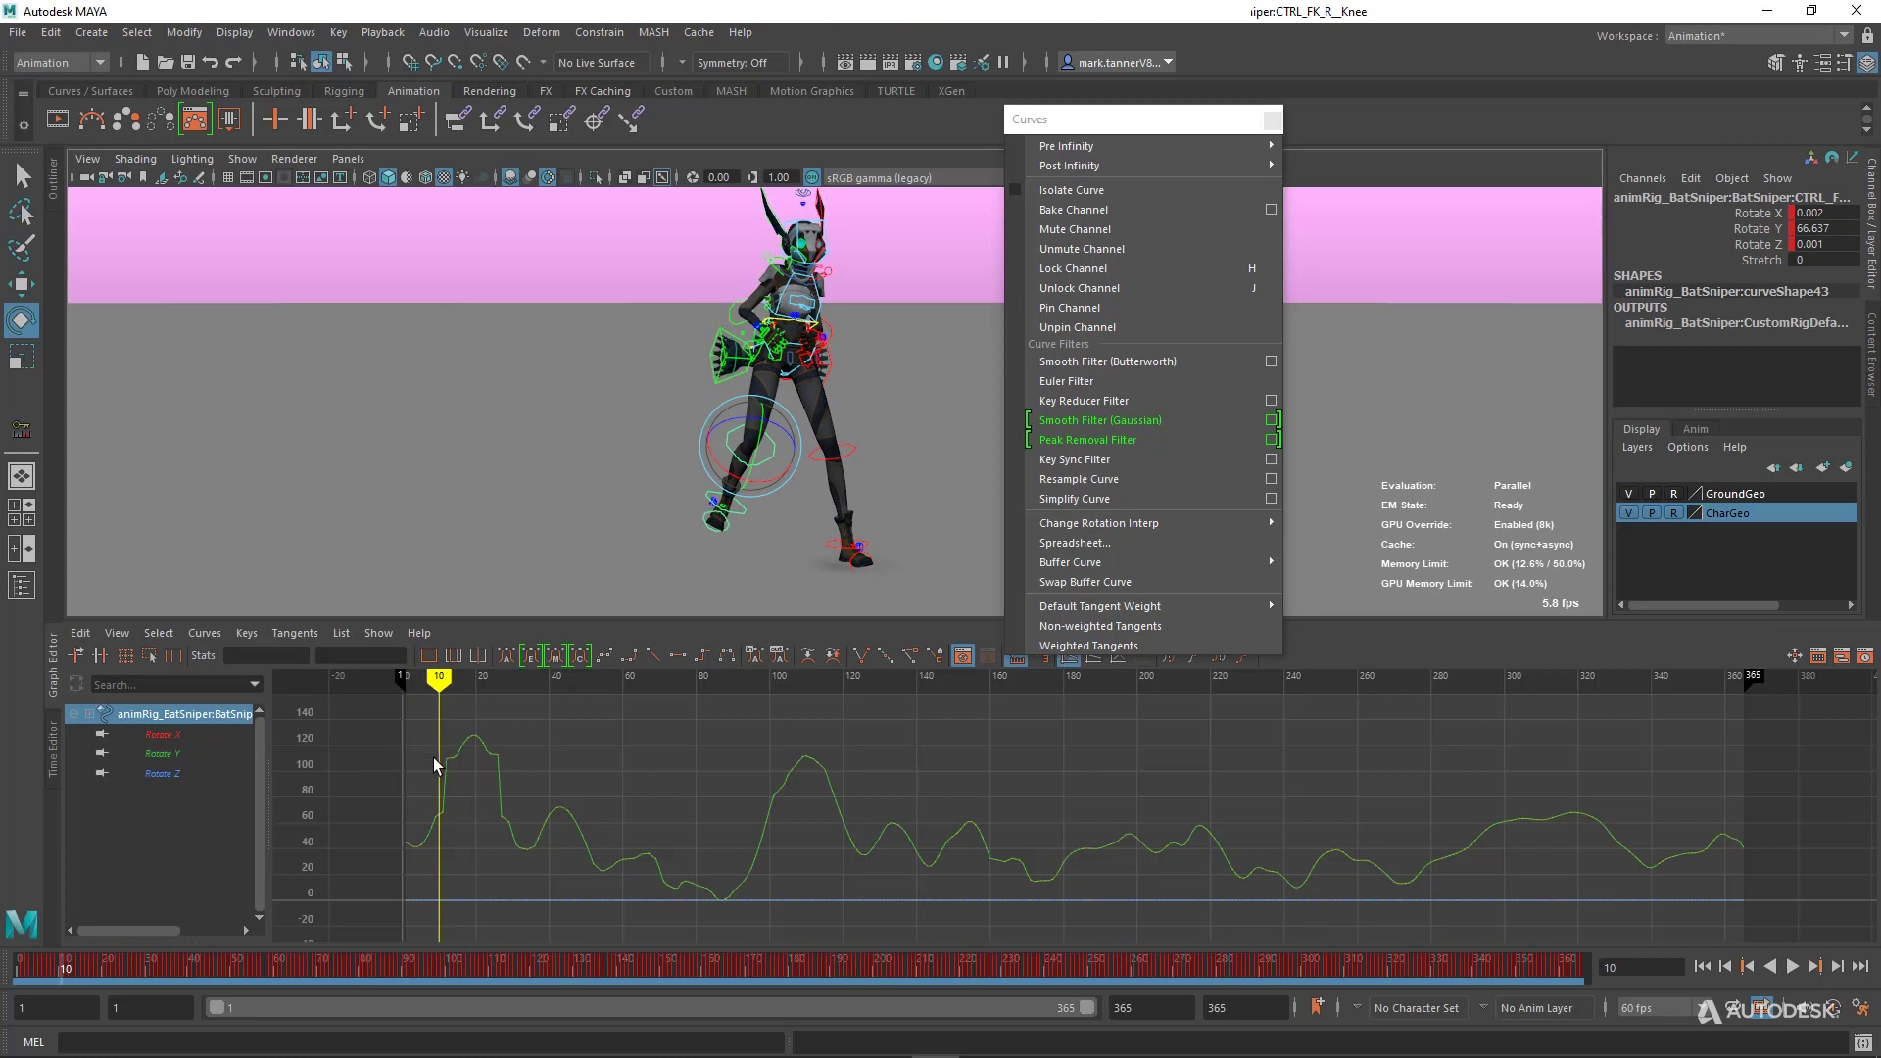
left_click_drag(393, 710, 587, 891)
key("f")
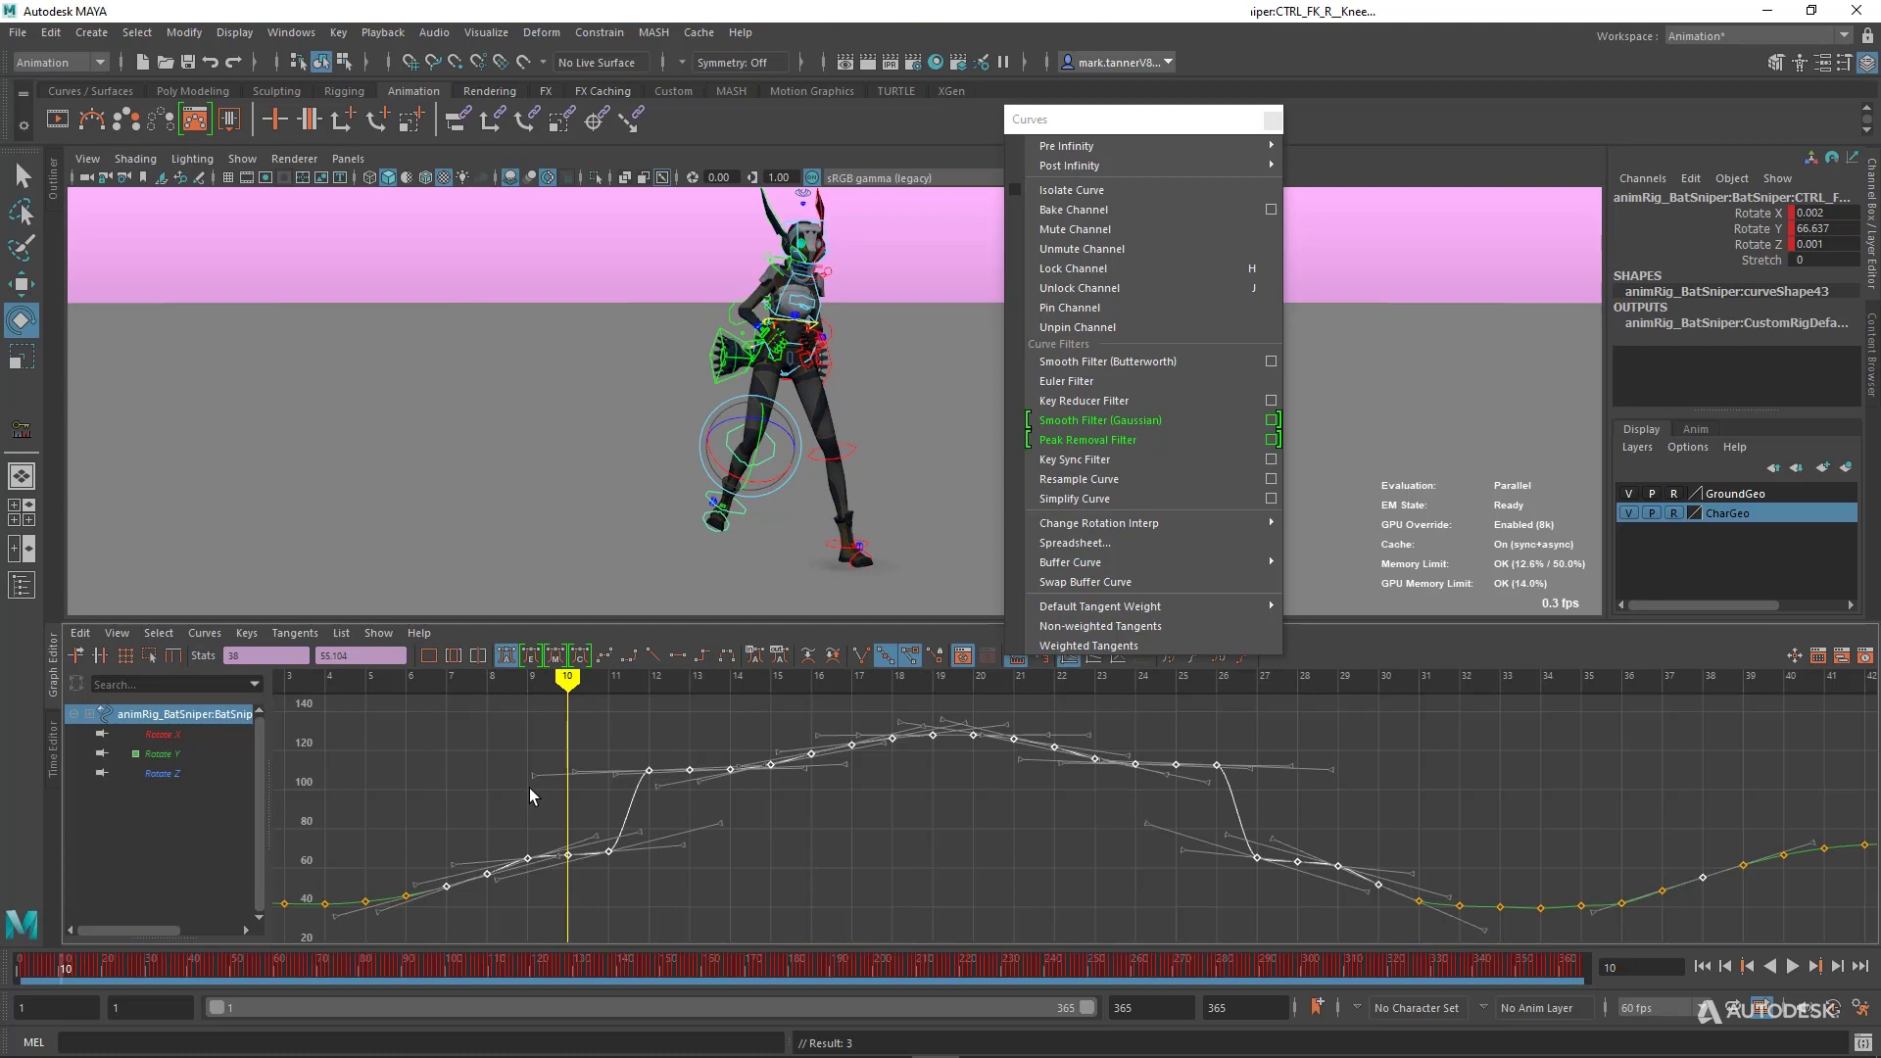
left_click(729, 865)
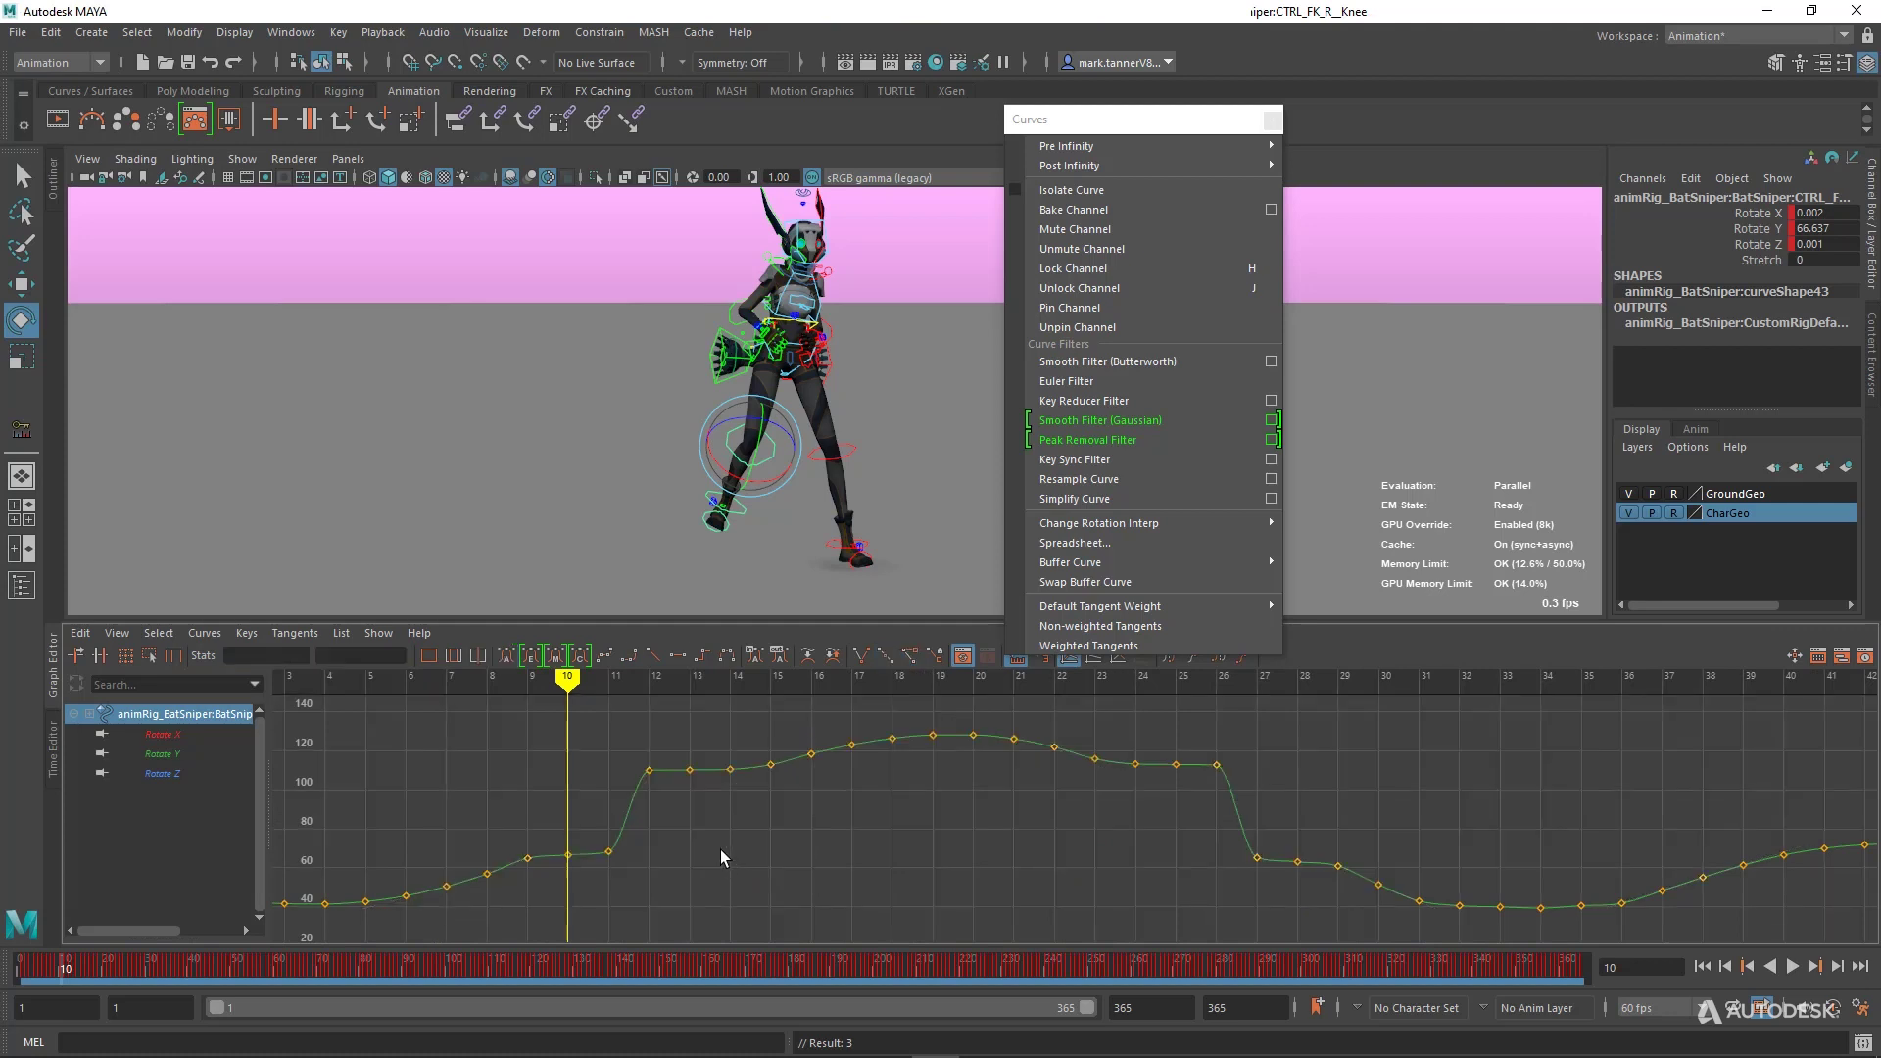
left_click_drag(529, 774, 782, 928)
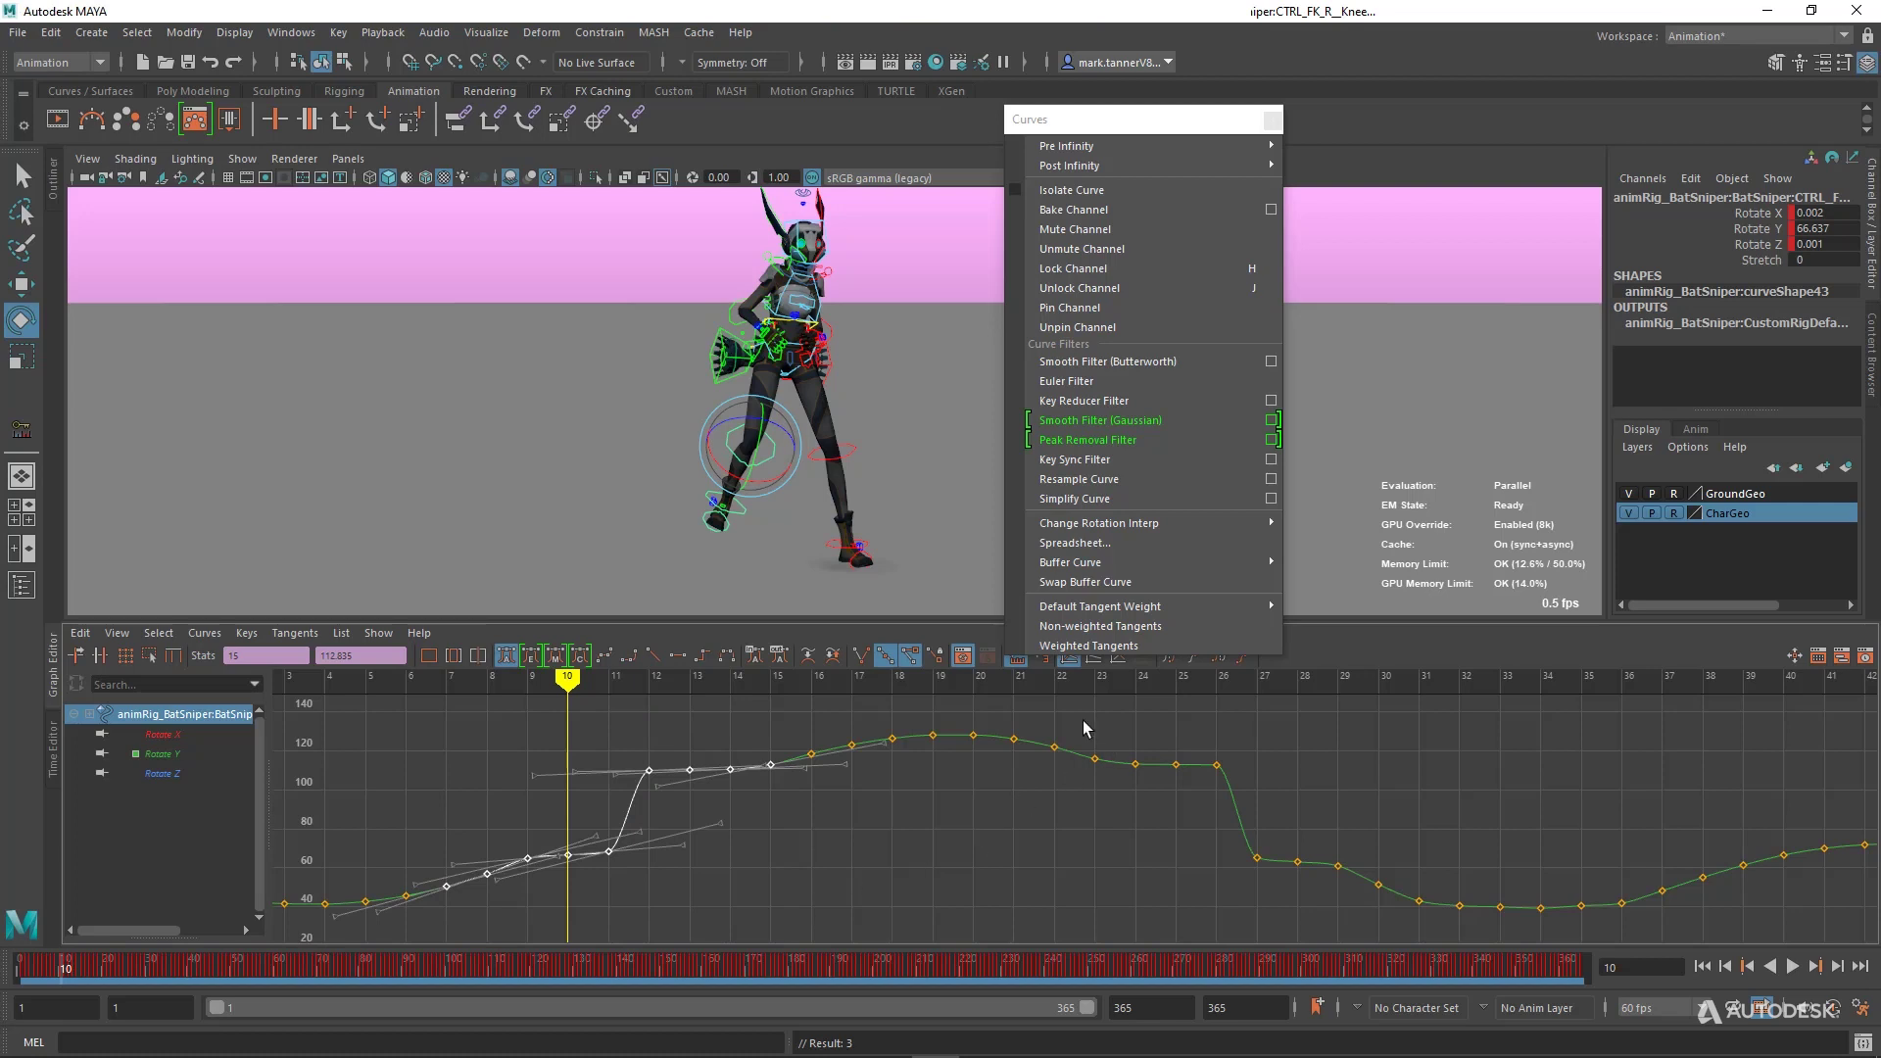
left_click_drag(1083, 720, 1362, 916, "shift")
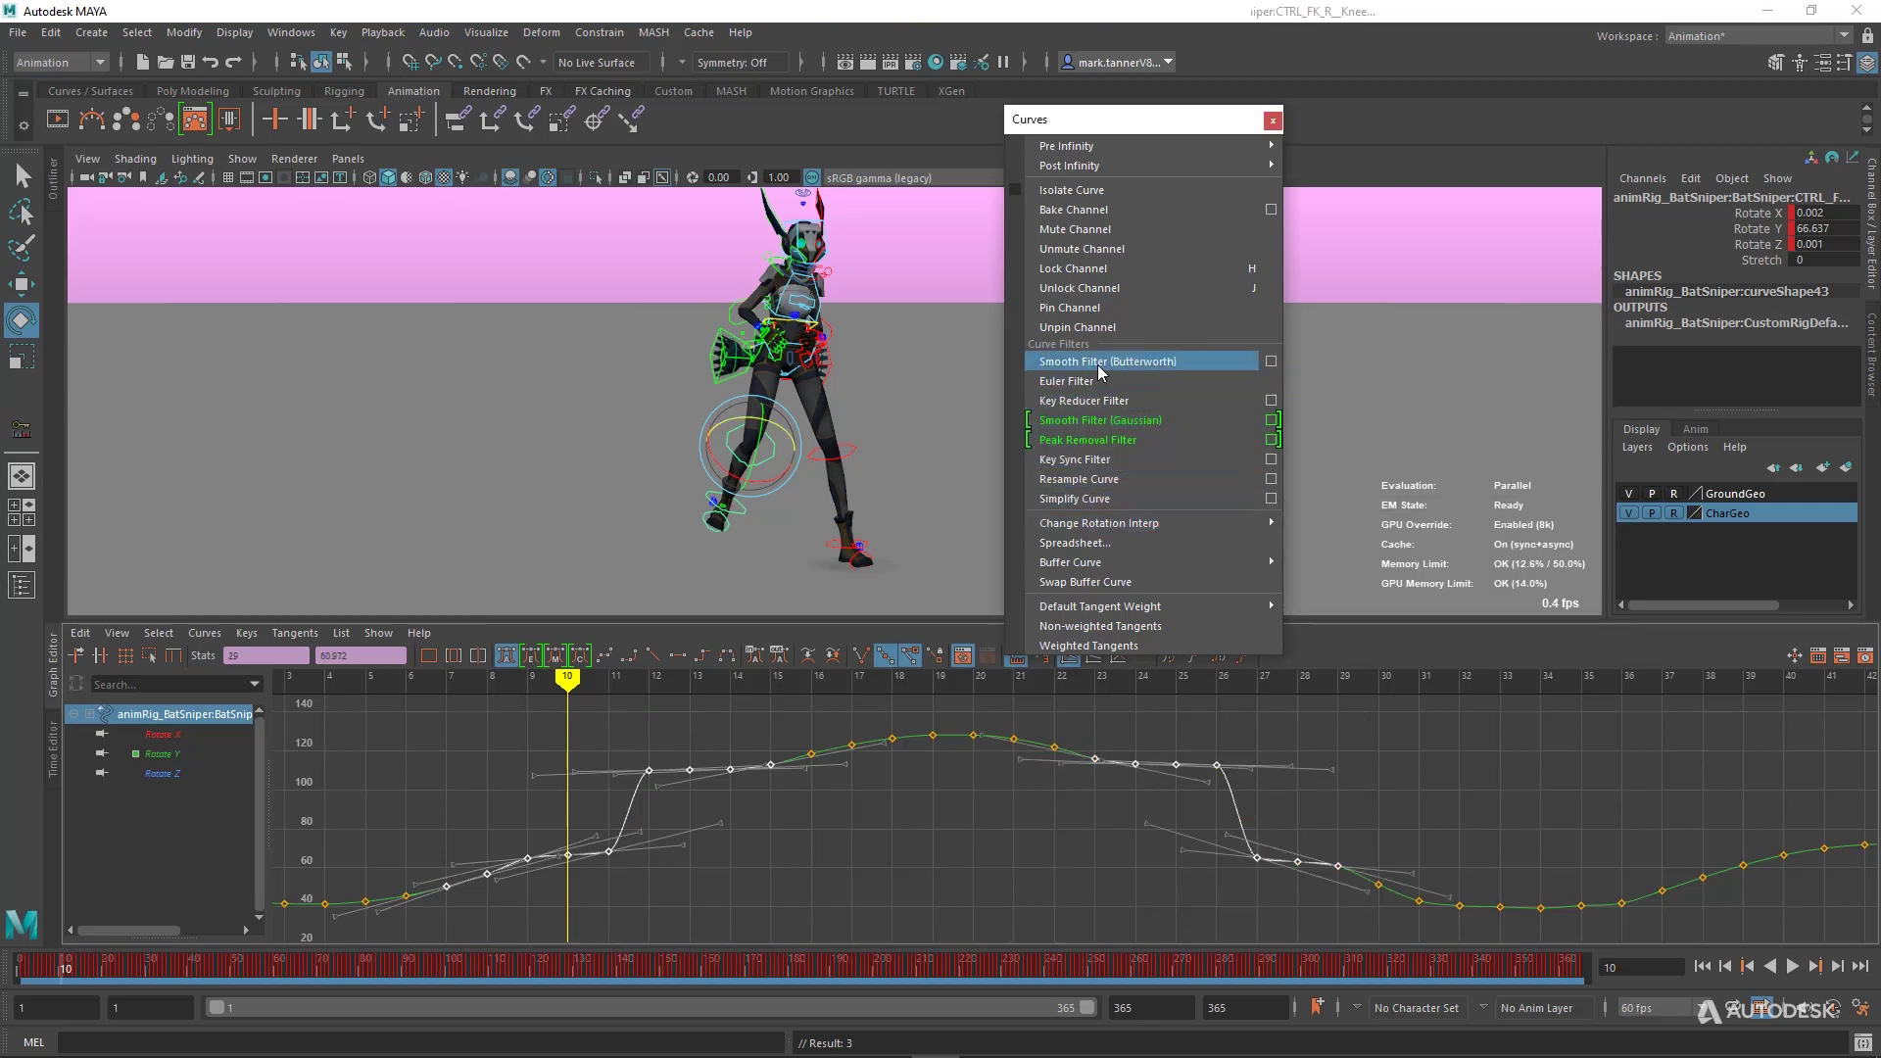
Apply Smooth Filter (Gaussian) with Filter Width 1 to the selected knee keys.
left_click(1272, 420)
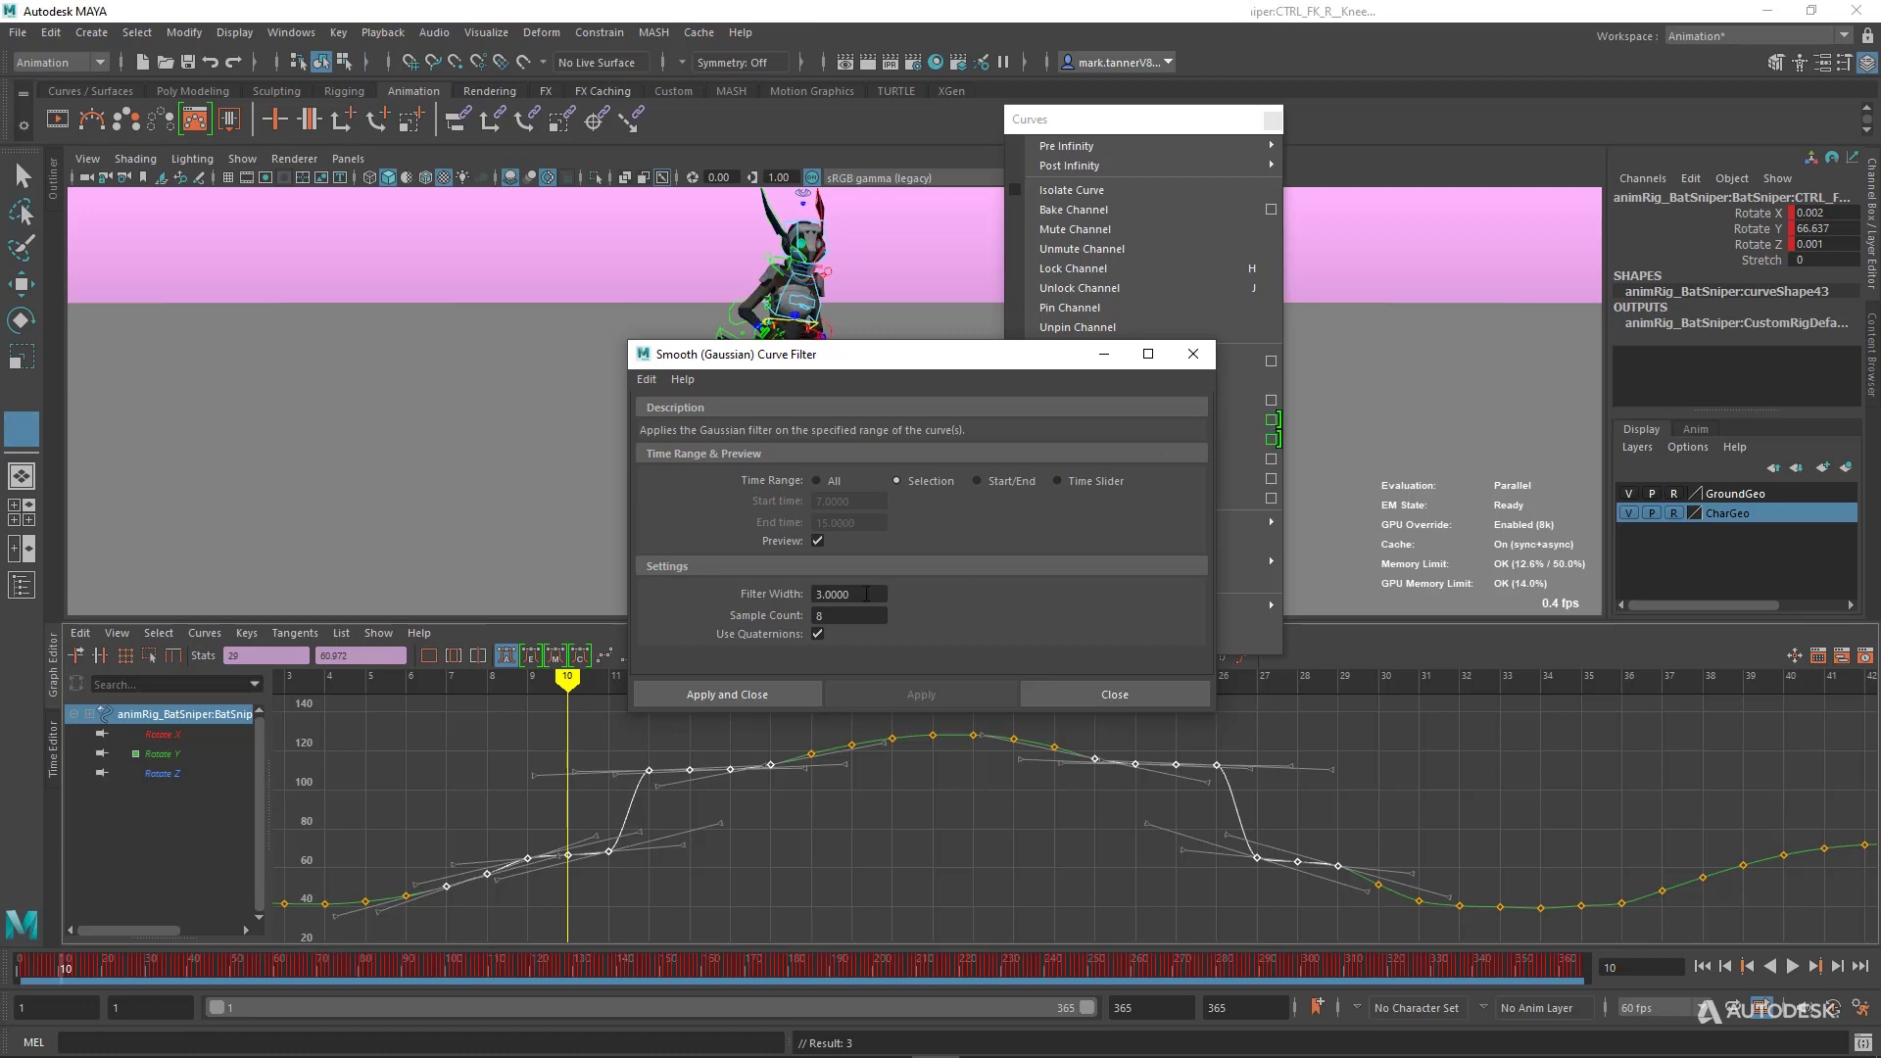
double_click(866, 594)
type("10")
left_click(768, 686)
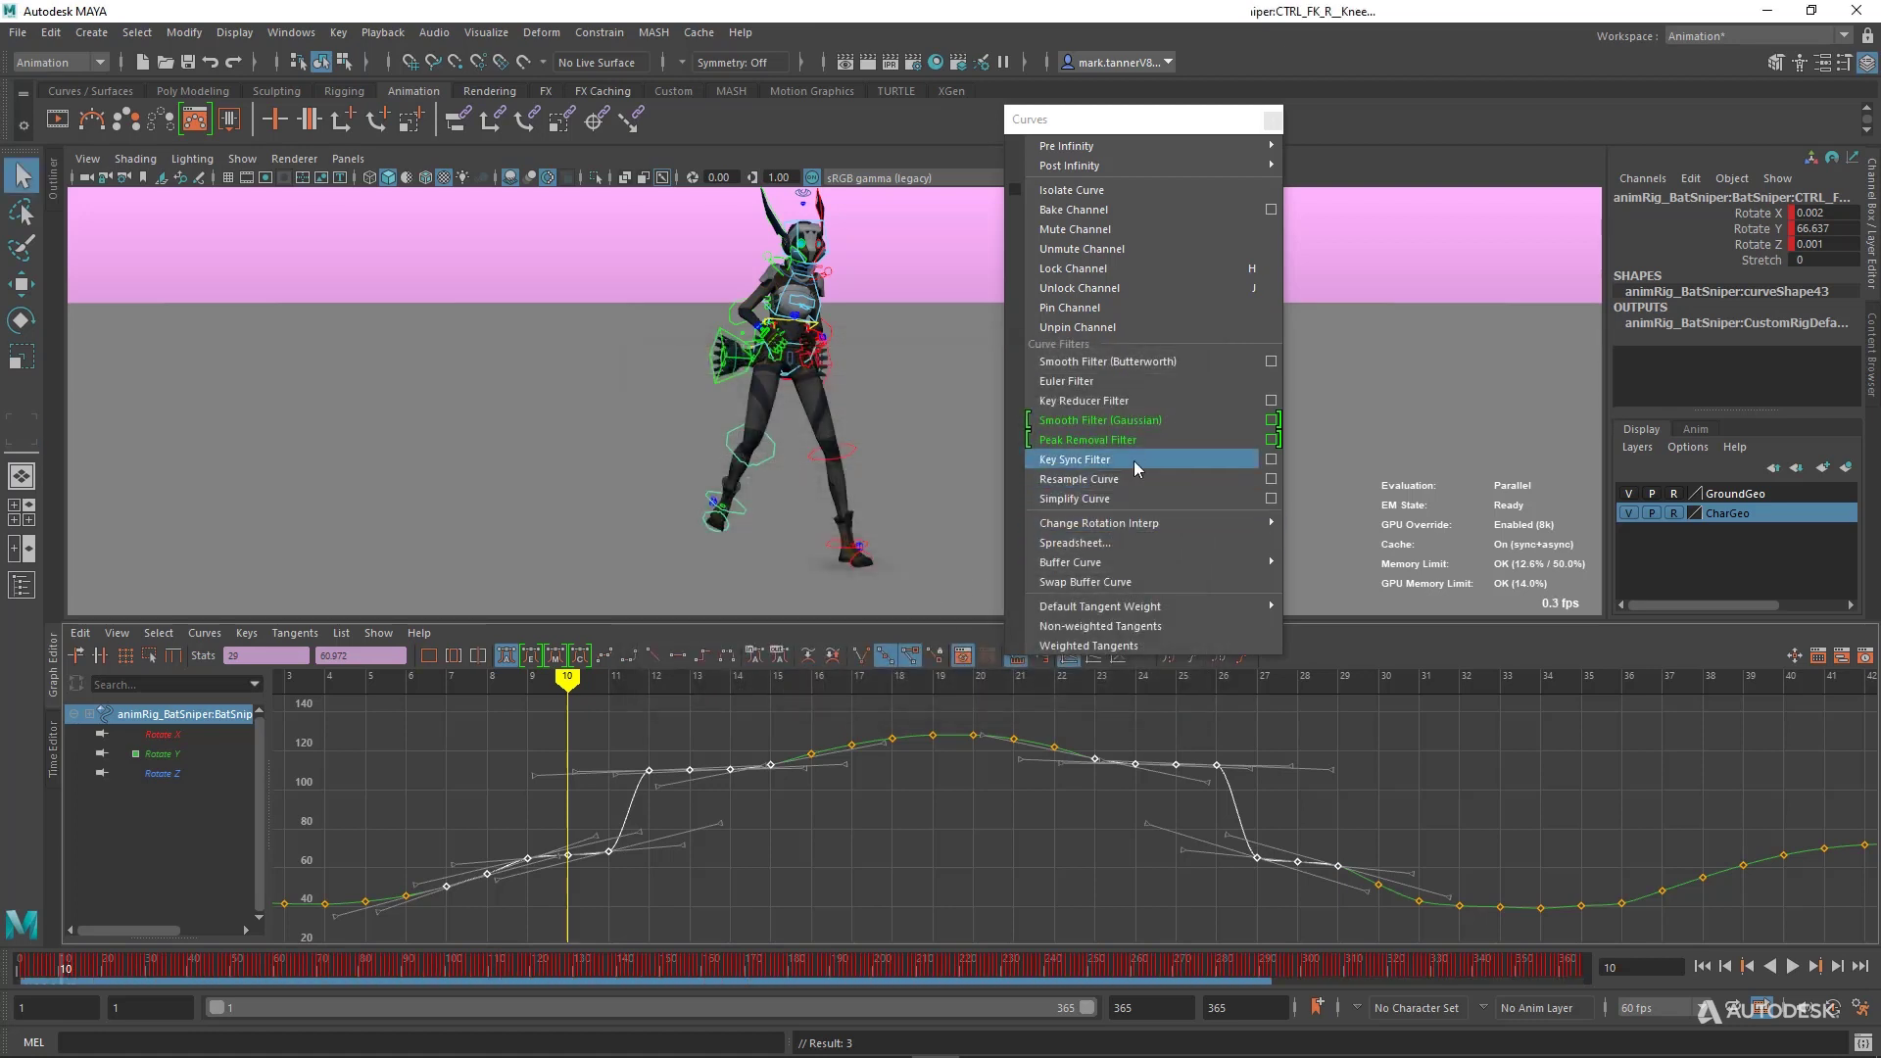
Delete the keys at frames 10–14 and 24–28, then Butterworth-smooth the keys from frames 6–33.
left_click(723, 683)
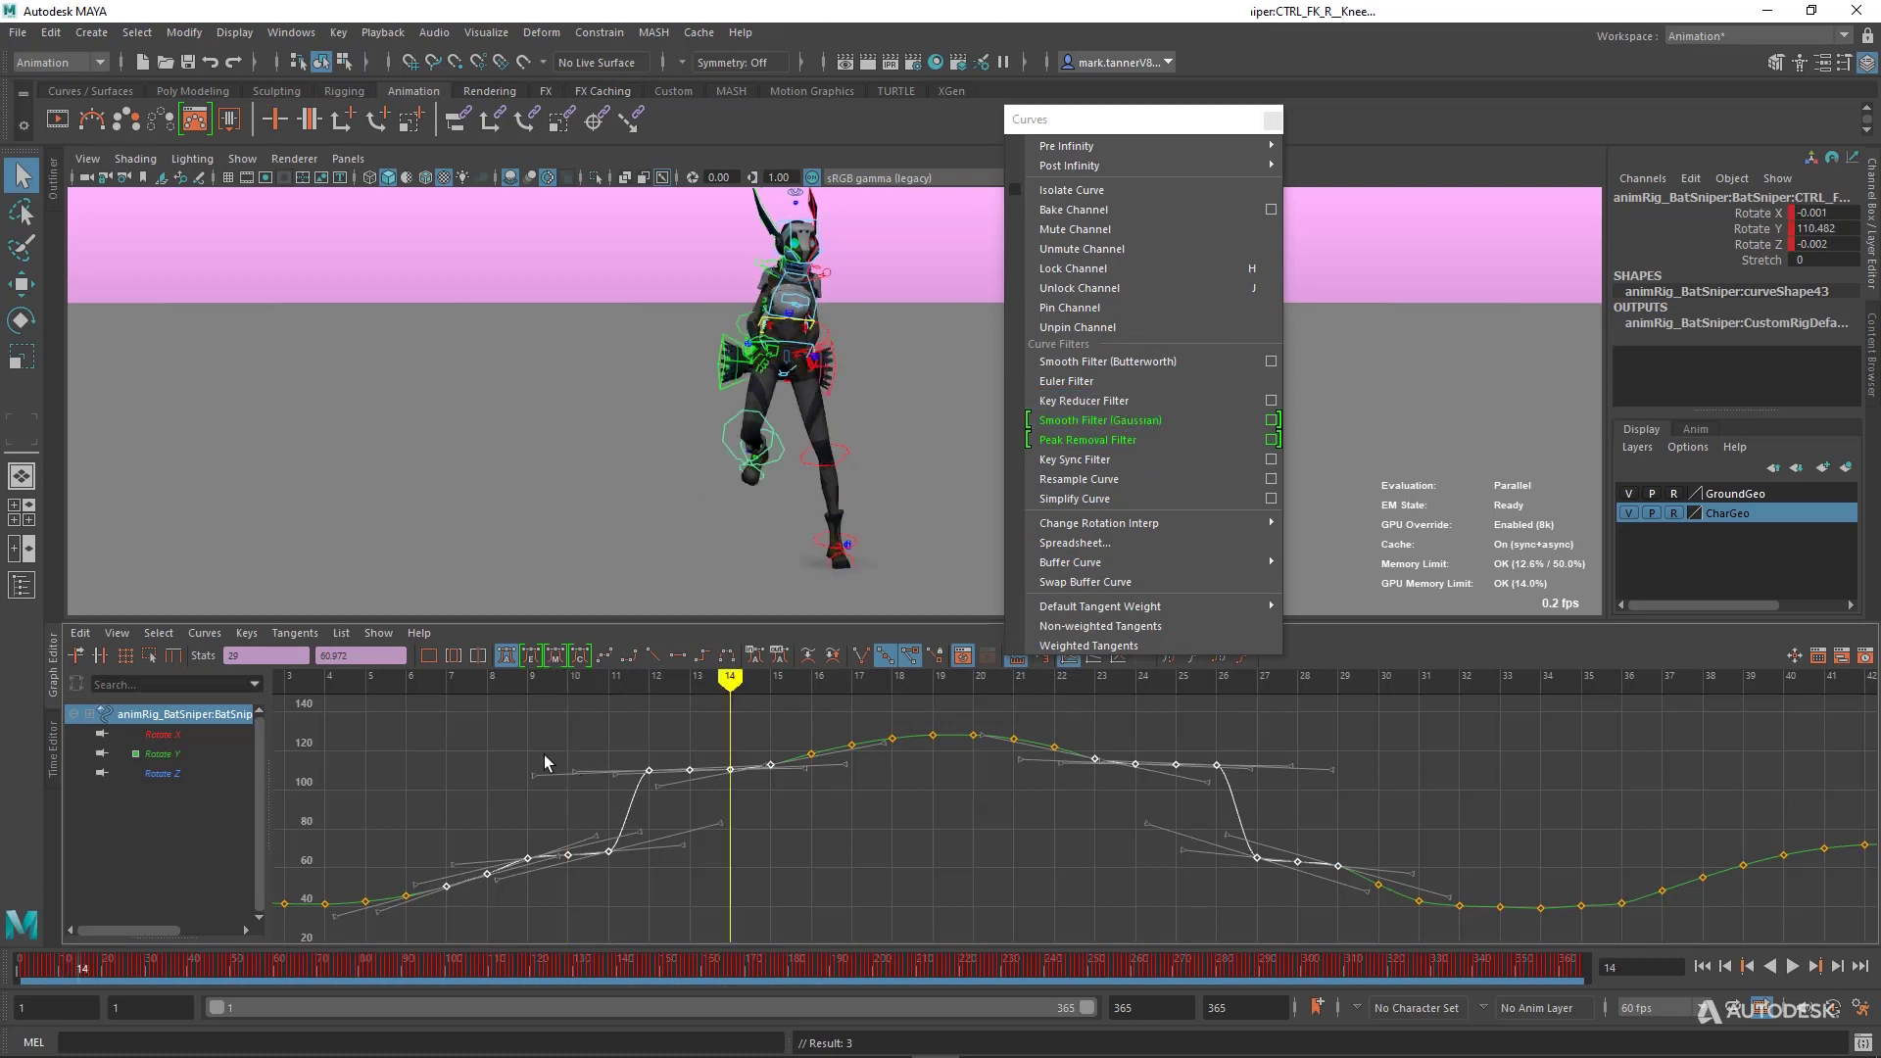
left_click(562, 744)
left_click_drag(694, 844, 754, 883)
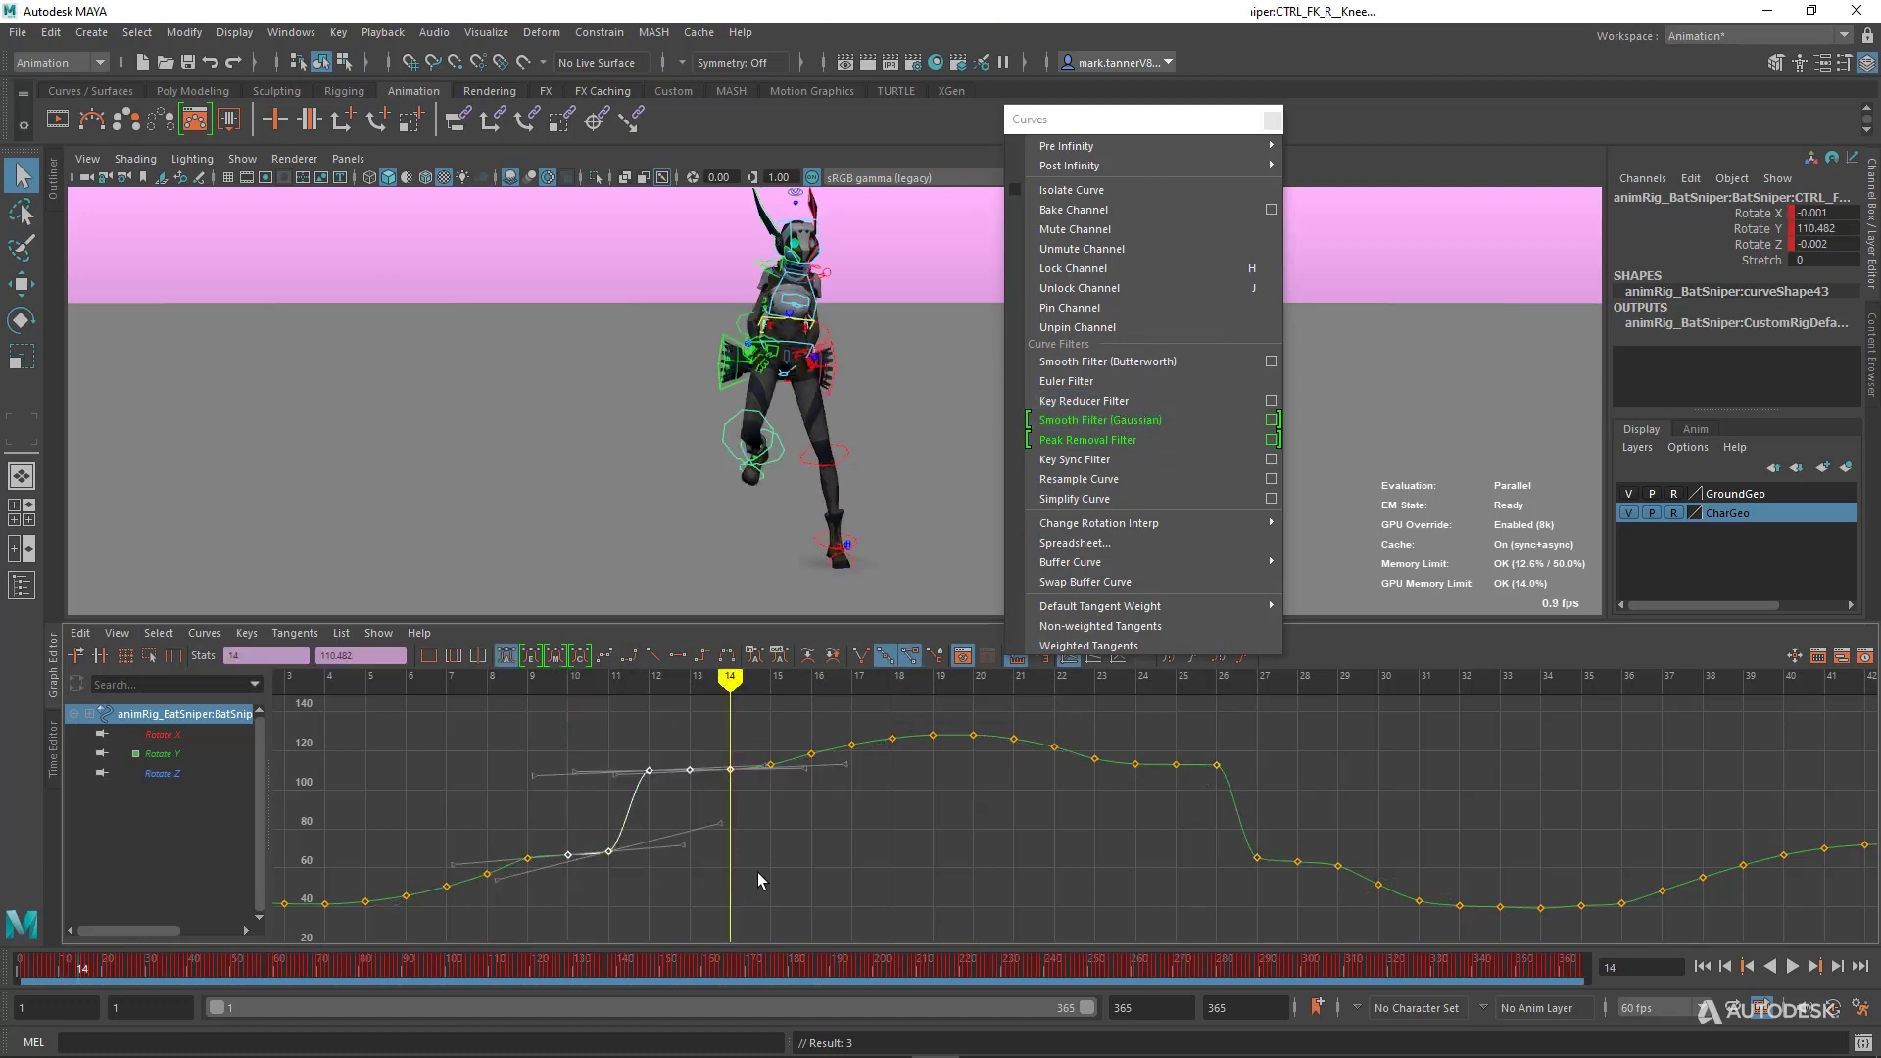
key("Delete")
left_click_drag(1107, 726, 1317, 913)
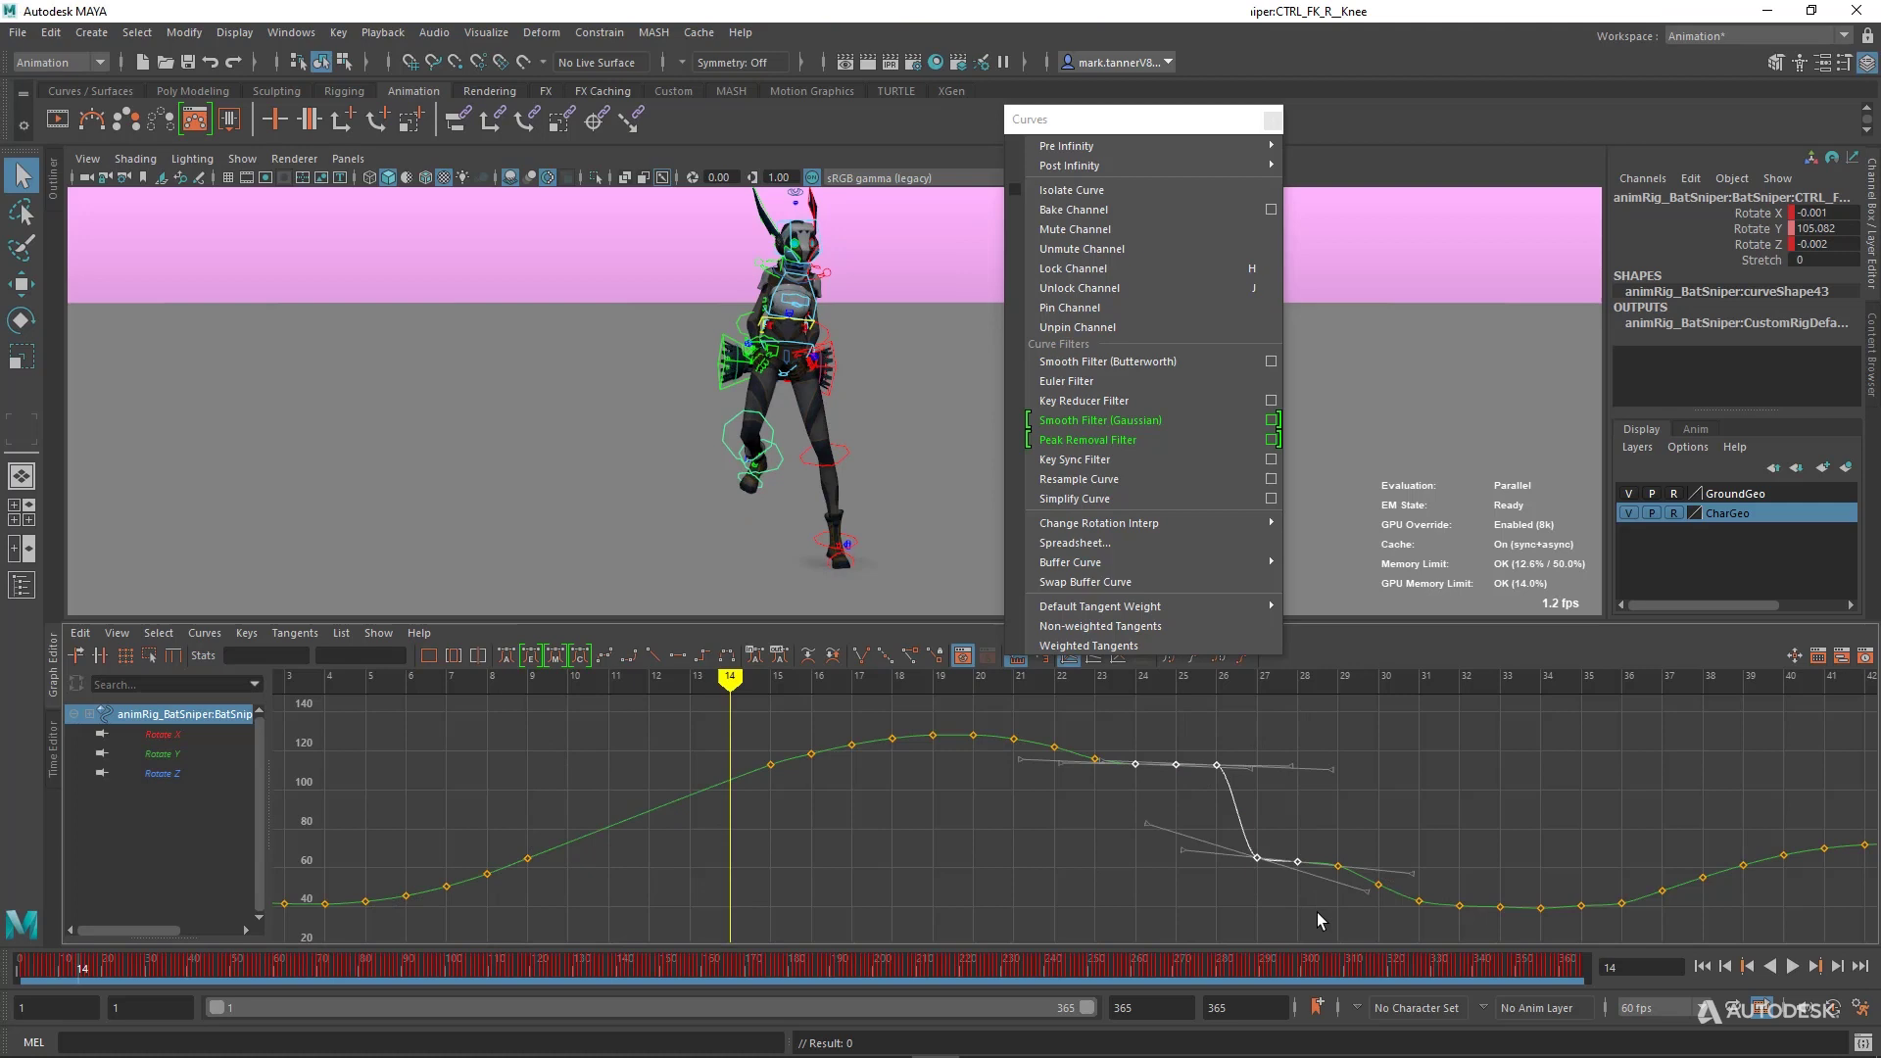
key("Delete")
left_click_drag(794, 805, 1534, 948)
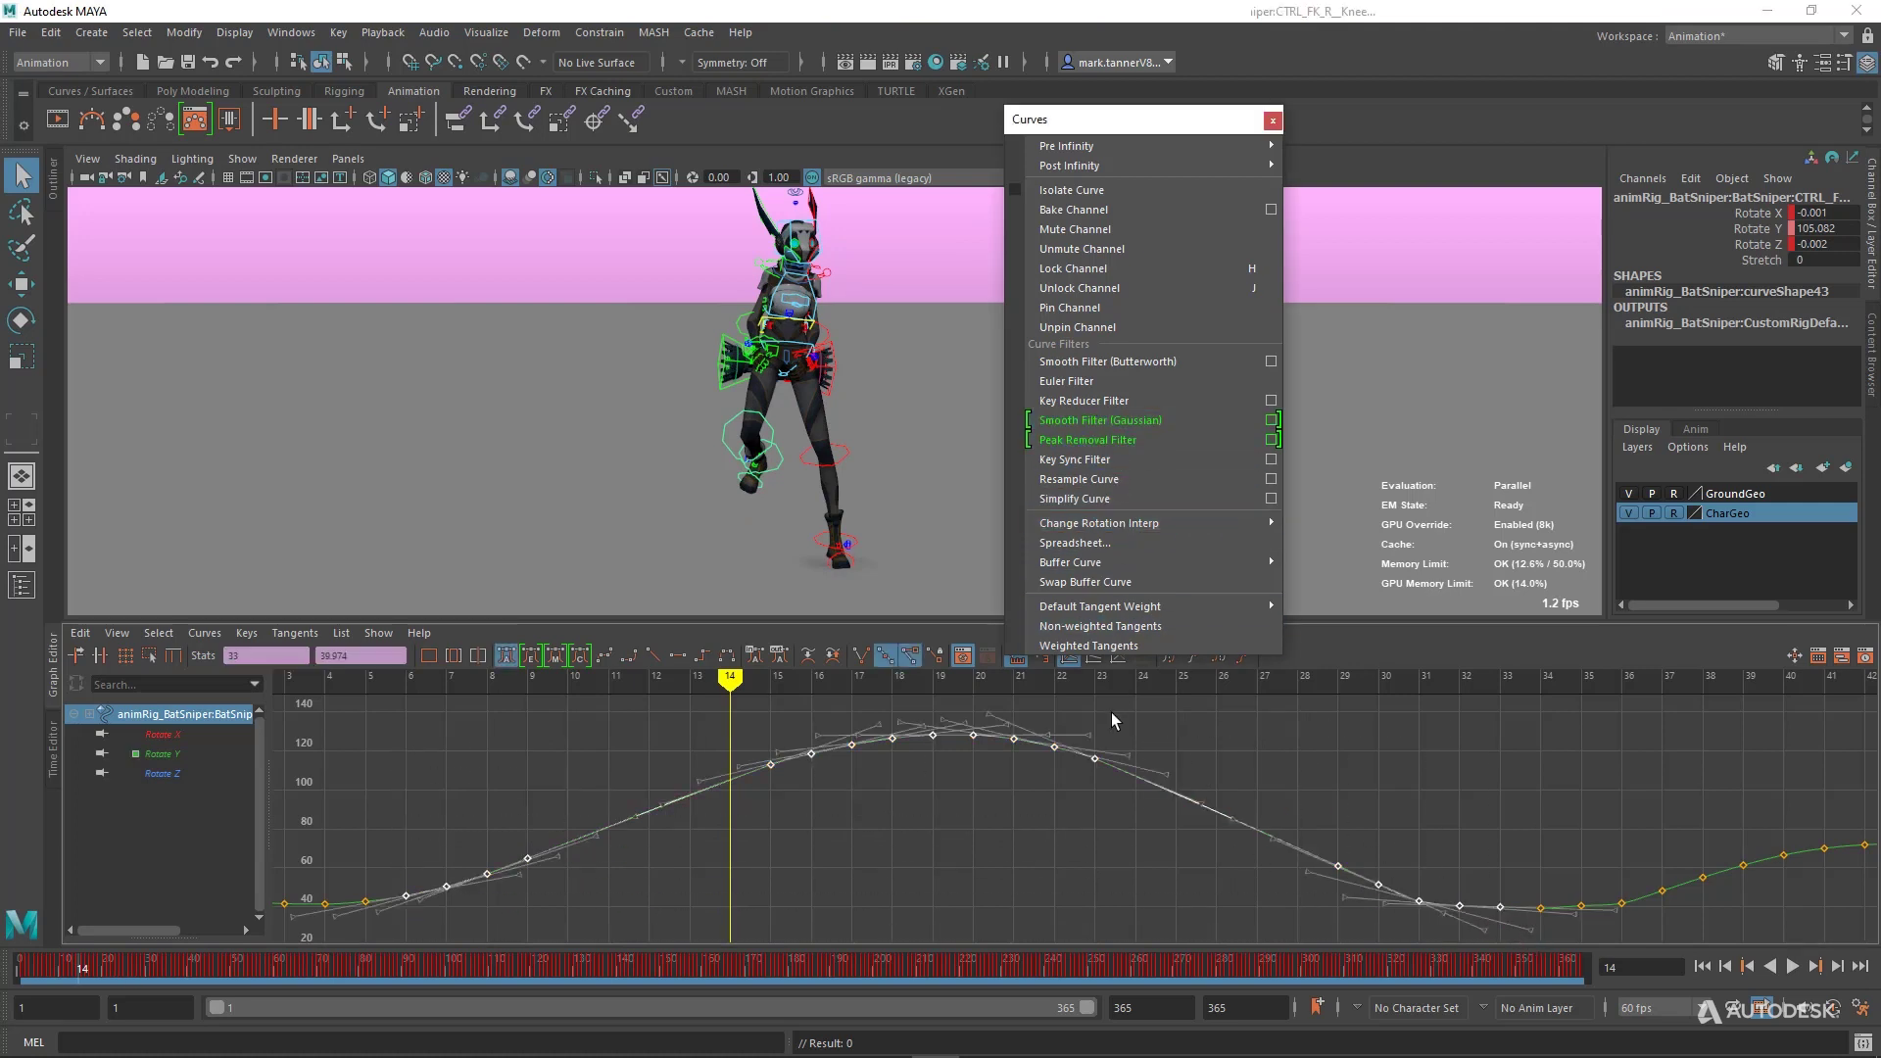
left_click(1107, 361)
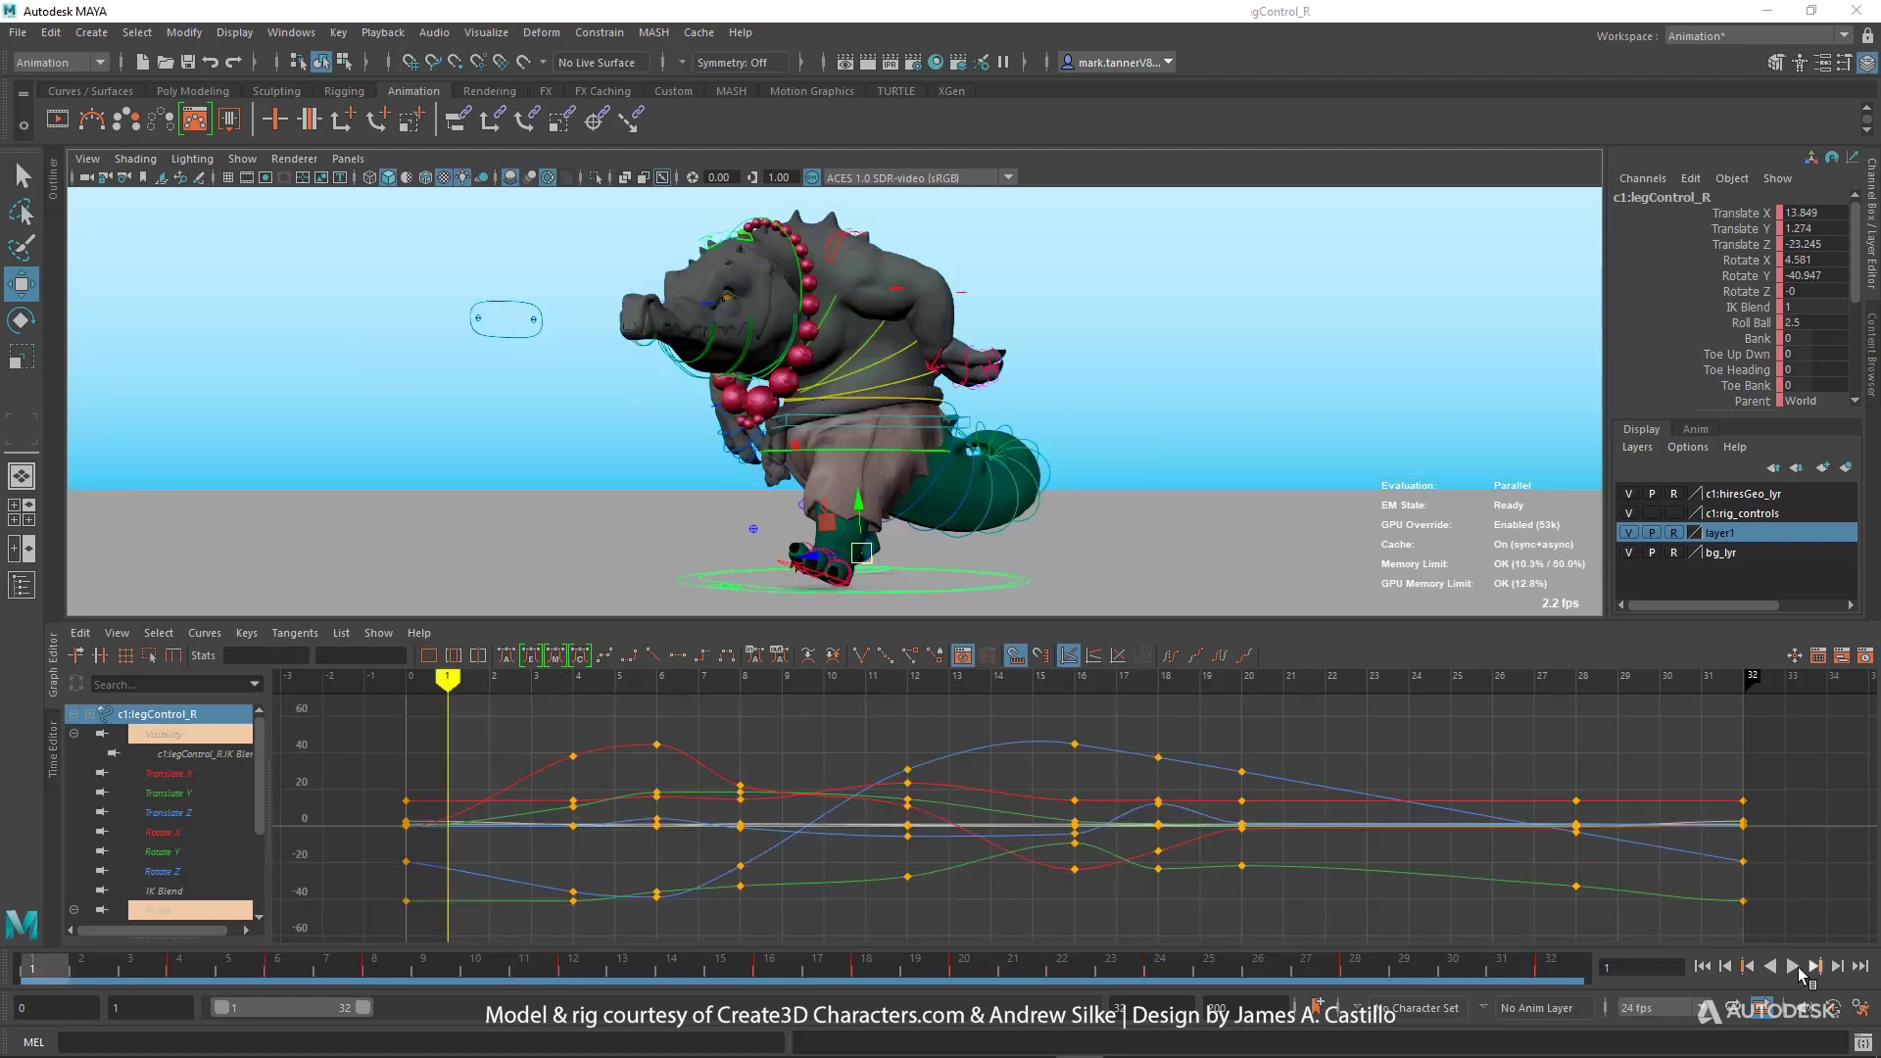
Play the crocodile walk cycle with Alt+V, stop at frame 12, and isolate the right leg's Translate Y curve.
key("alt+v")
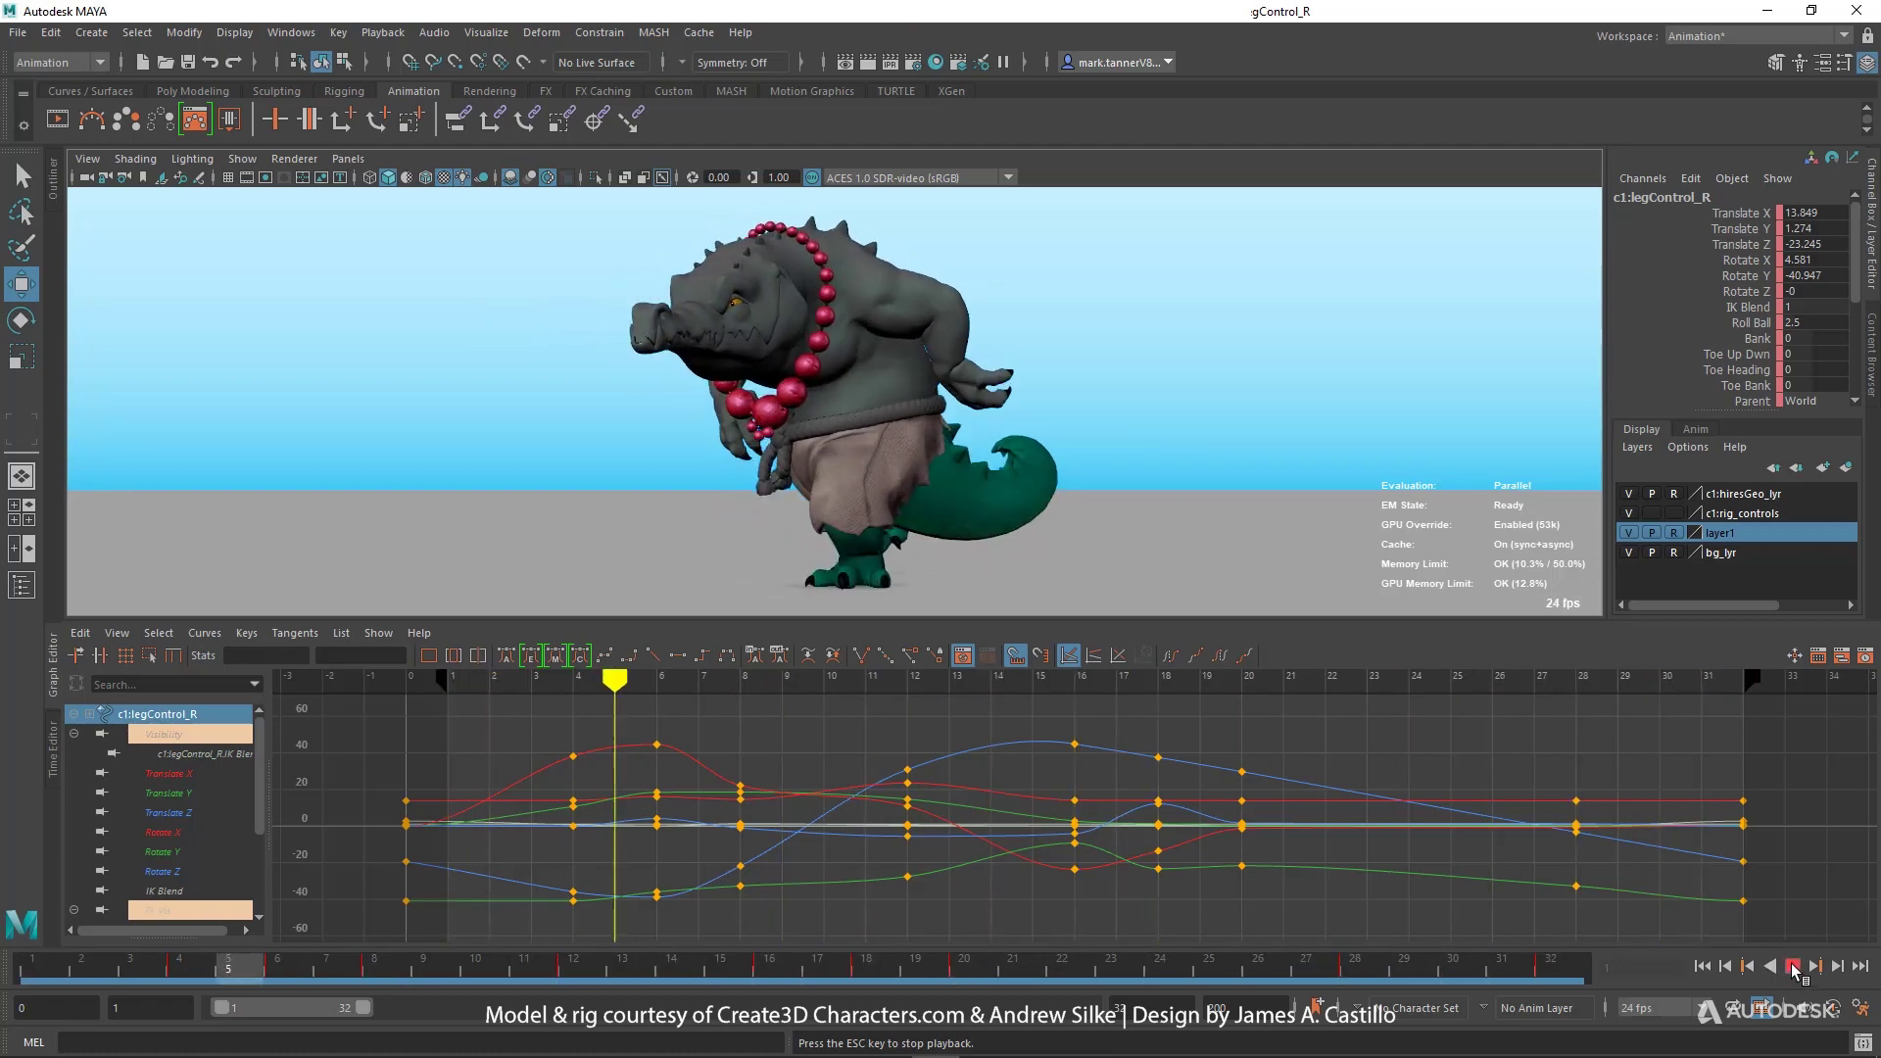
key("Escape")
key("alt+v")
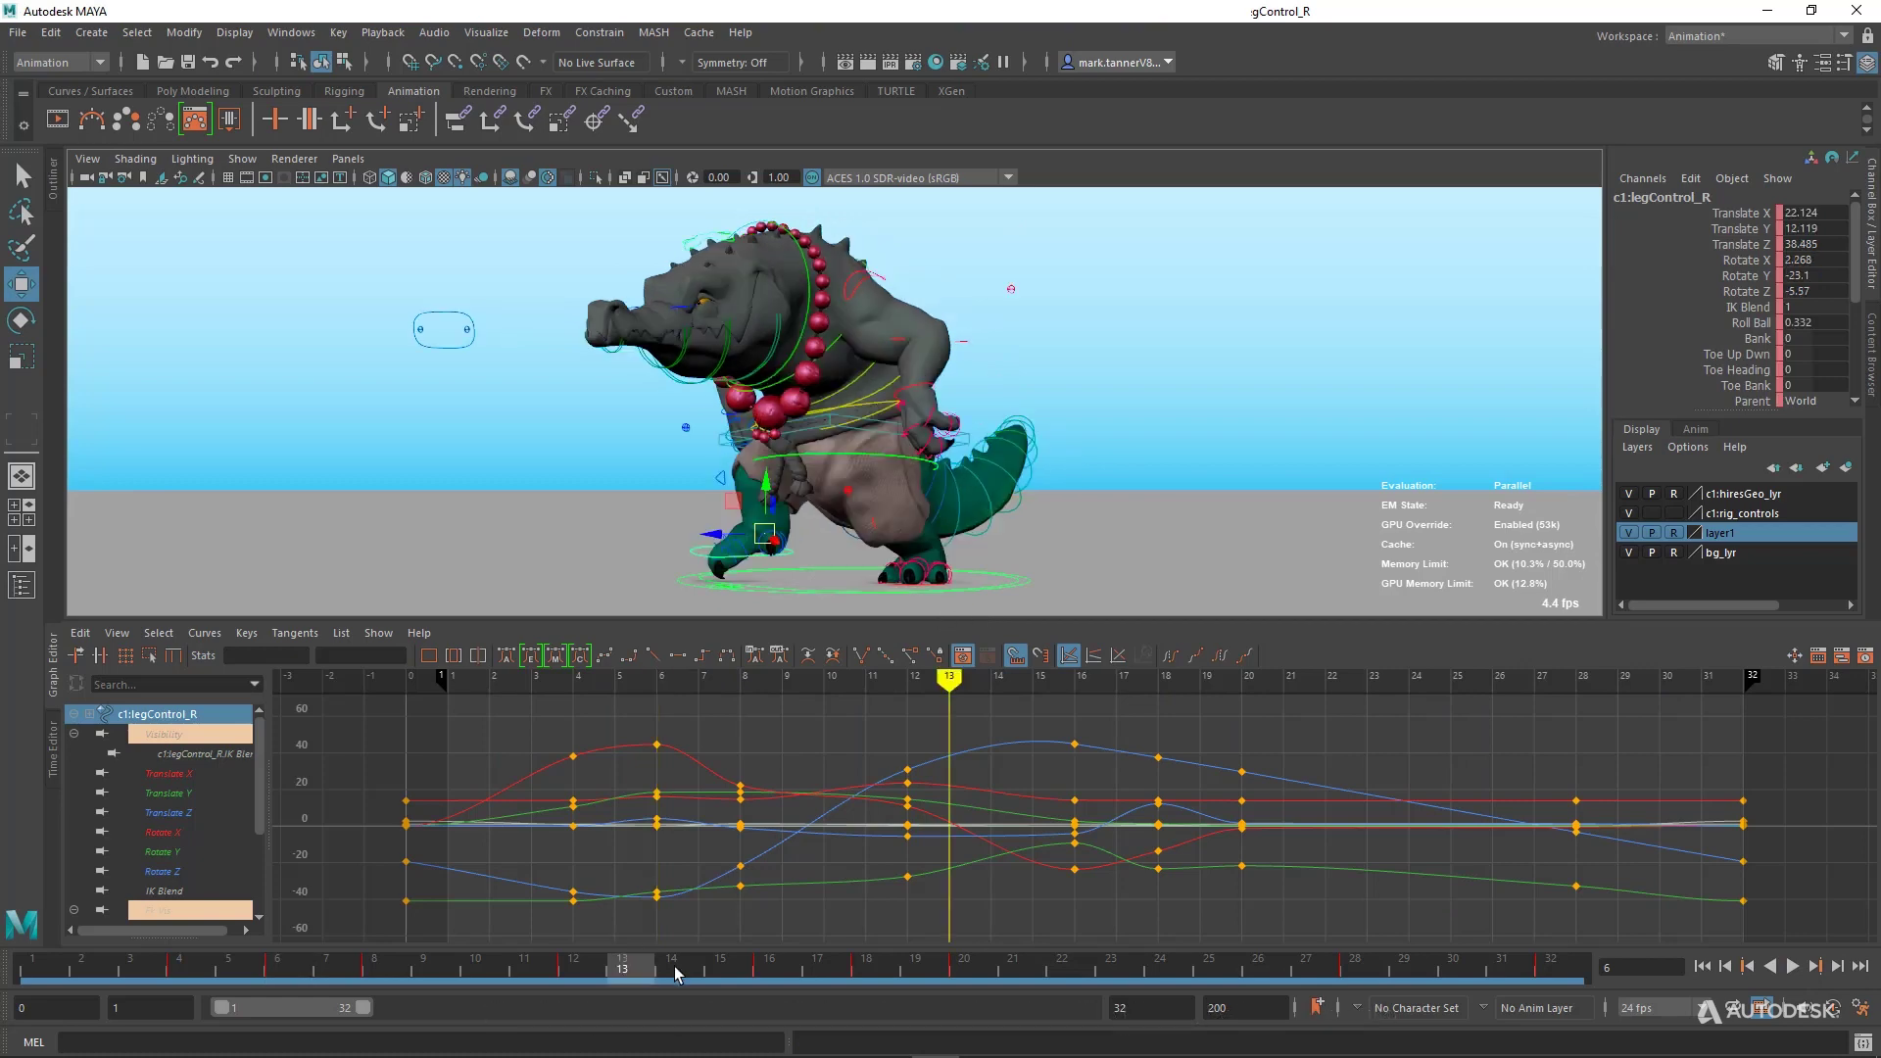
key("Escape")
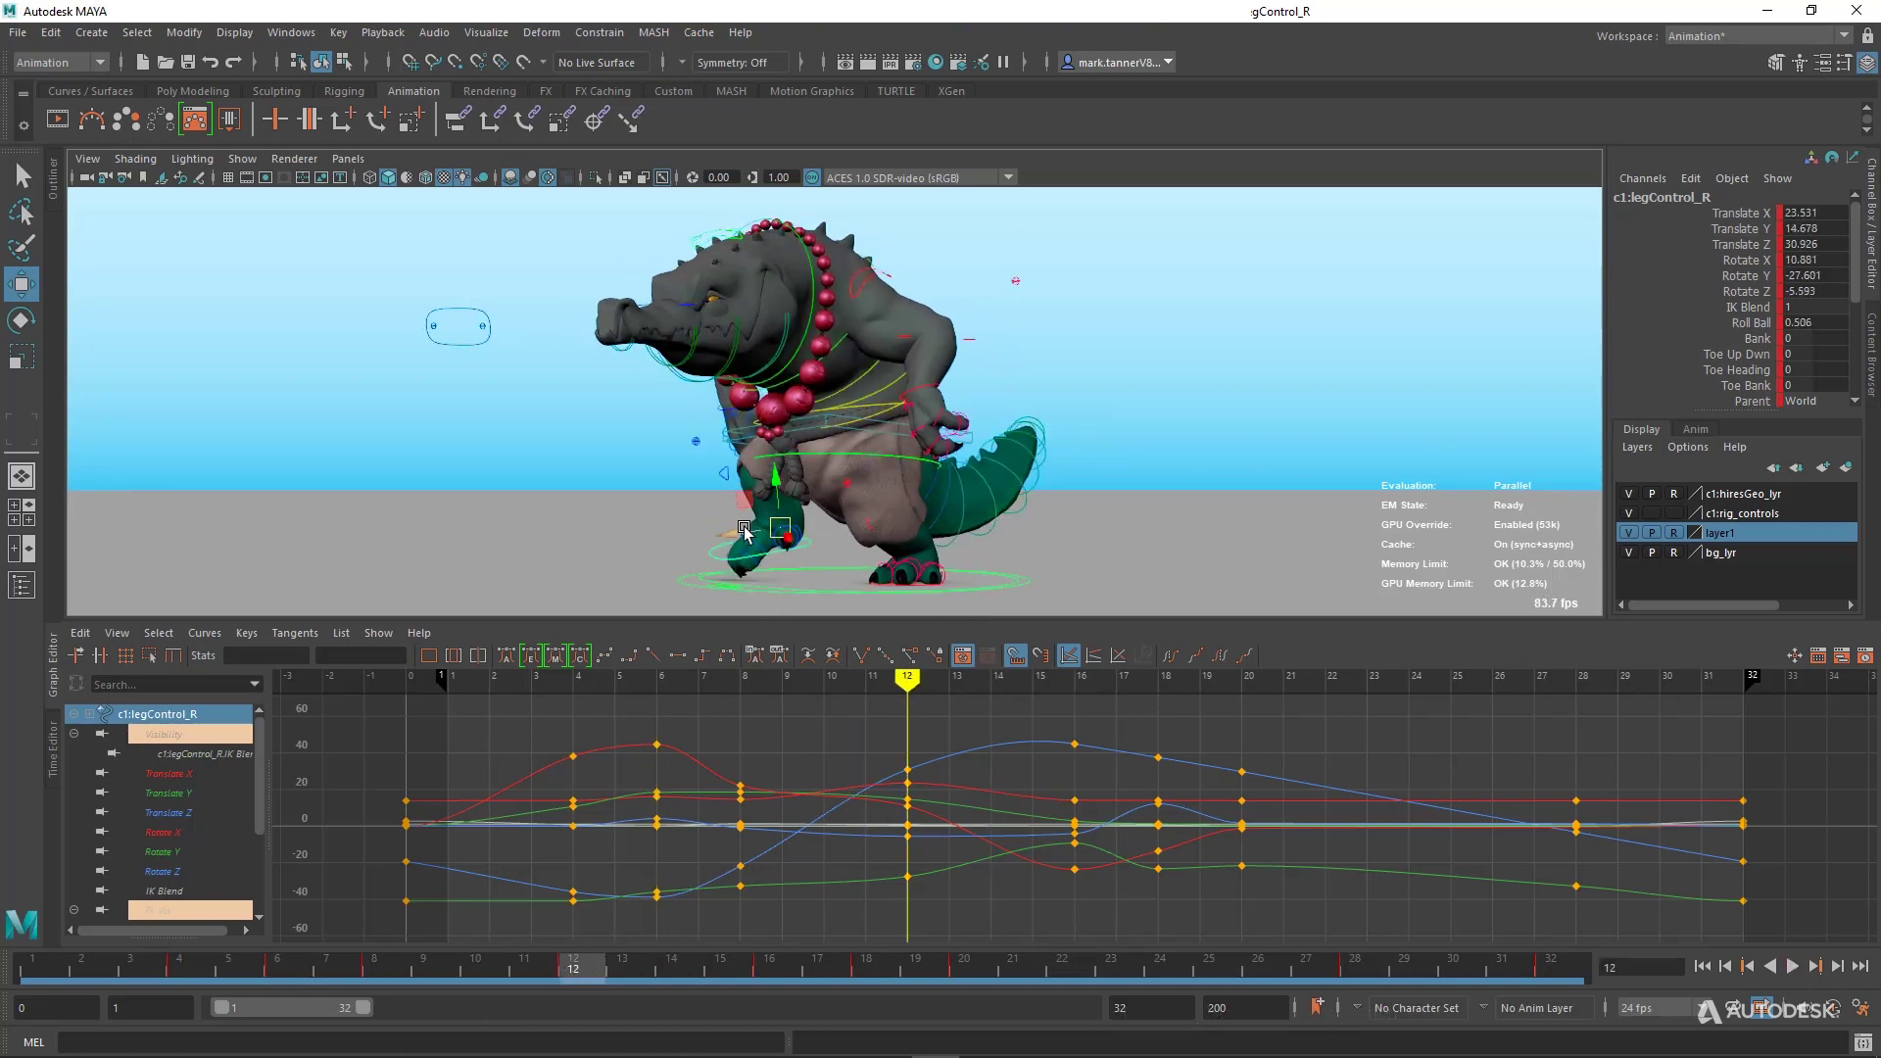
left_click(200, 795)
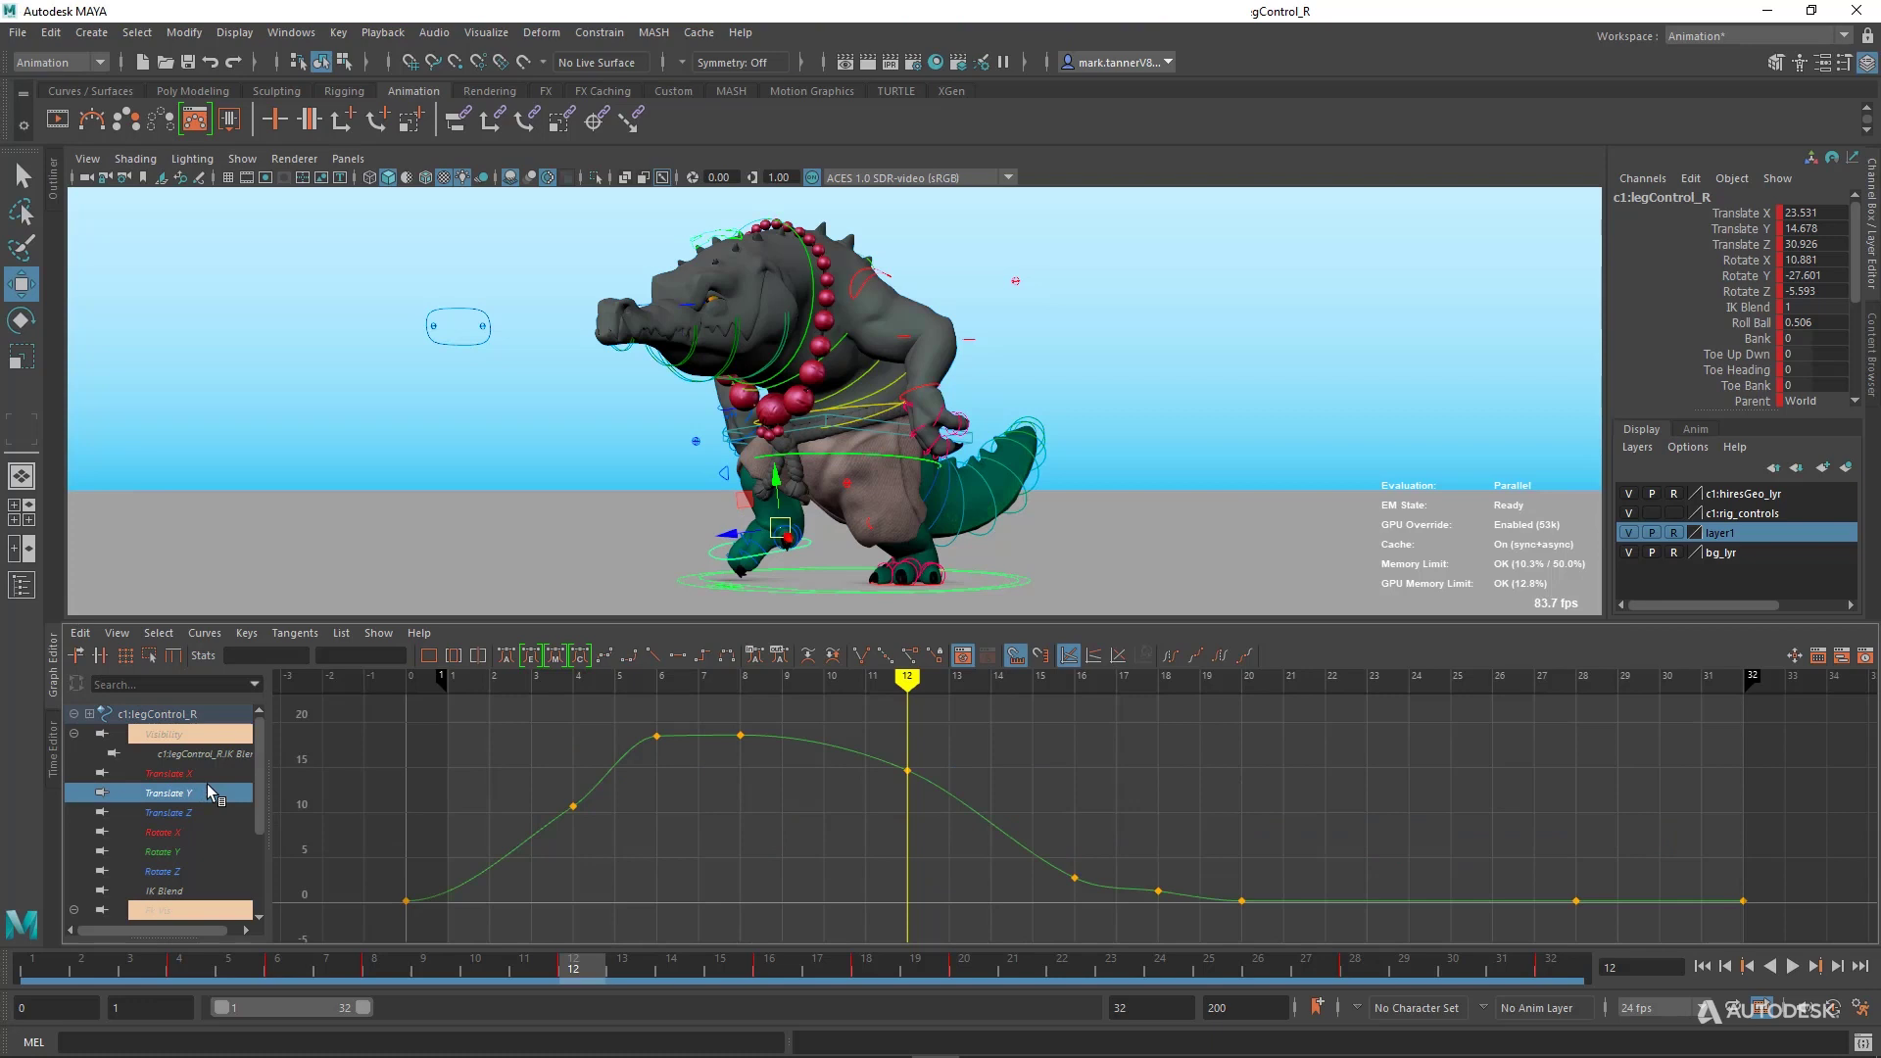
Select all of the right leg's Translate Y keys and switch them to Auto (Ease) tangents.
left_click_drag(202, 780, 304, 808)
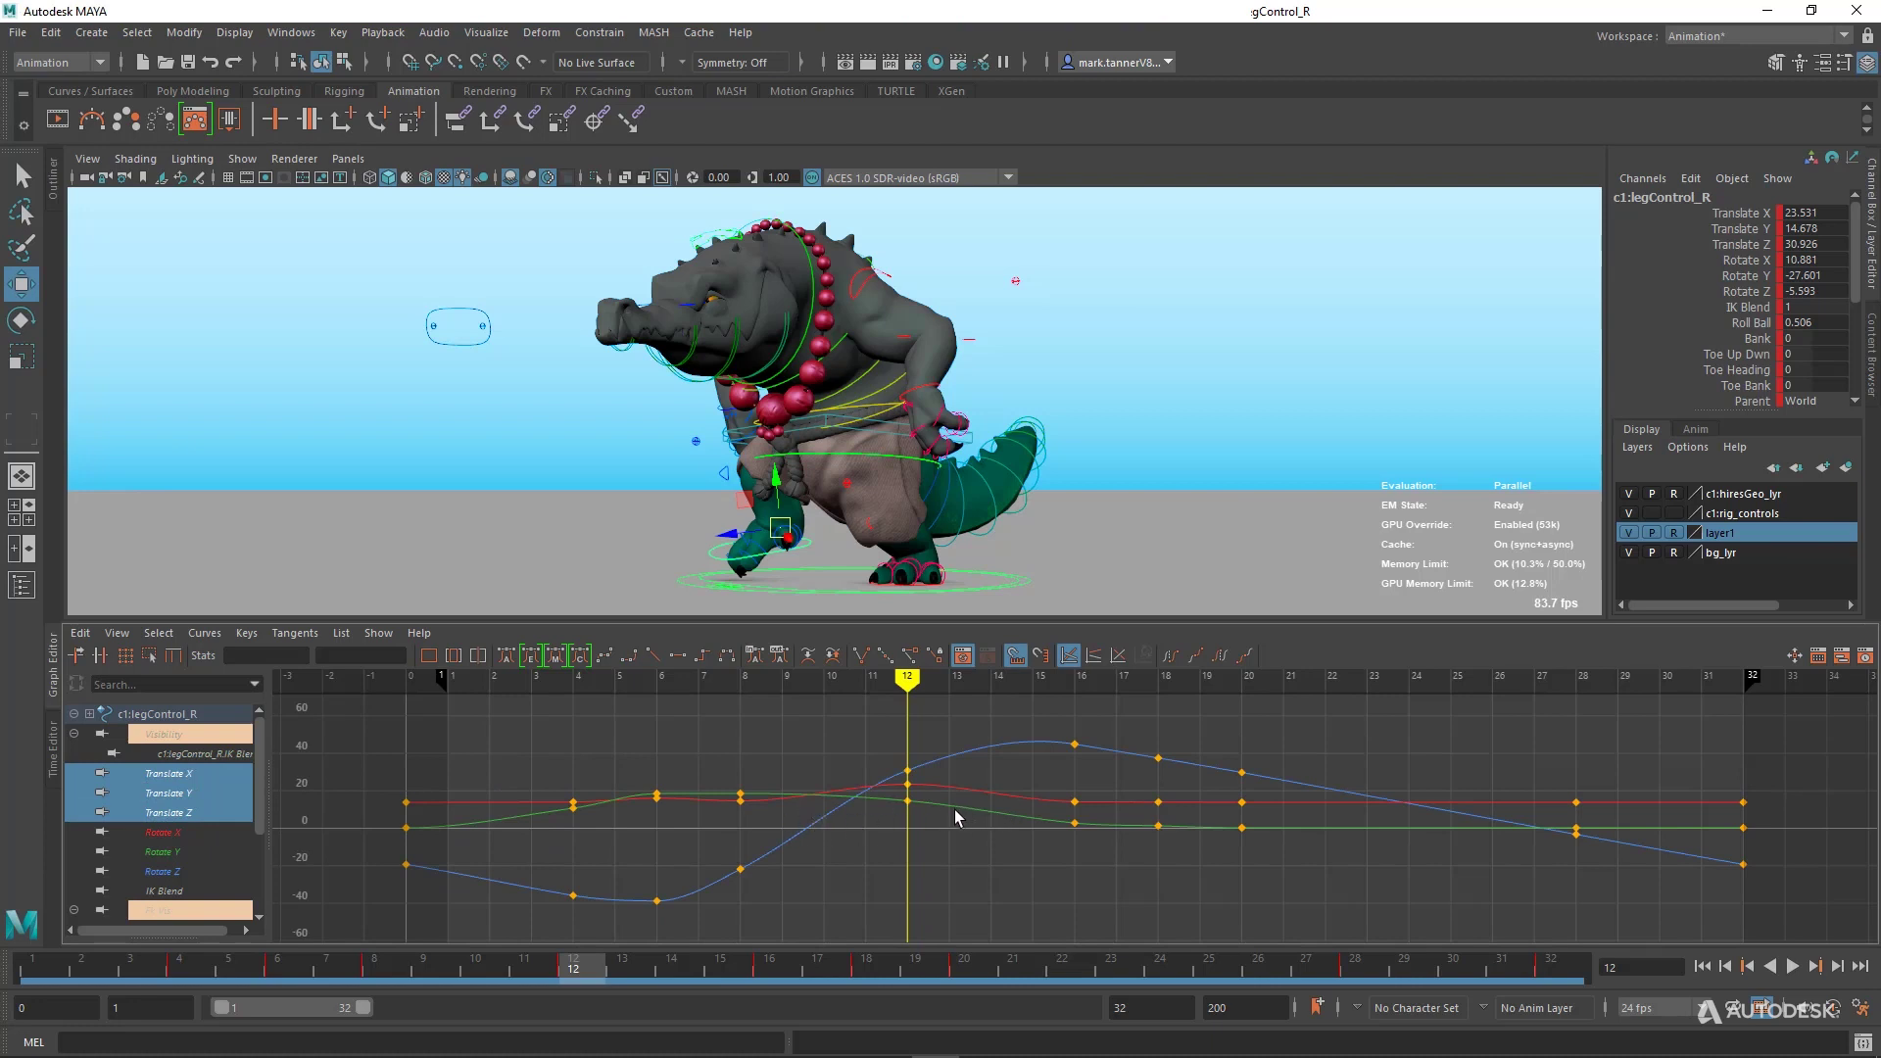
left_click(206, 789)
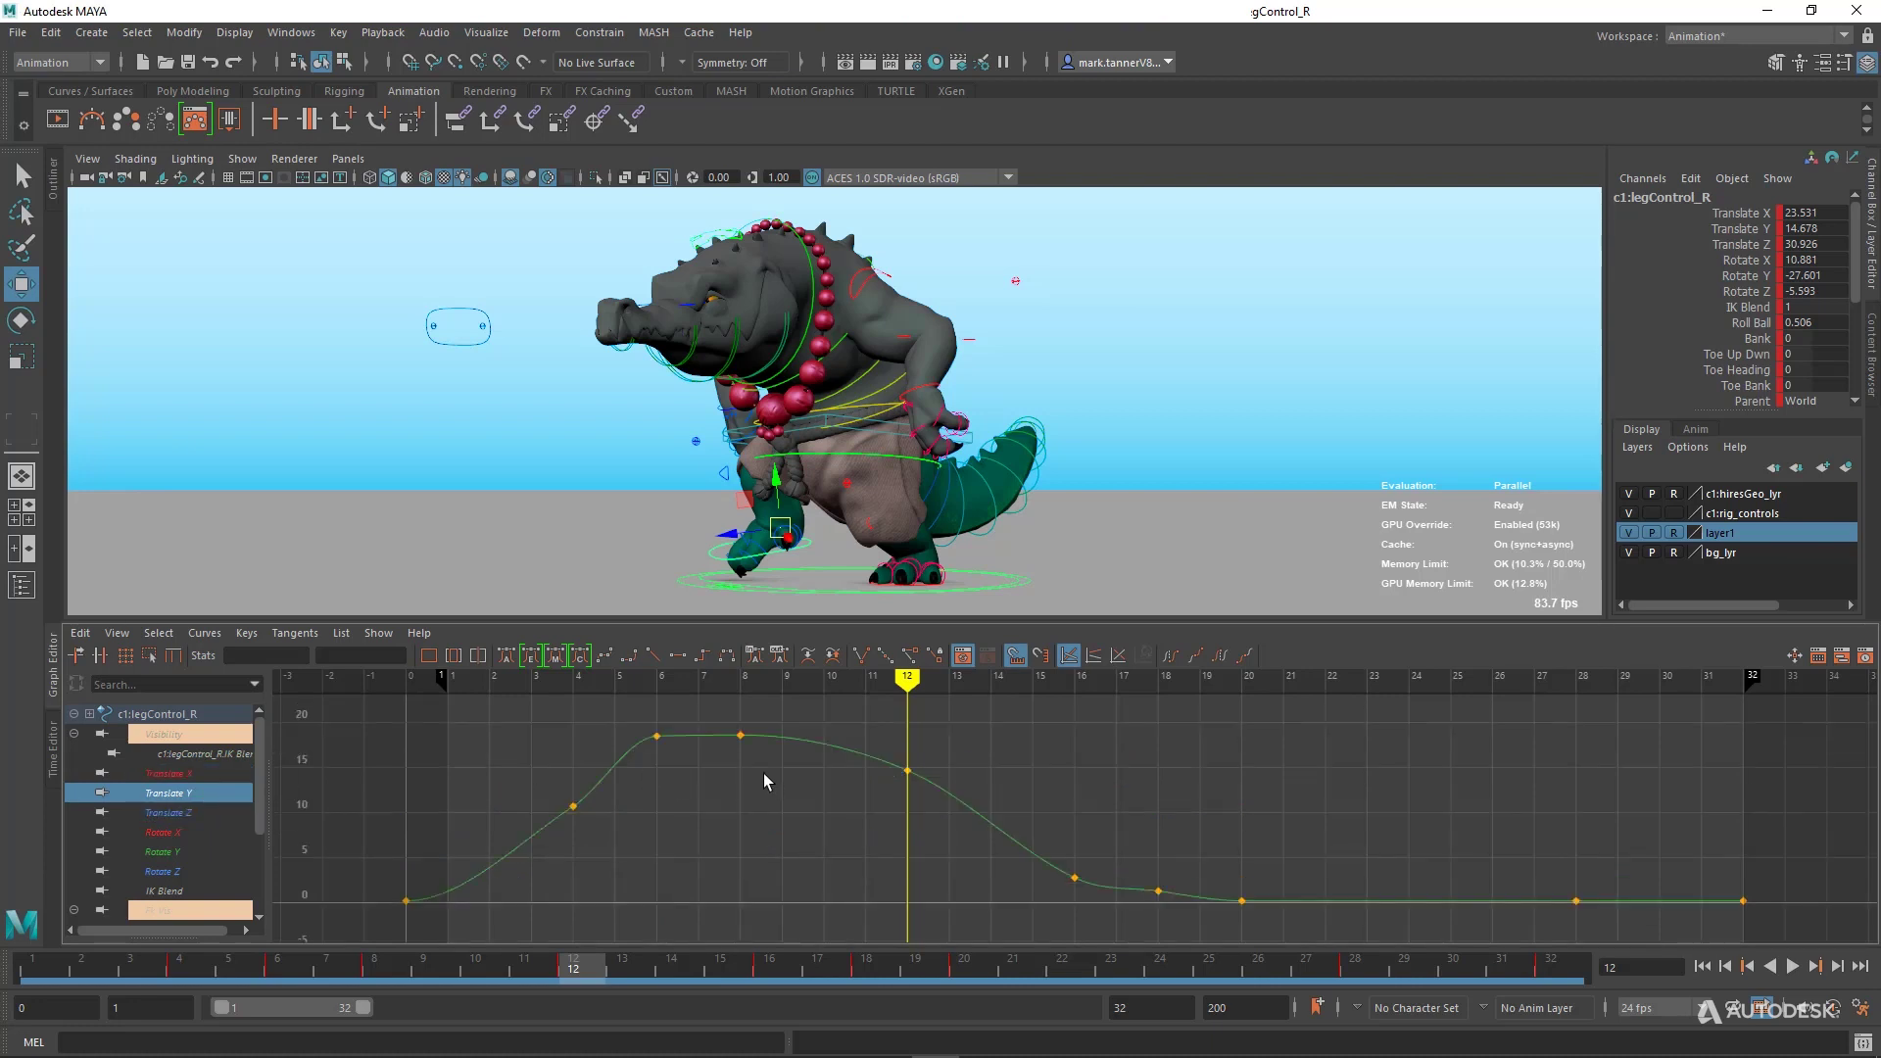
left_click_drag(493, 709, 1267, 913)
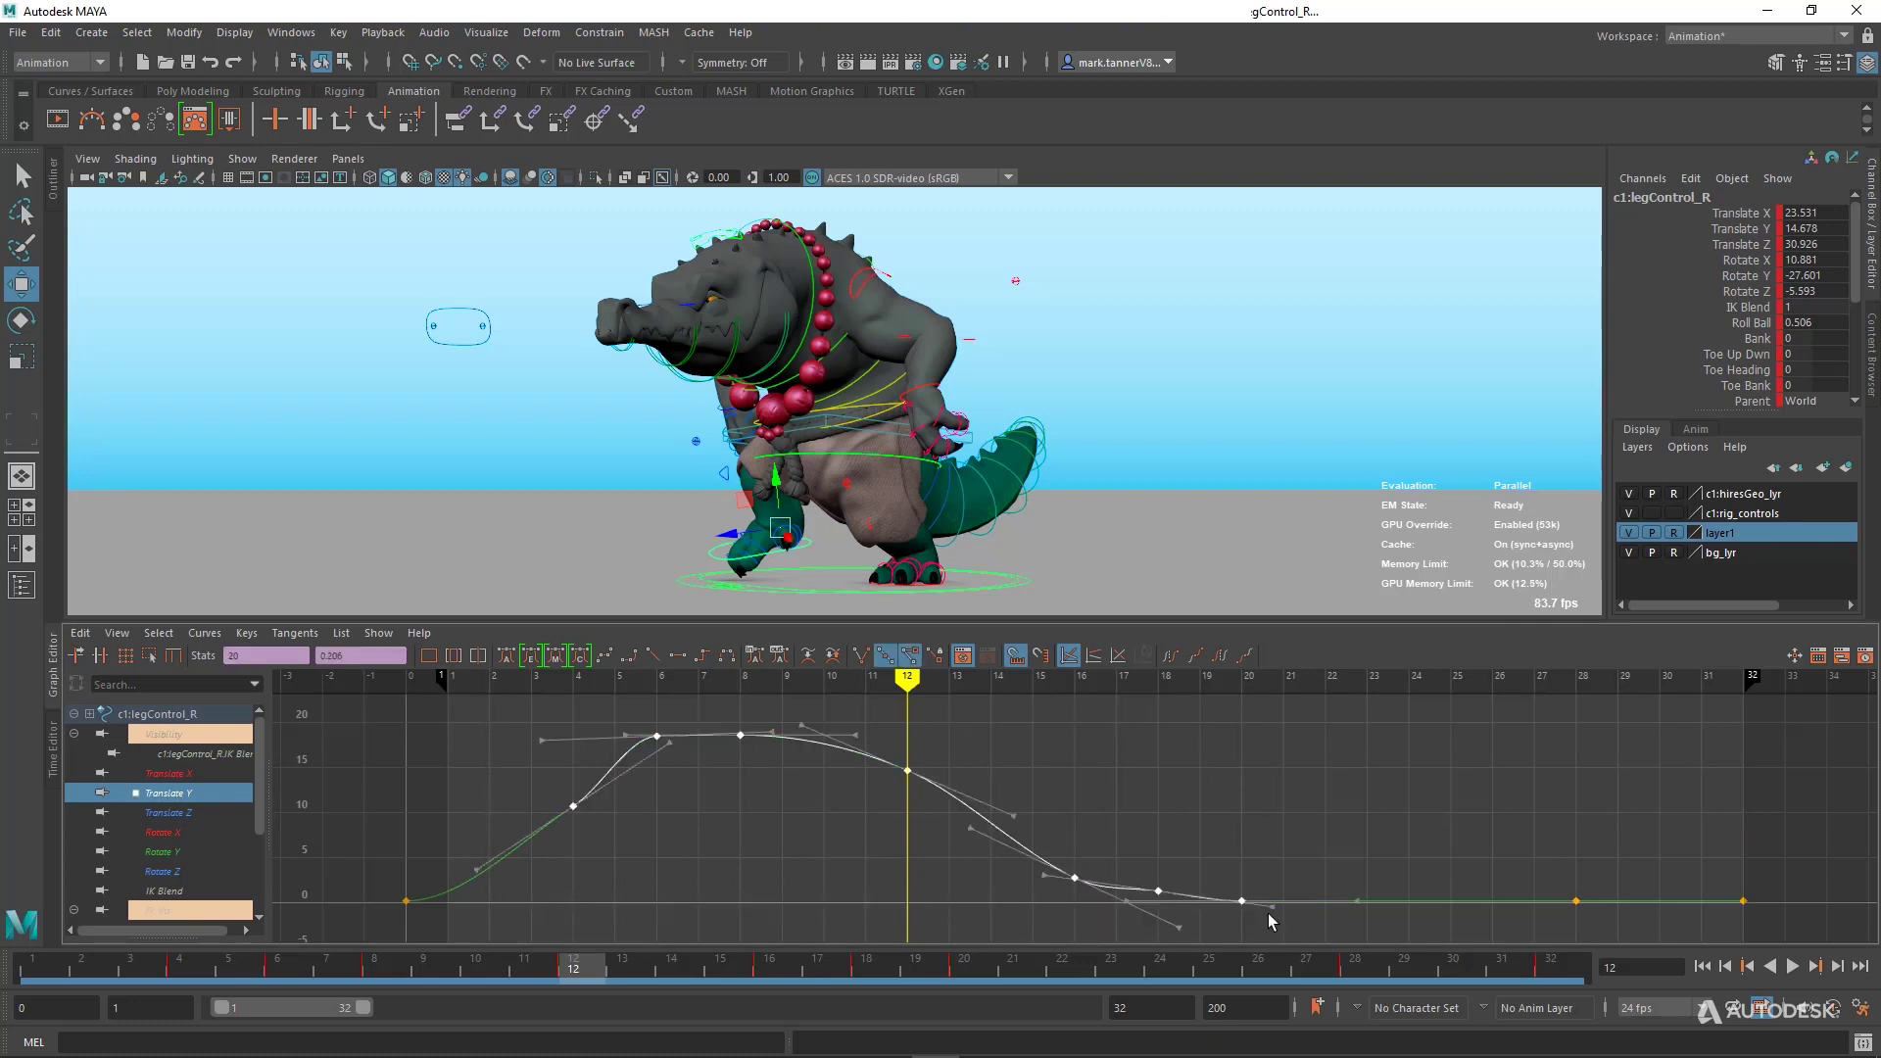
left_click(531, 658)
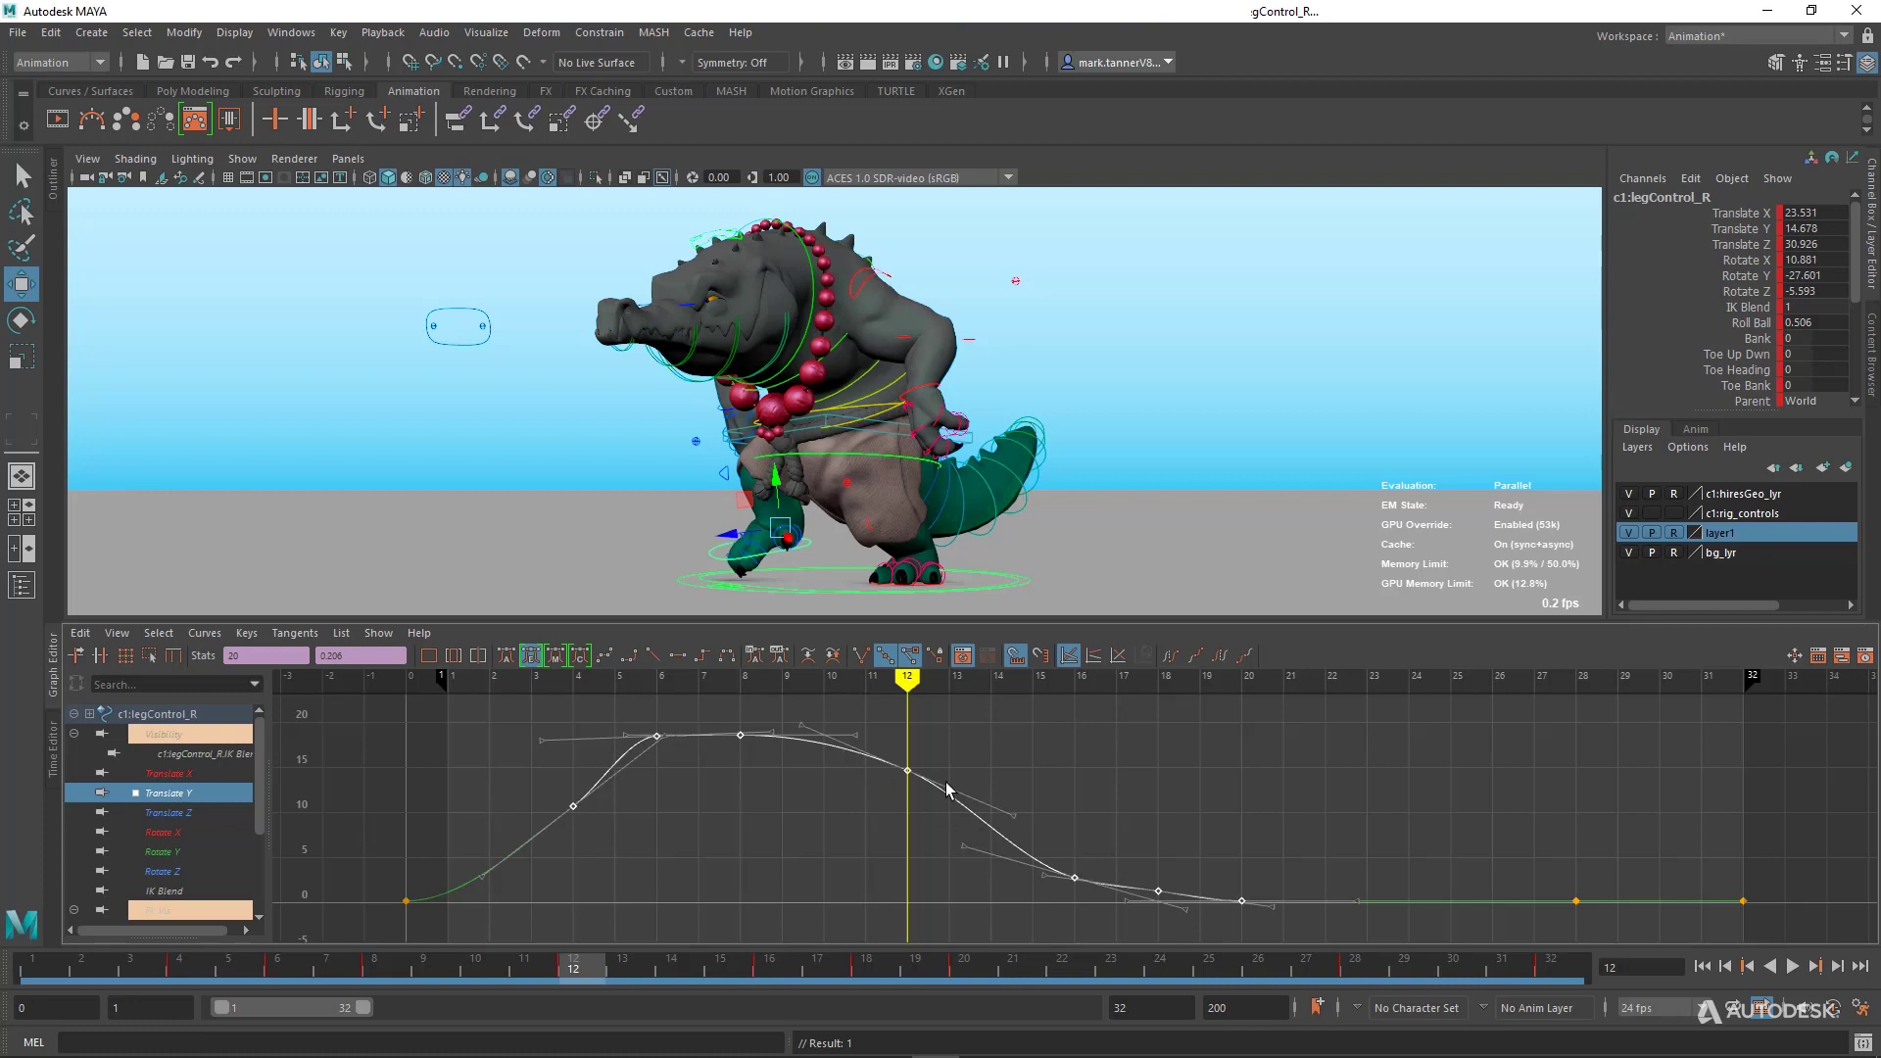
Isolate the Translate X curve and give all its keys Auto Mix tangents.
left_click(186, 774)
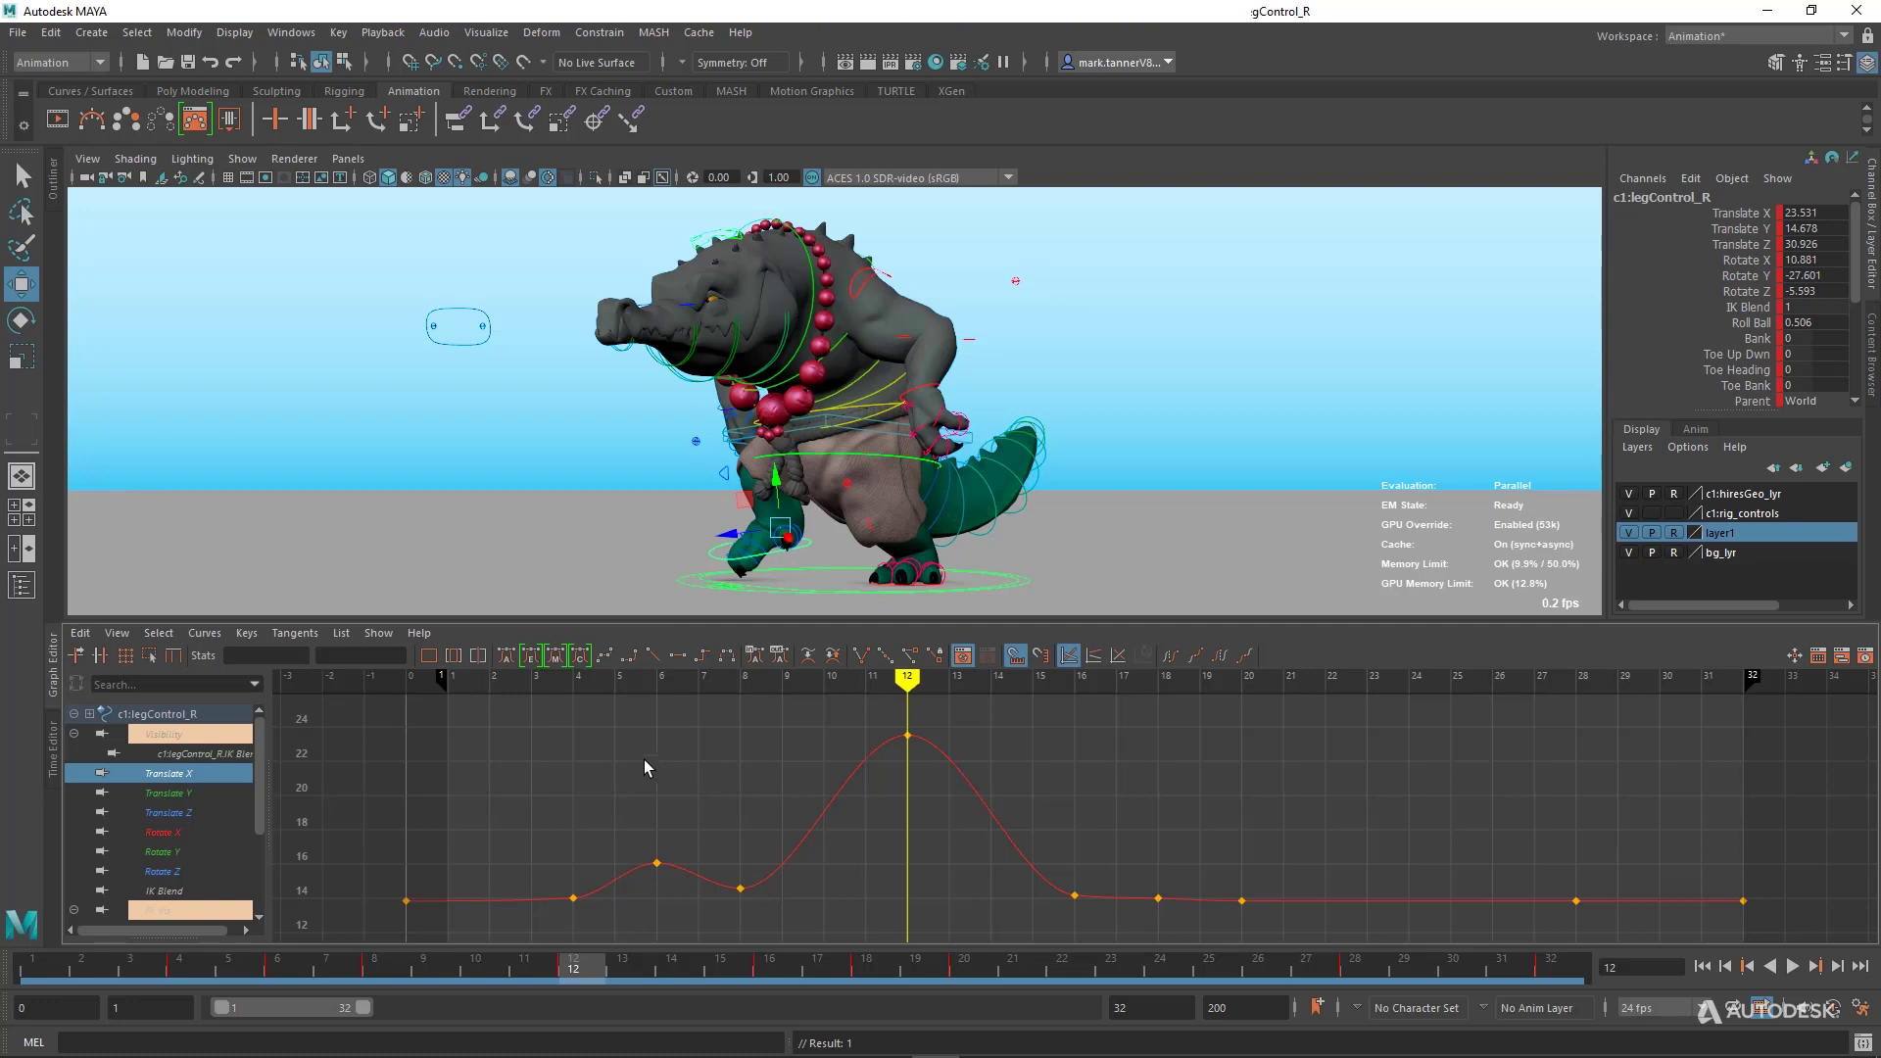
left_click_drag(549, 716, 1048, 913)
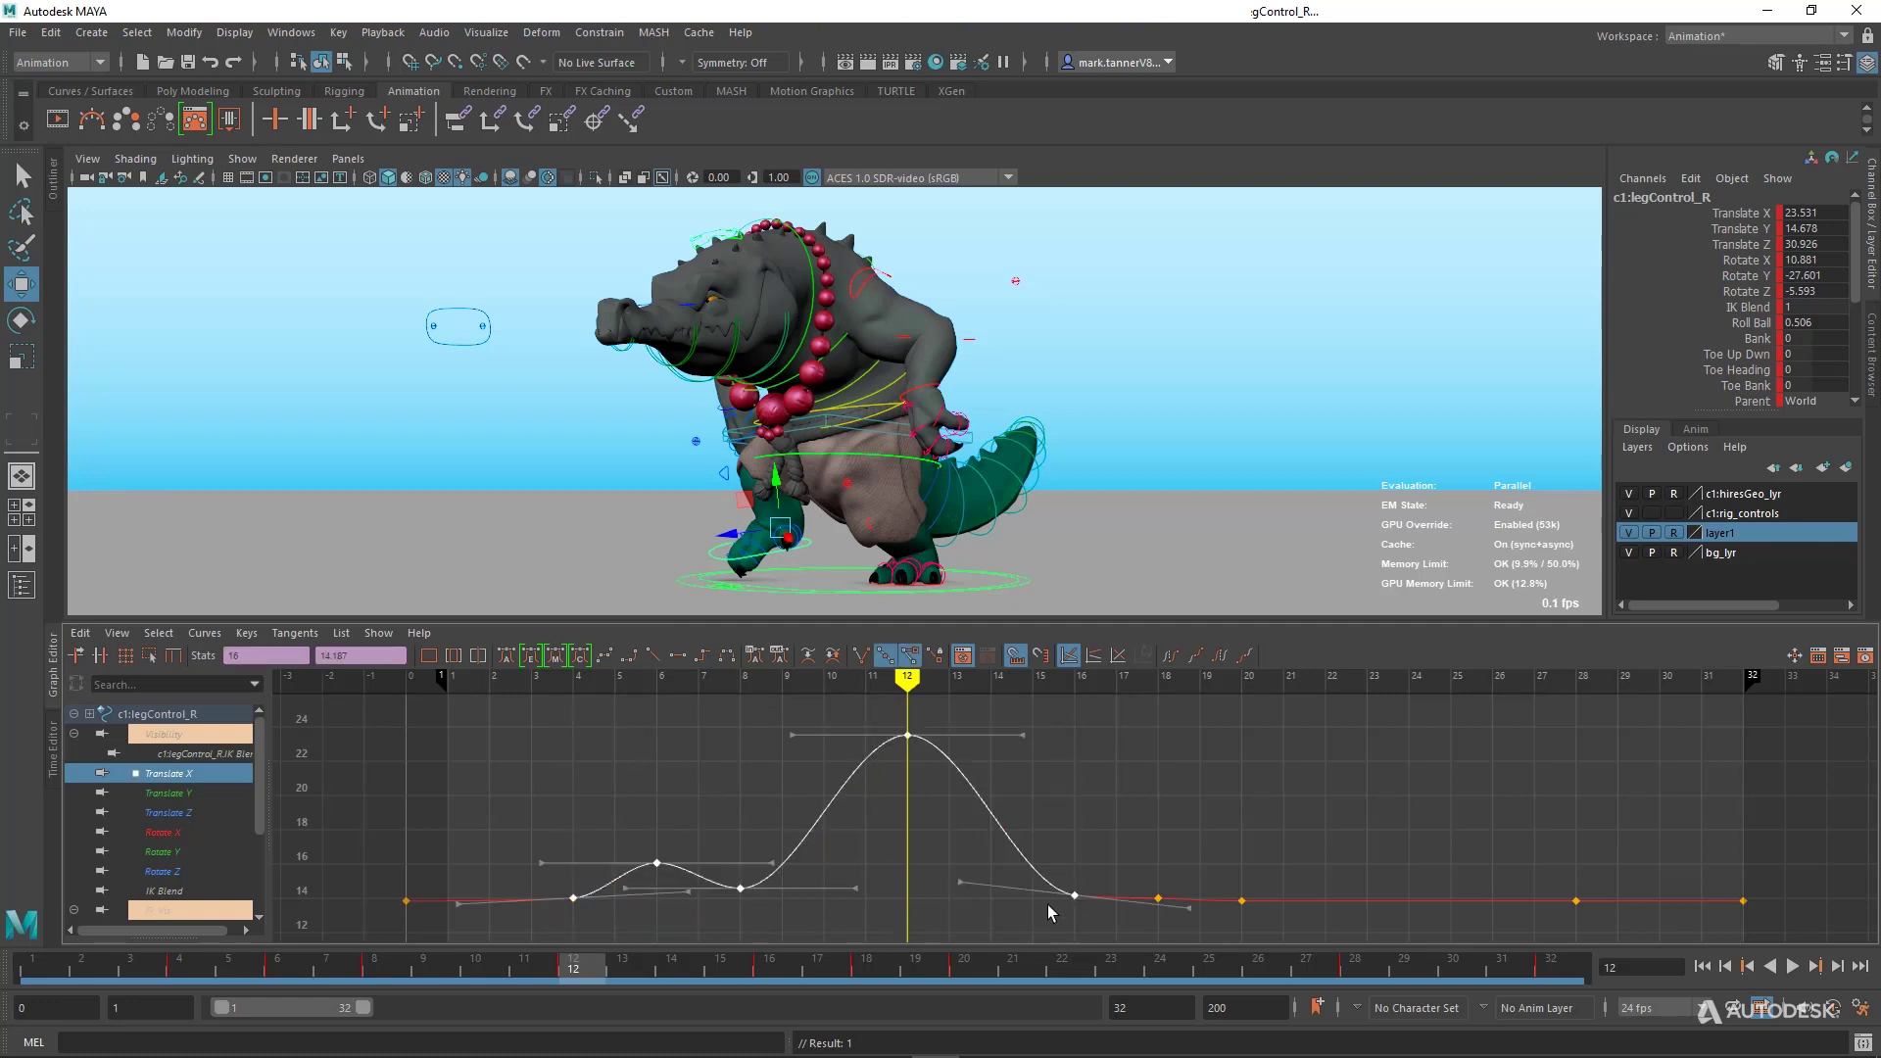
left_click(556, 658)
Isolate the Rotate Z curve, set its keys to Auto Custom tangents, and reselect them.
left_click(162, 871)
left_click_drag(375, 712, 1766, 929)
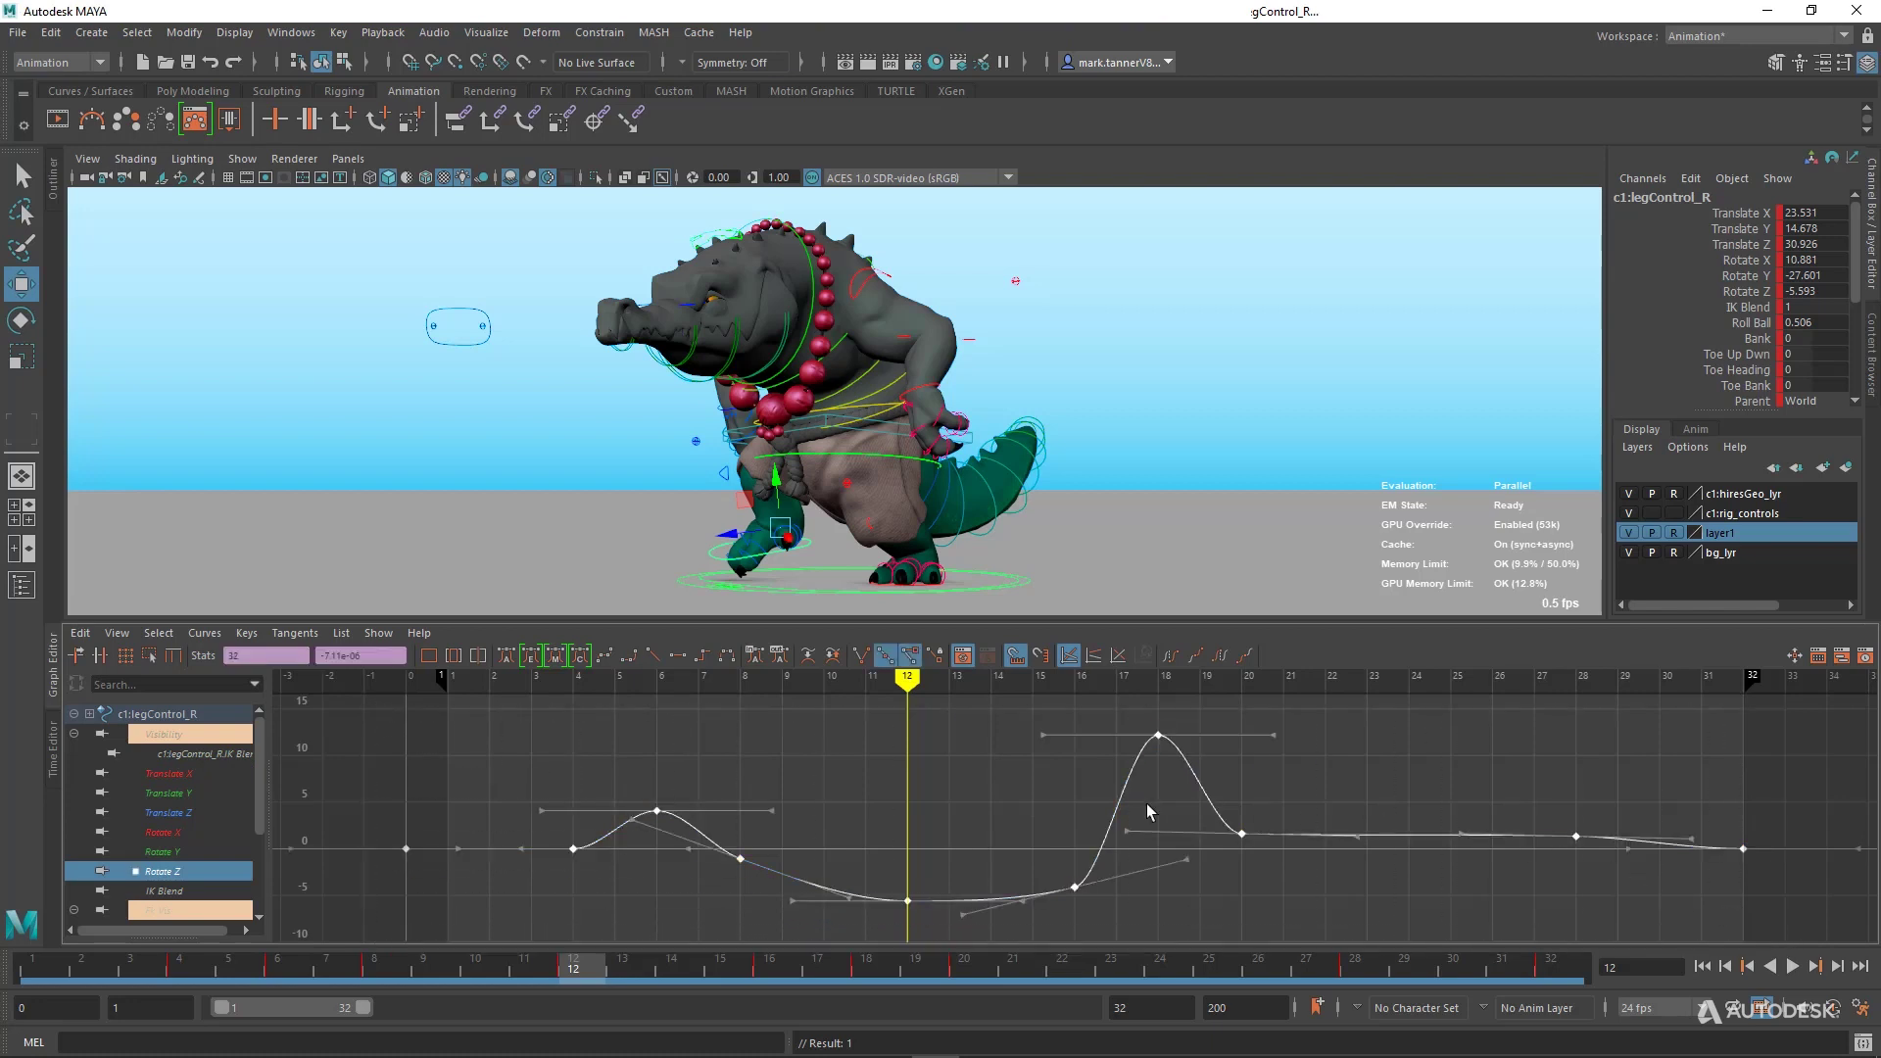
left_click(582, 659)
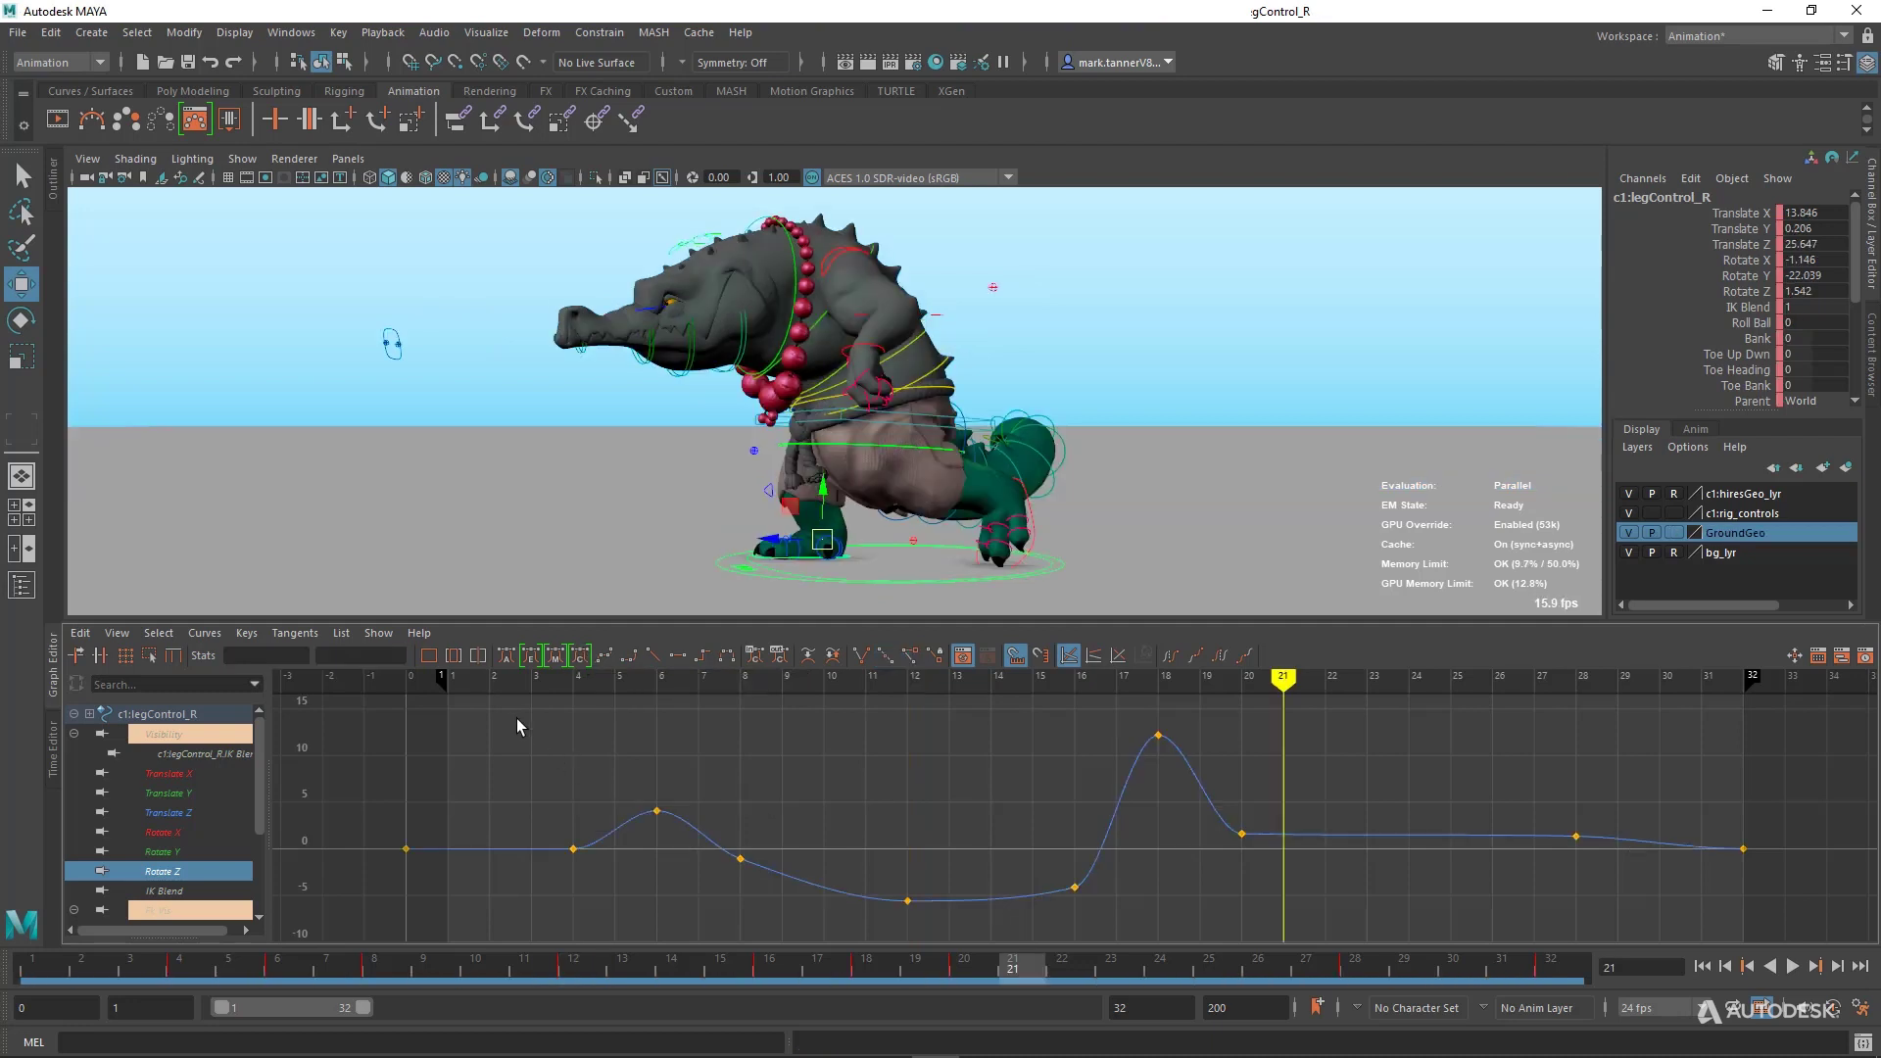
left_click_drag(515, 719, 1201, 885)
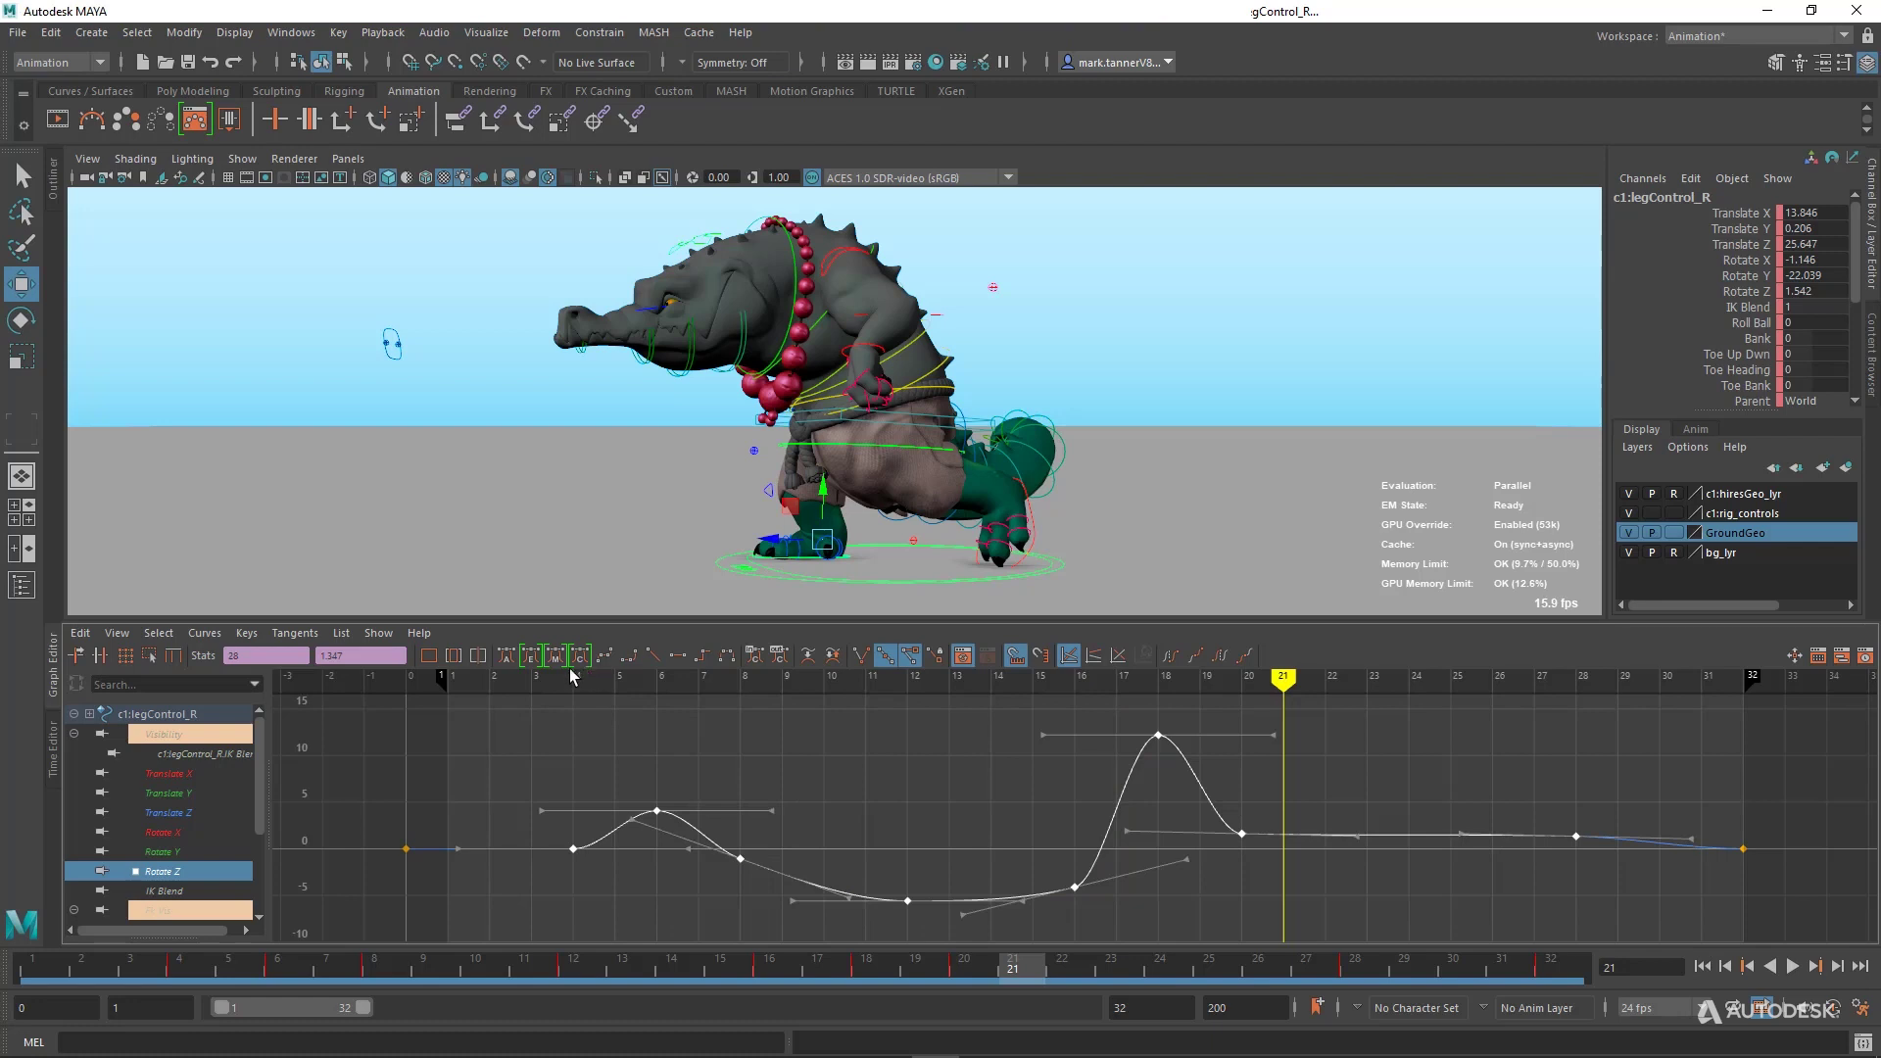
Tear off the Tangents > Auto submenu and float it over the viewport.
left_click(294, 633)
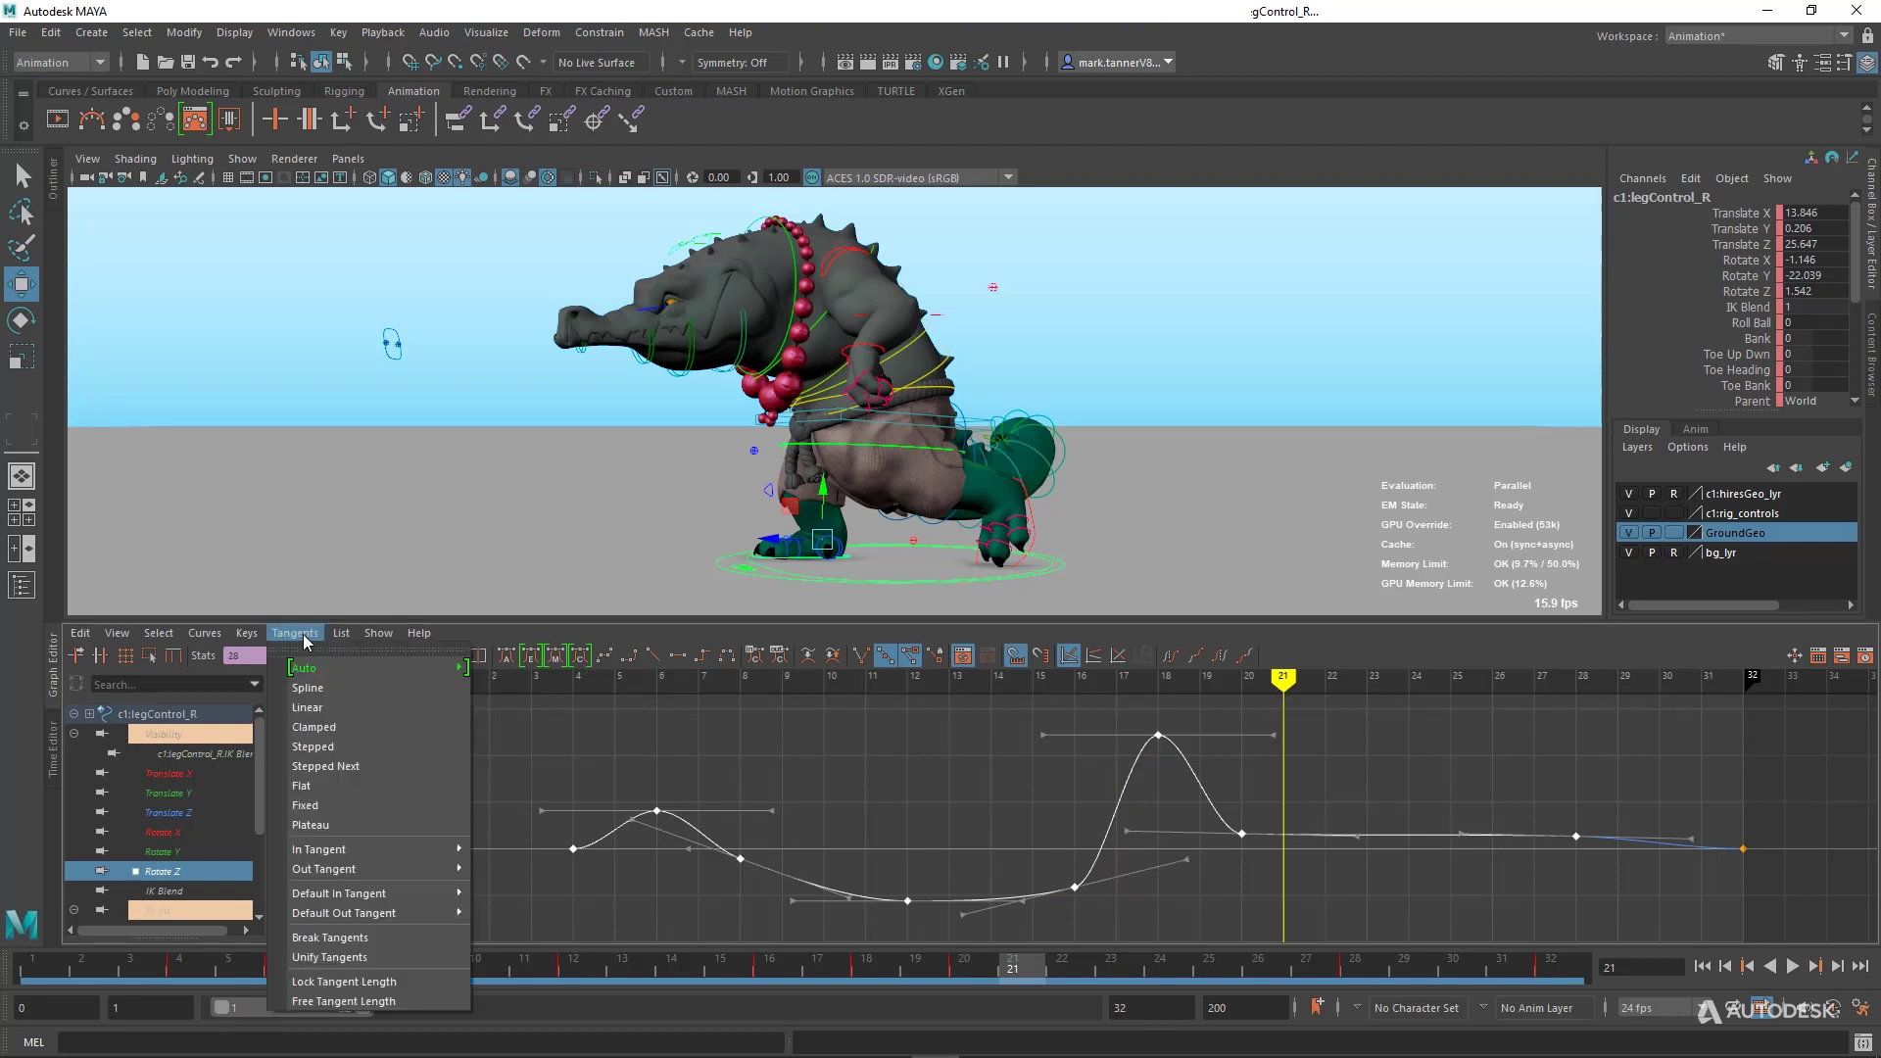
mouse_move(313, 672)
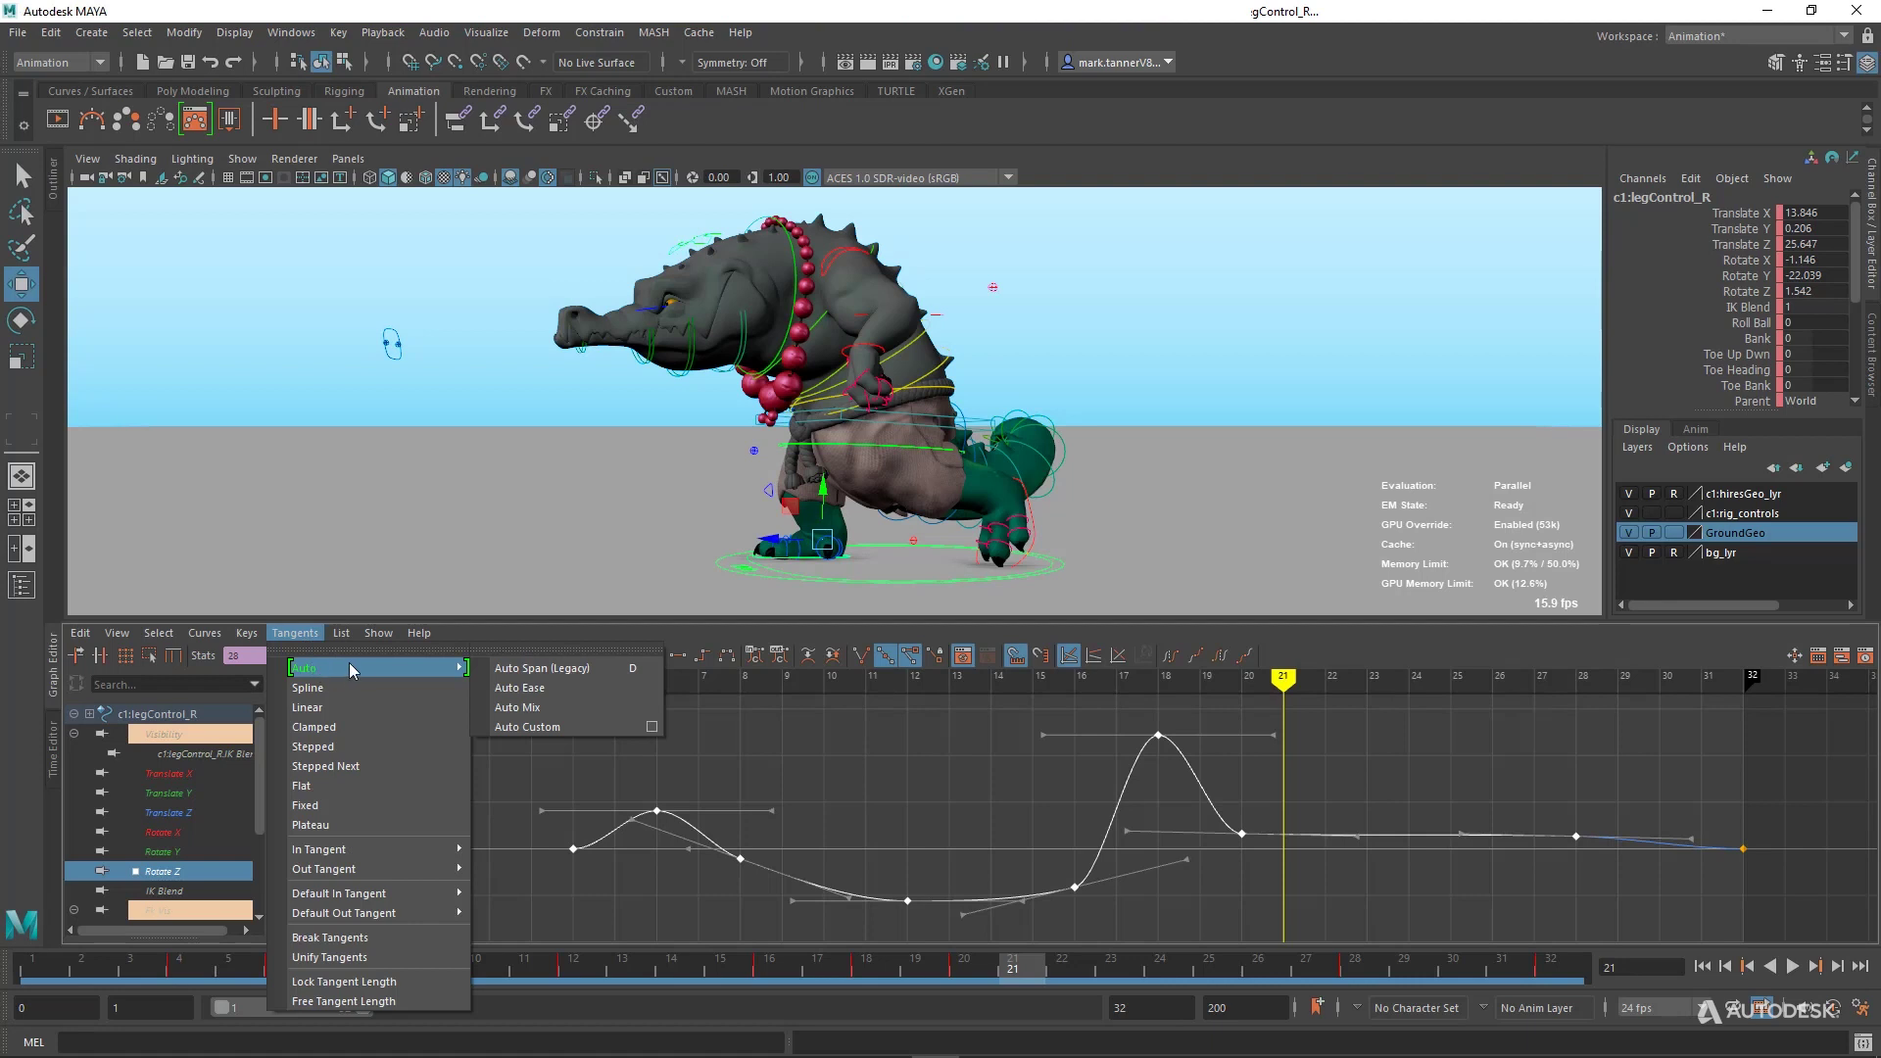
left_click(536, 652)
left_click_drag(631, 629, 1229, 524)
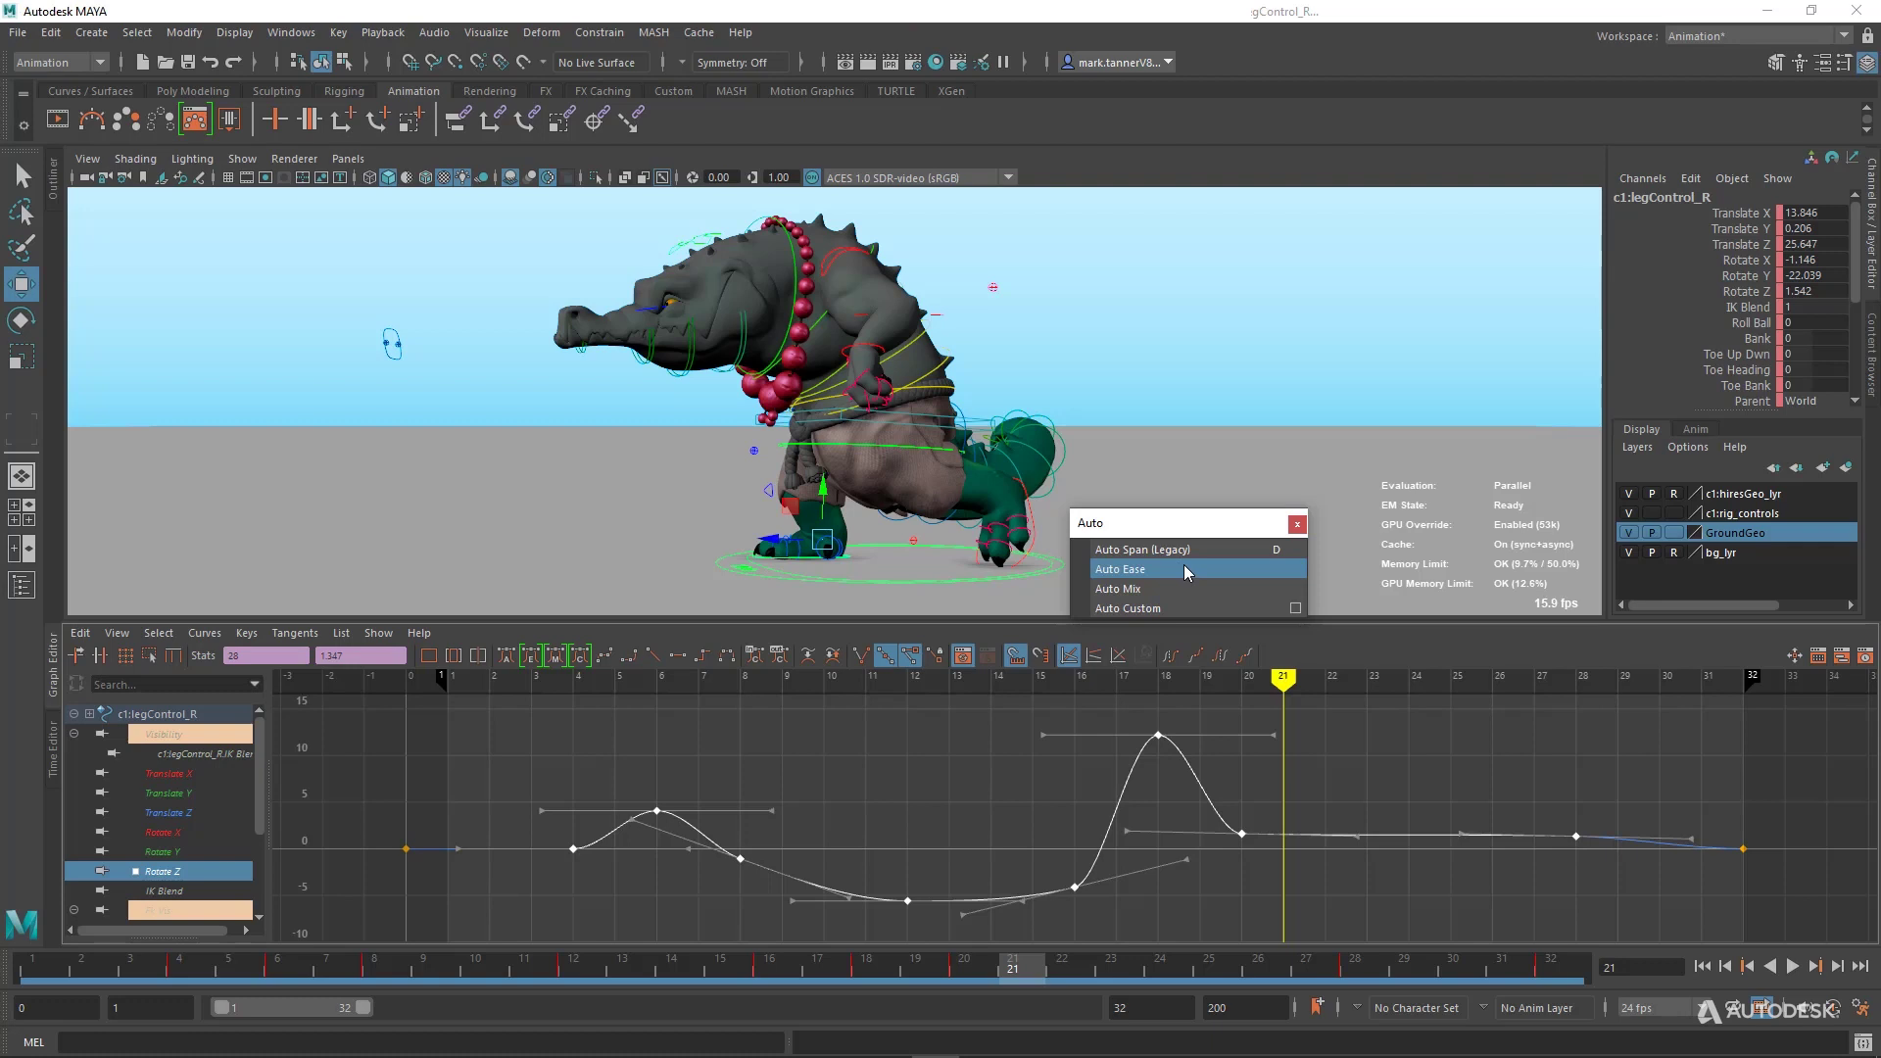
Apply Auto Custom tangents to the Rotate Z keys with Custom Coefficient -0.4872 instead of -0.5000.
left_click(1295, 607)
left_click_drag(959, 362, 533, 421)
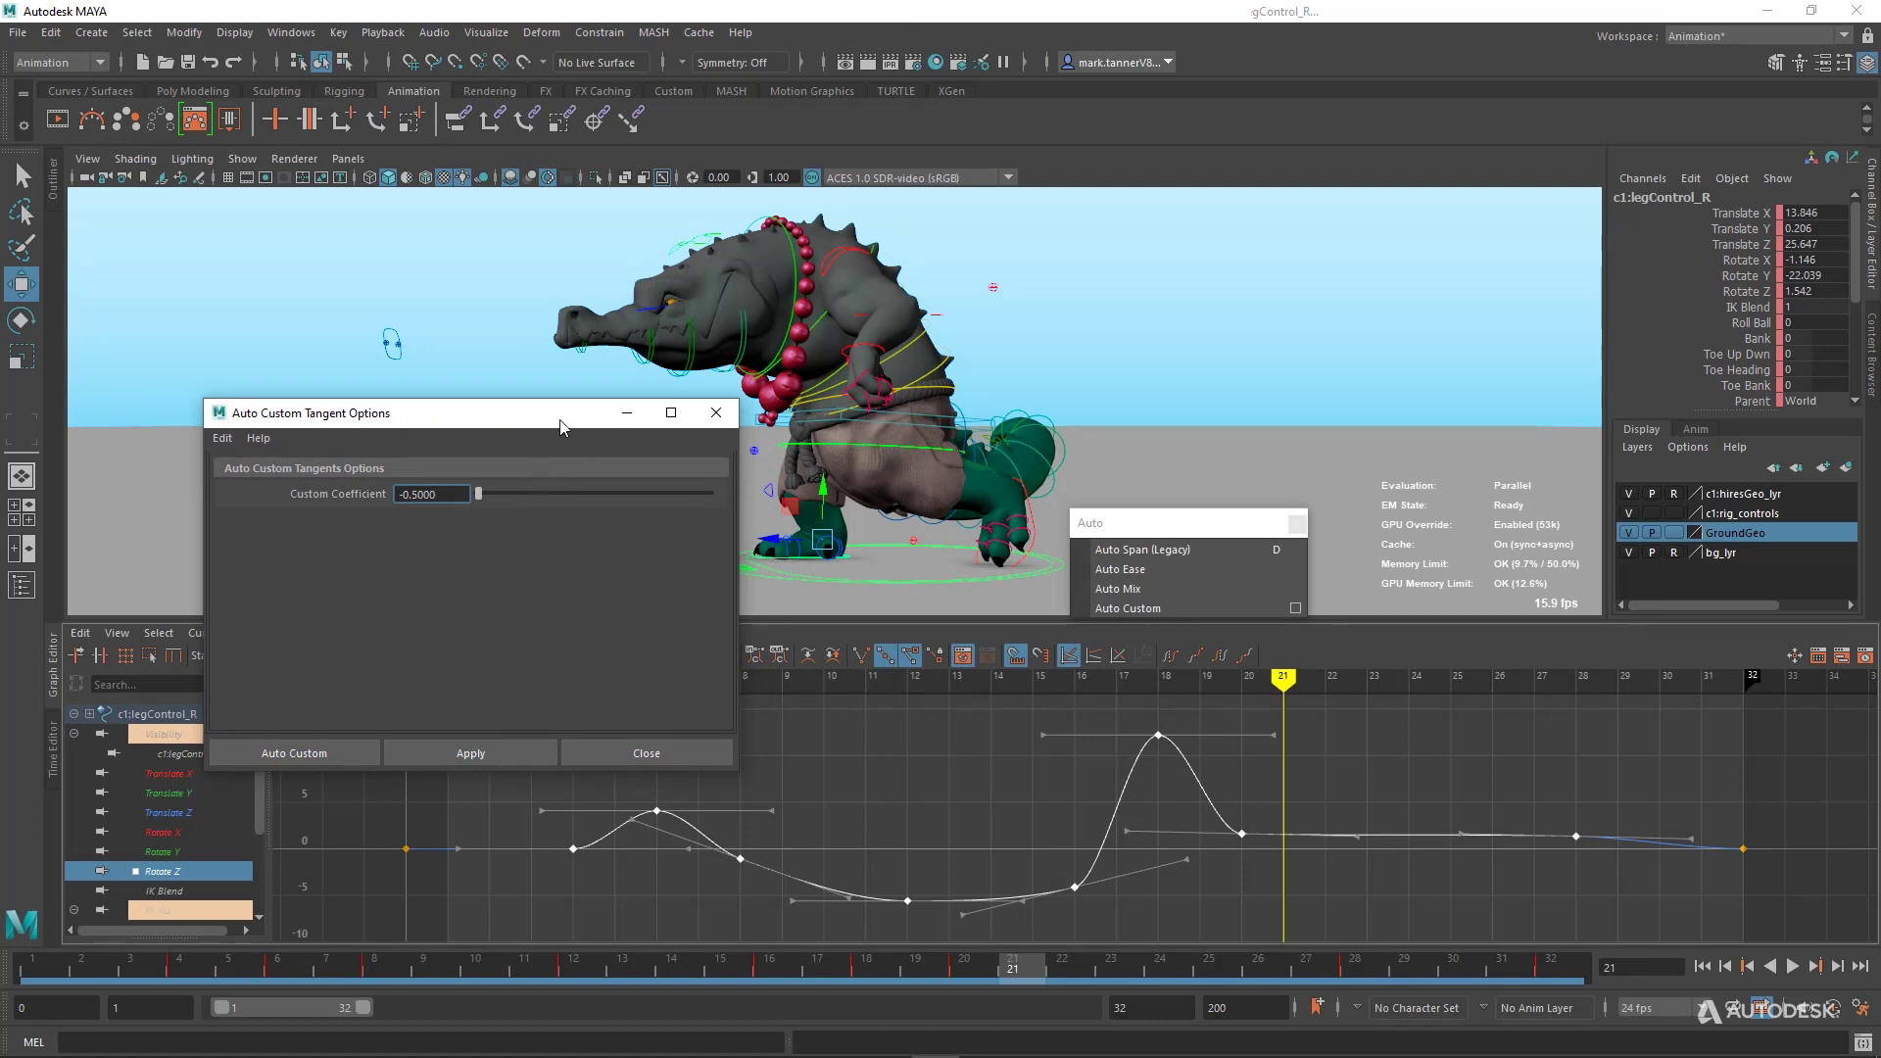
left_click_drag(560, 421, 589, 400)
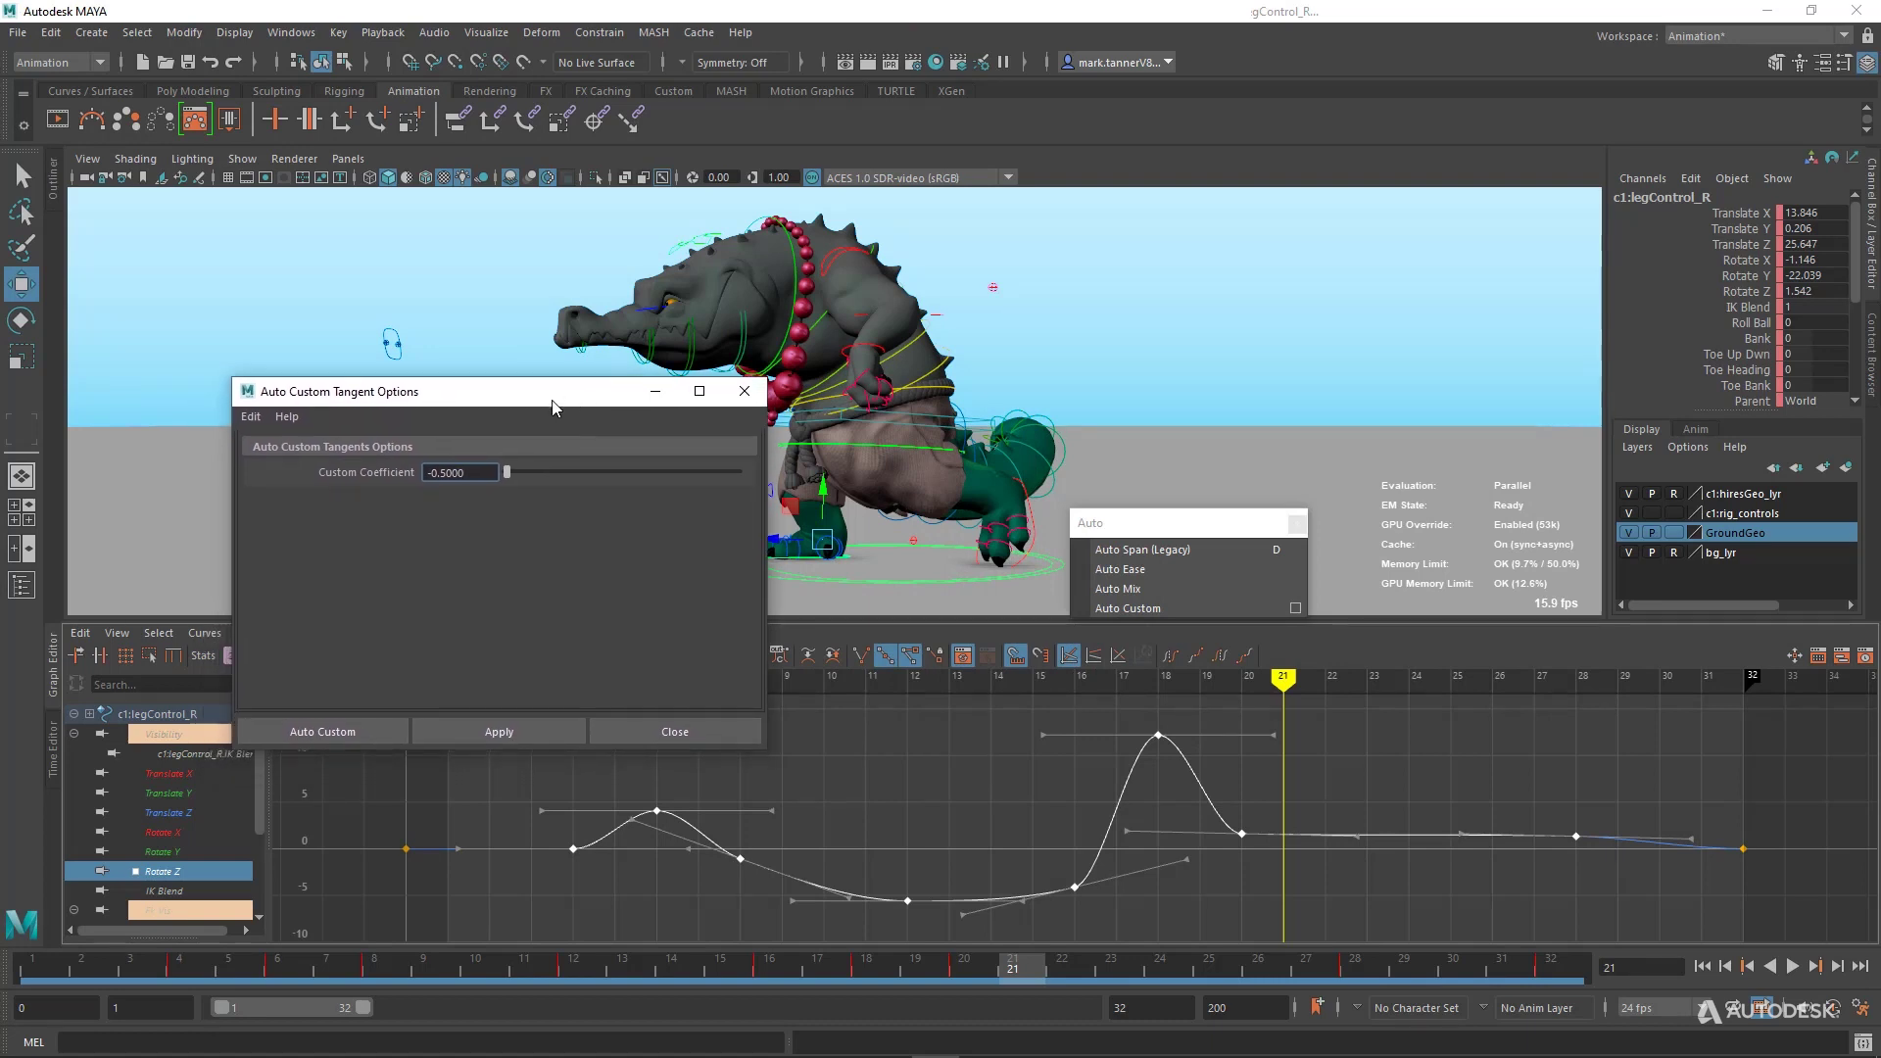
left_click(476, 469)
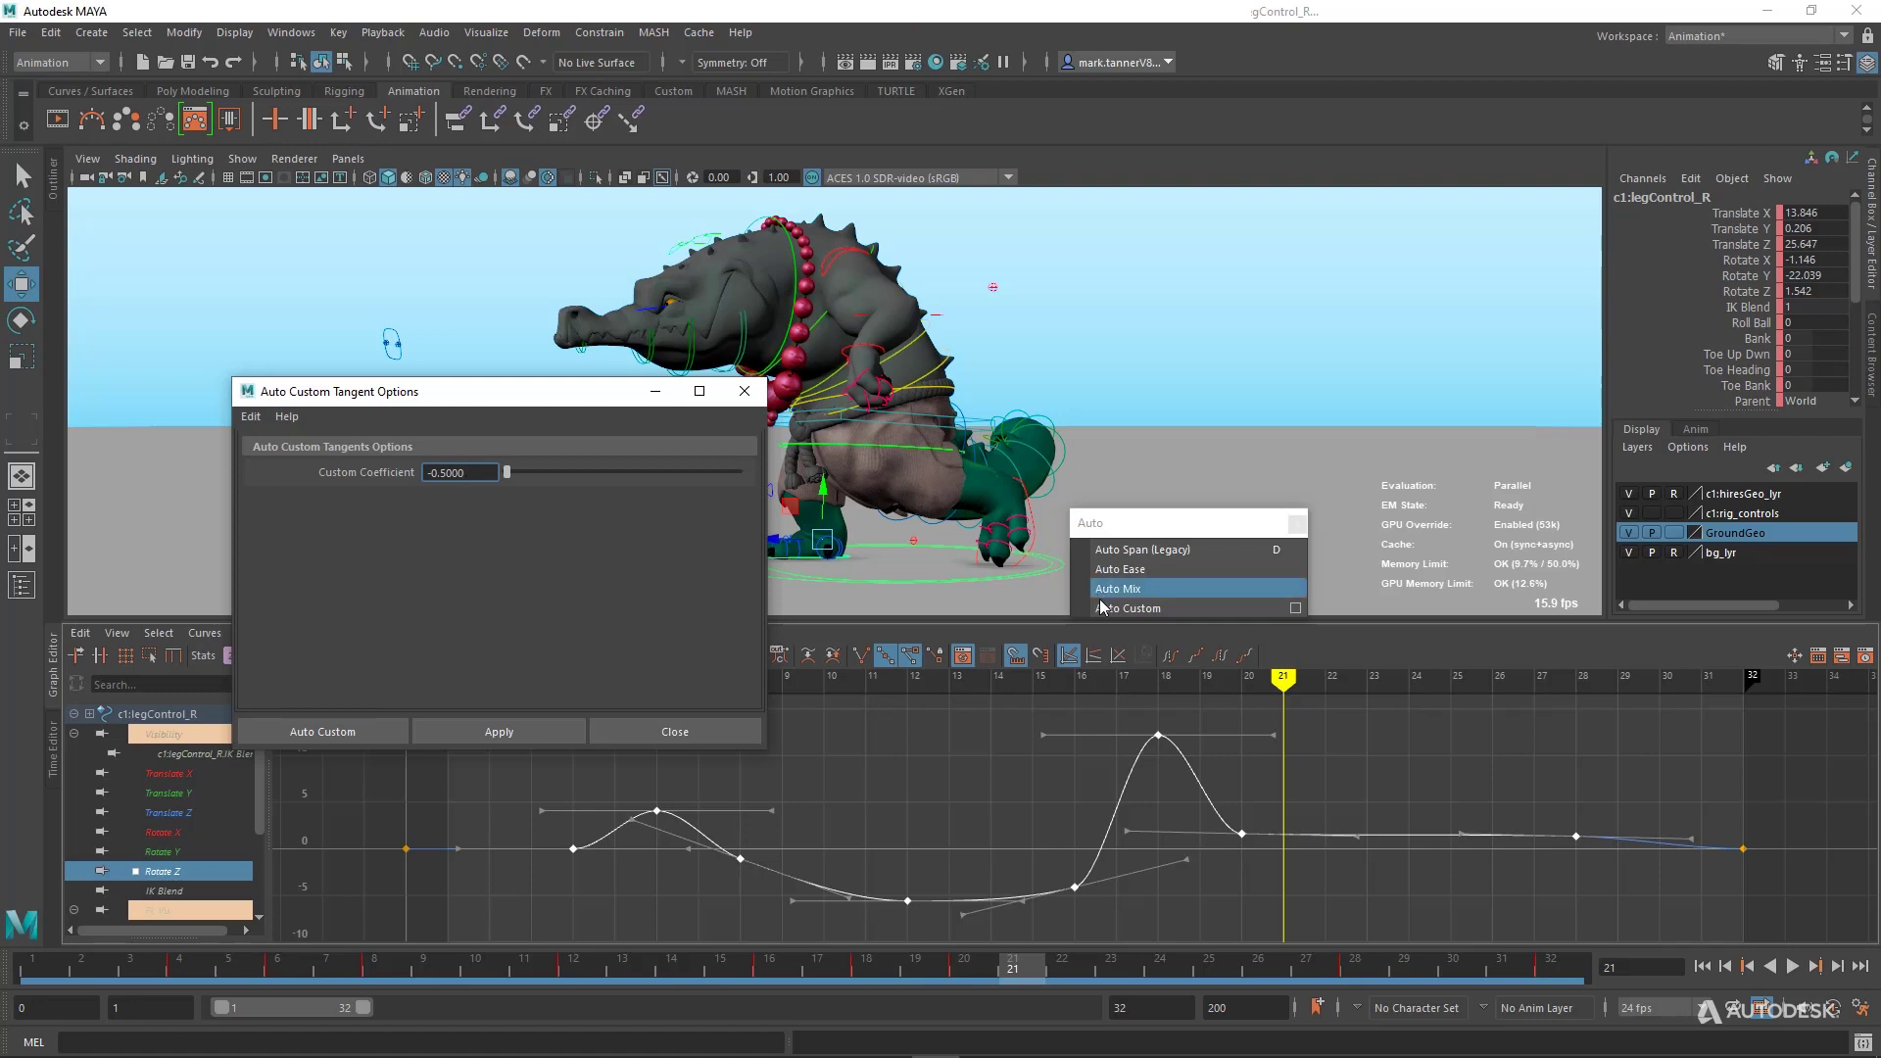
left_click(446, 476)
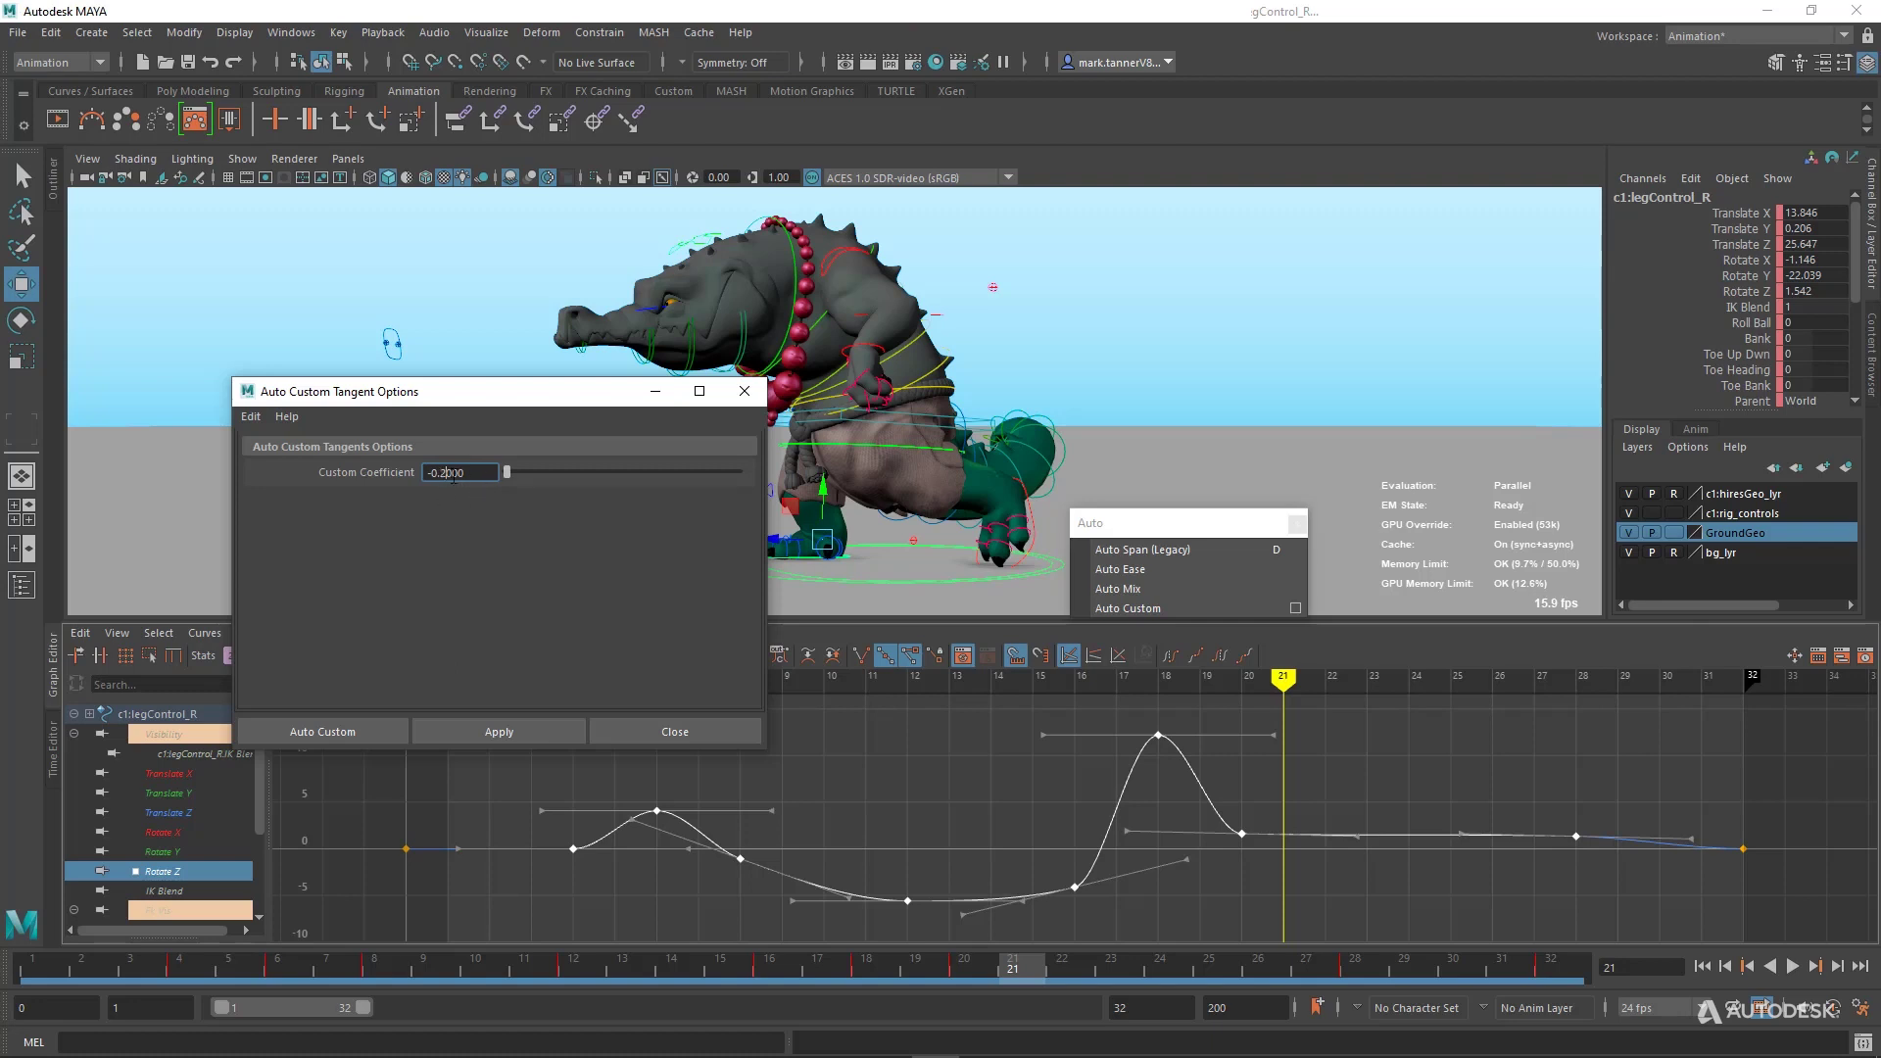
left_click_drag(511, 474, 509, 474)
left_click(478, 721)
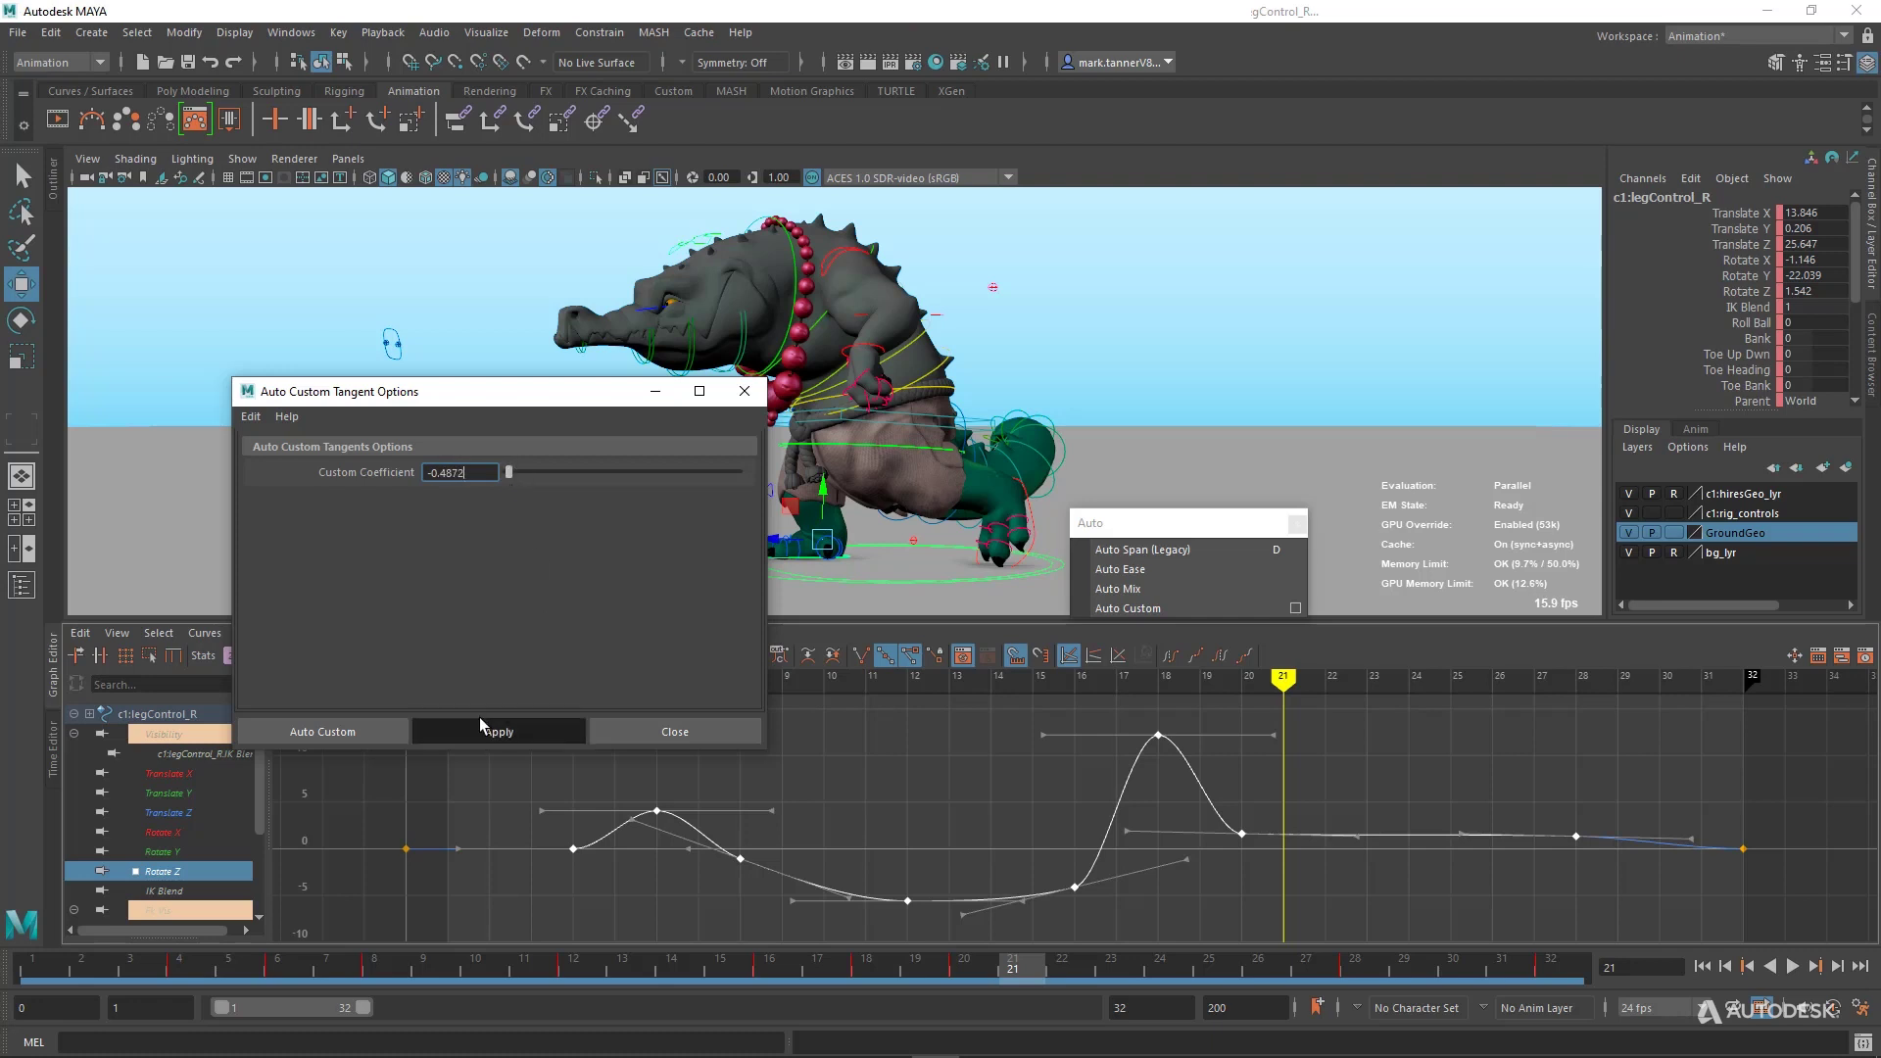